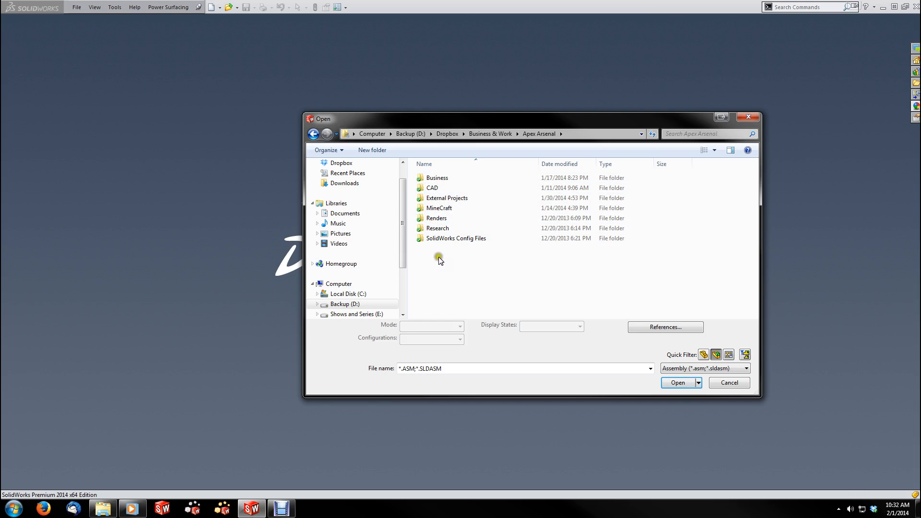
- Open the assembly AKP-21B.SLDASM from Apex Arsenal's CAD\SW 2014 Files\CAD Models\AKP-21\AKP-21B folder
click(440, 219)
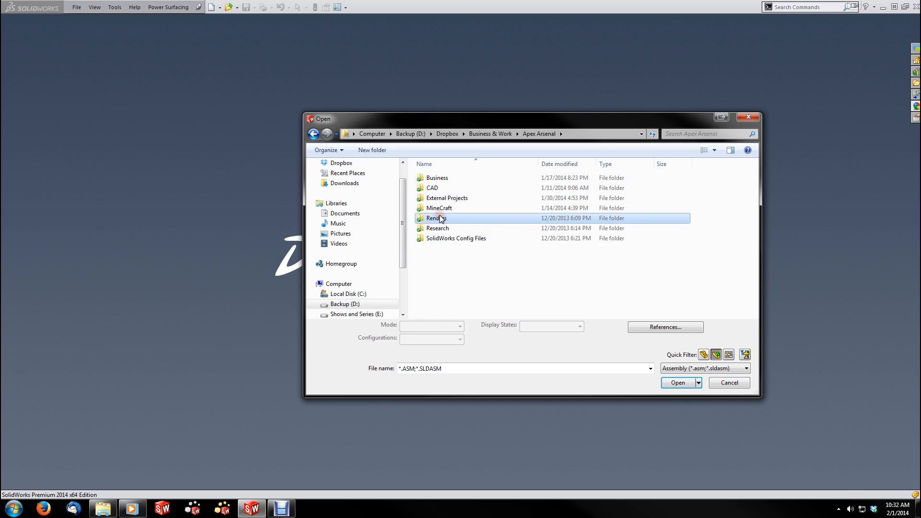
double_click(433, 187)
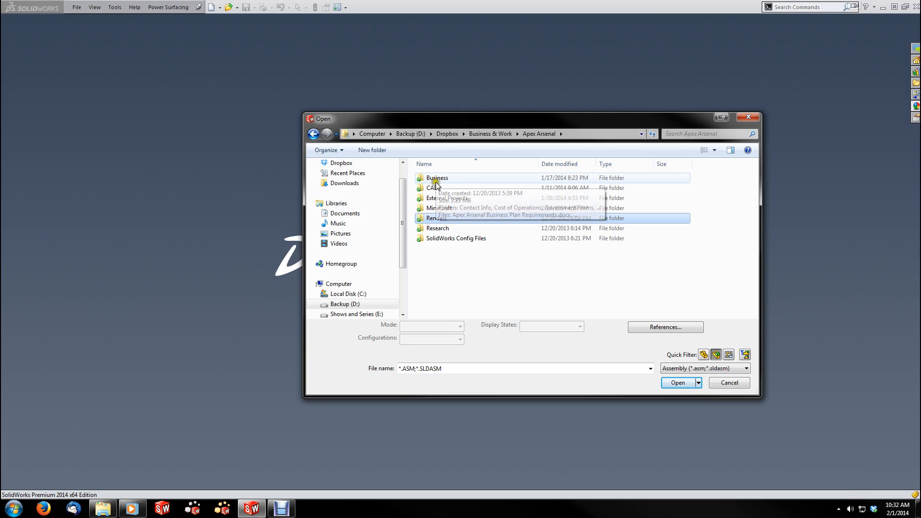
double_click(443, 197)
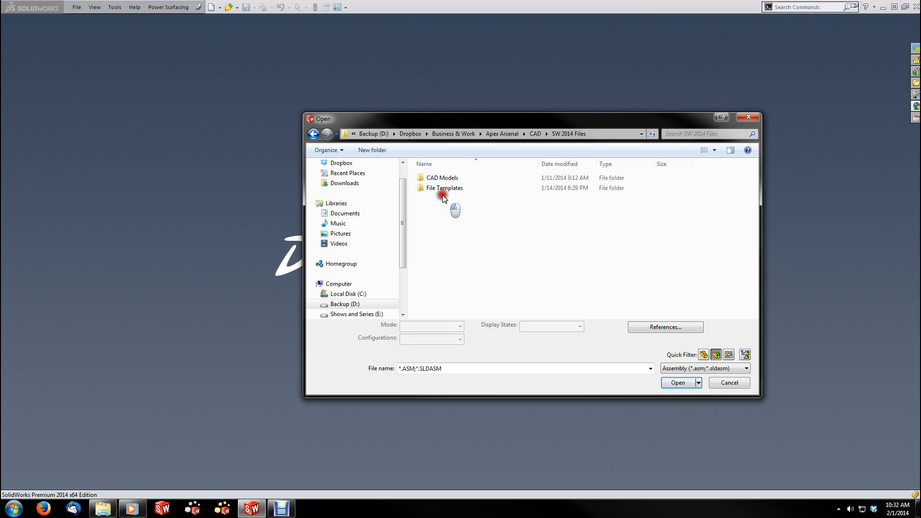
double_click(437, 179)
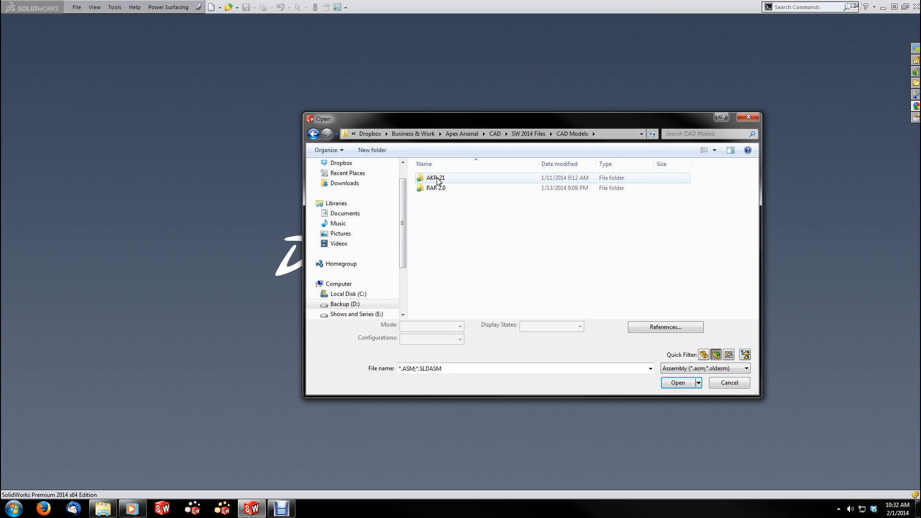
double_click(434, 178)
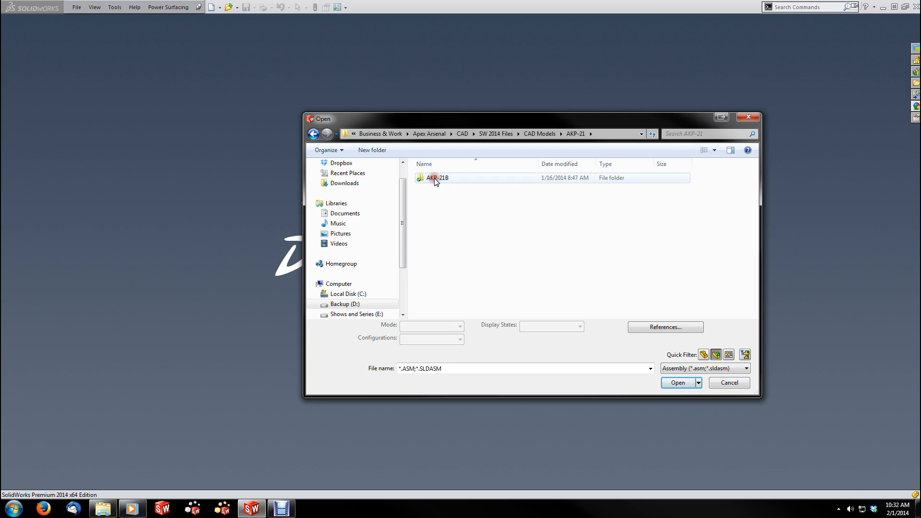
click(434, 179)
double_click(435, 179)
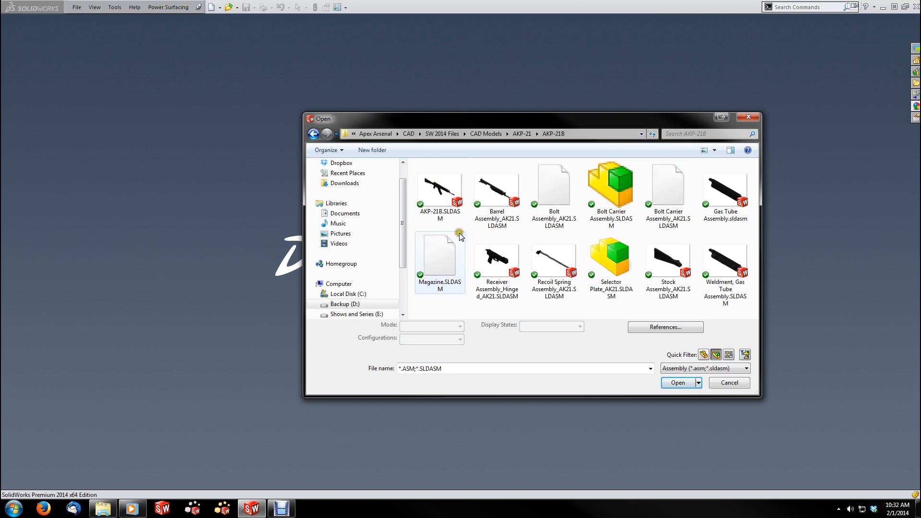
click(442, 201)
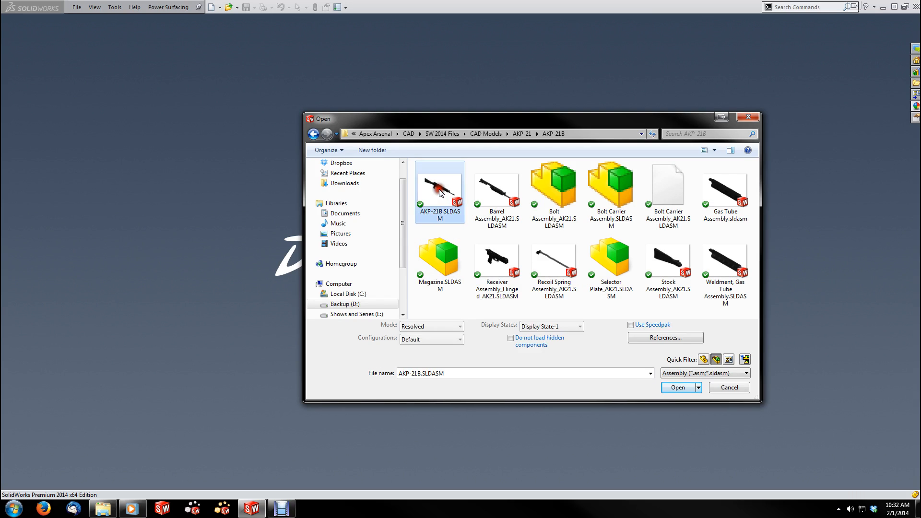
click(682, 386)
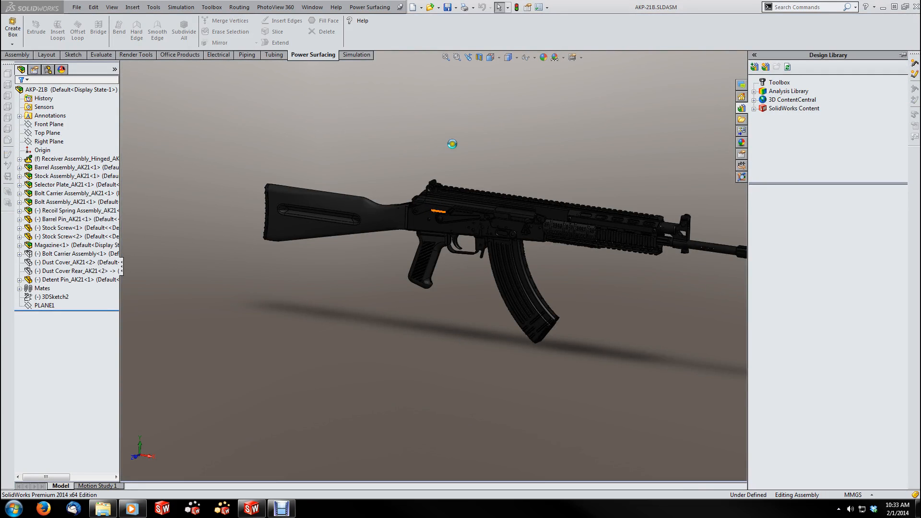
- Inspect the rifle assembly from the side and set it to the isometric view
click(442, 136)
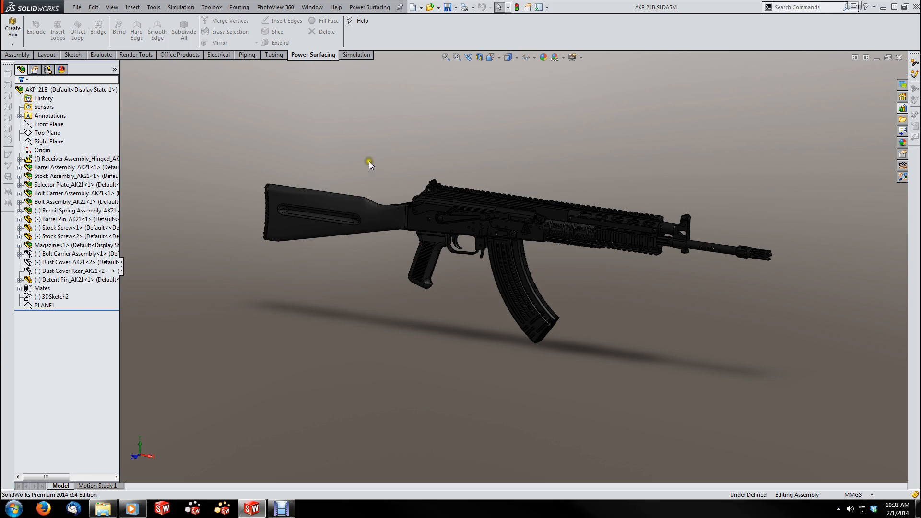
middle_drag(539, 157, 544, 124)
scroll(558, 283, down, 3)
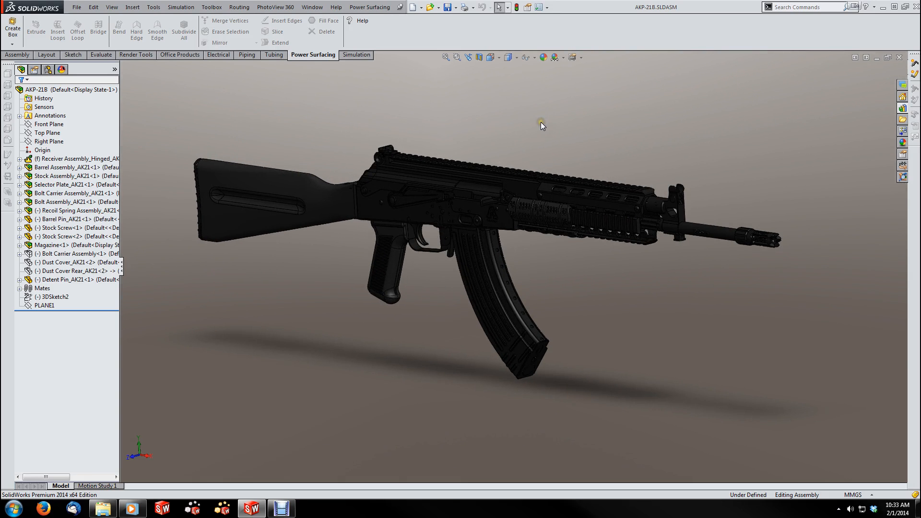
key(space)
click(609, 154)
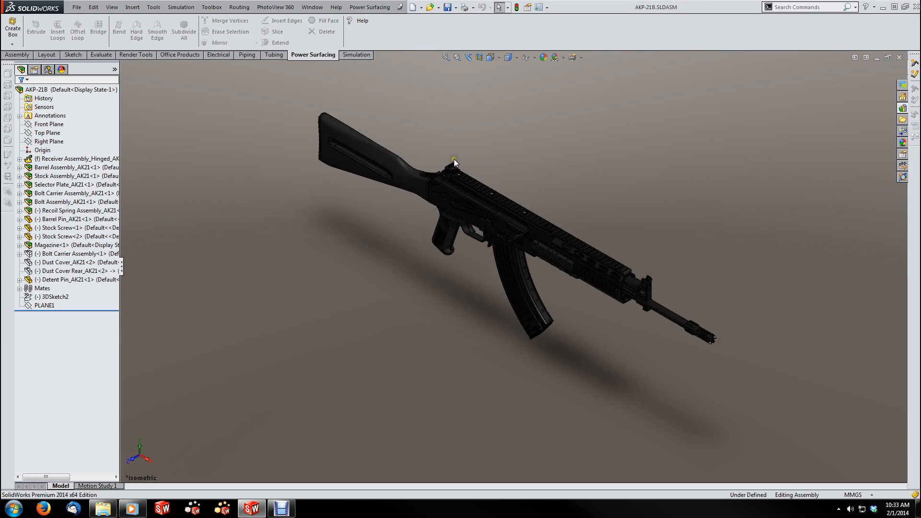
- Start a PhotoView 360 preview window for the assembly, dismissing the perspective view recommendation
click(132, 57)
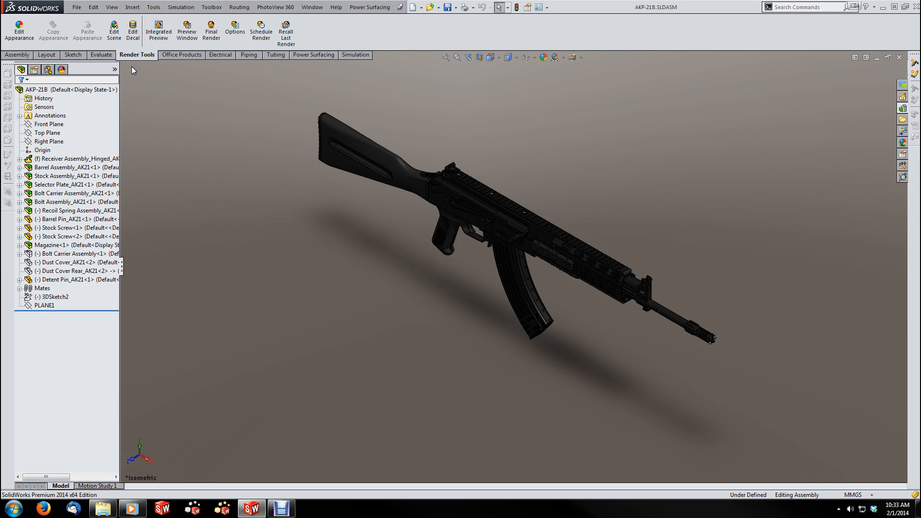
click(187, 30)
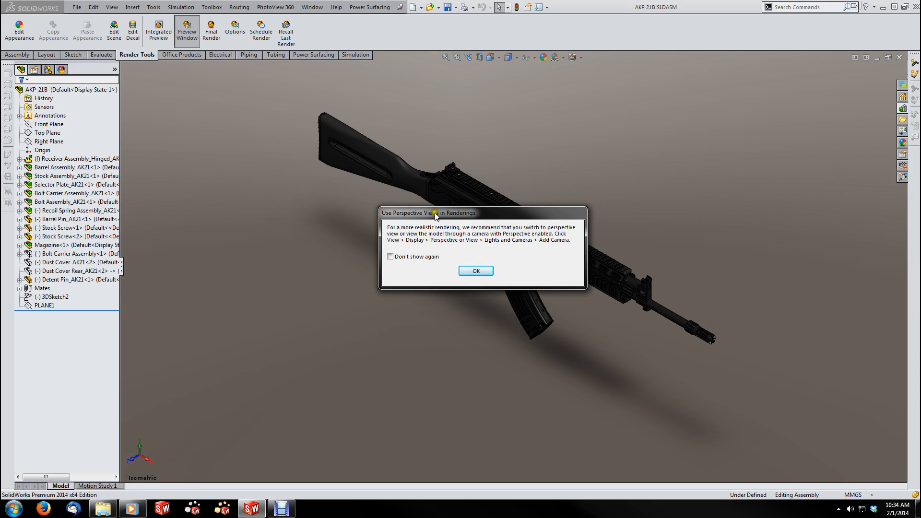
drag(425, 214, 409, 200)
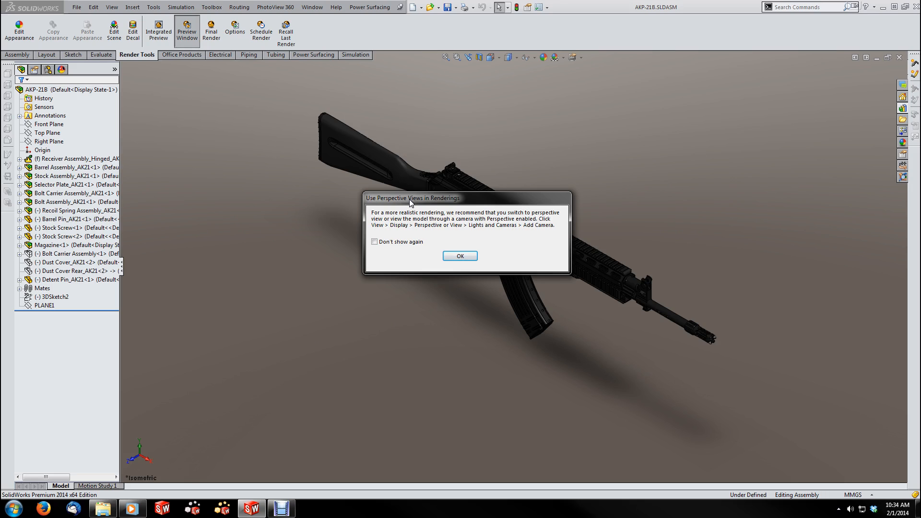
click(460, 257)
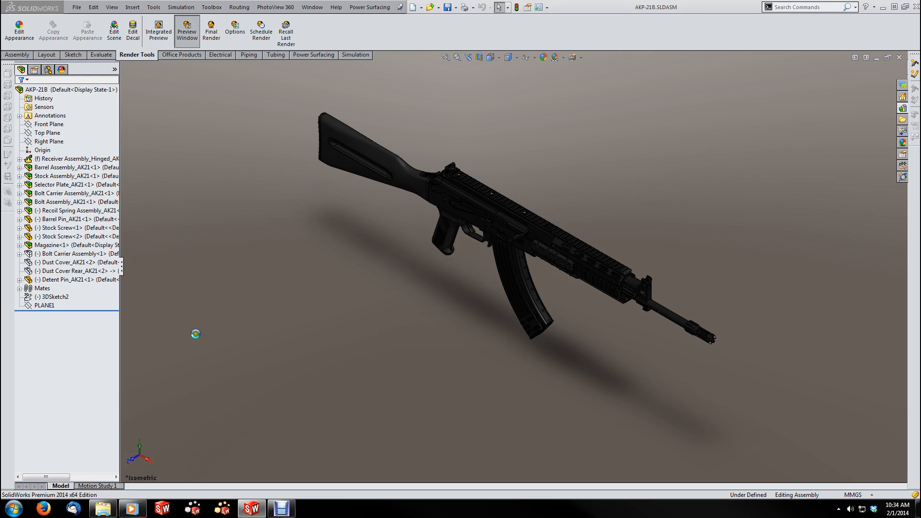
- Switch to Windows Explorer and browse to the My Pictures\CAD\Renders folder on the Backup (D:) drive
click(13, 509)
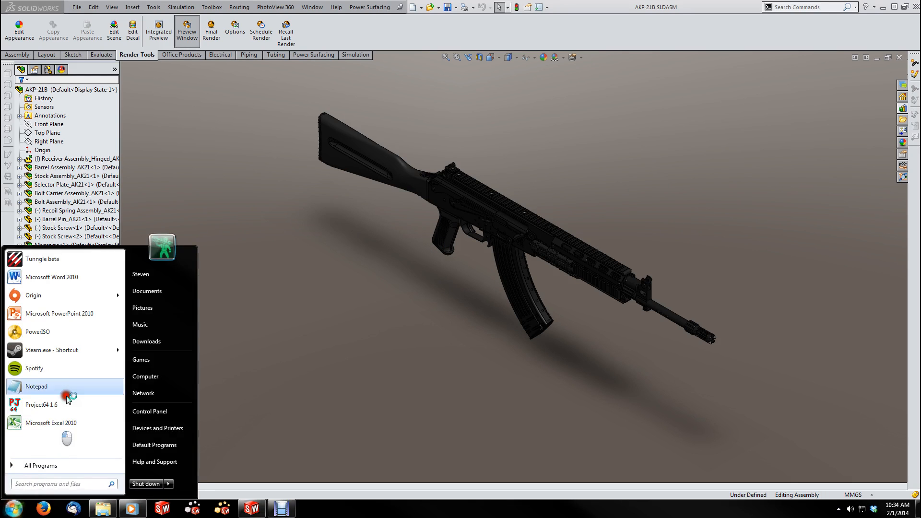
click(142, 309)
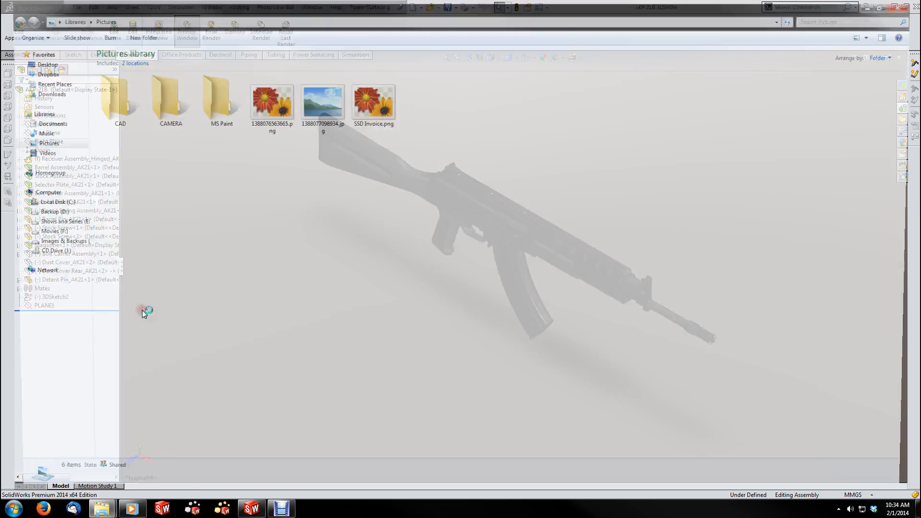
double_click(100, 100)
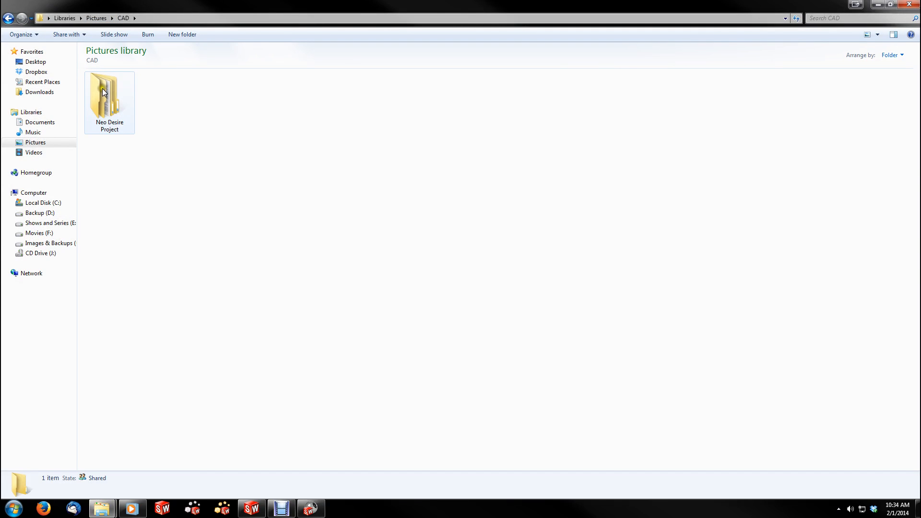
click(43, 212)
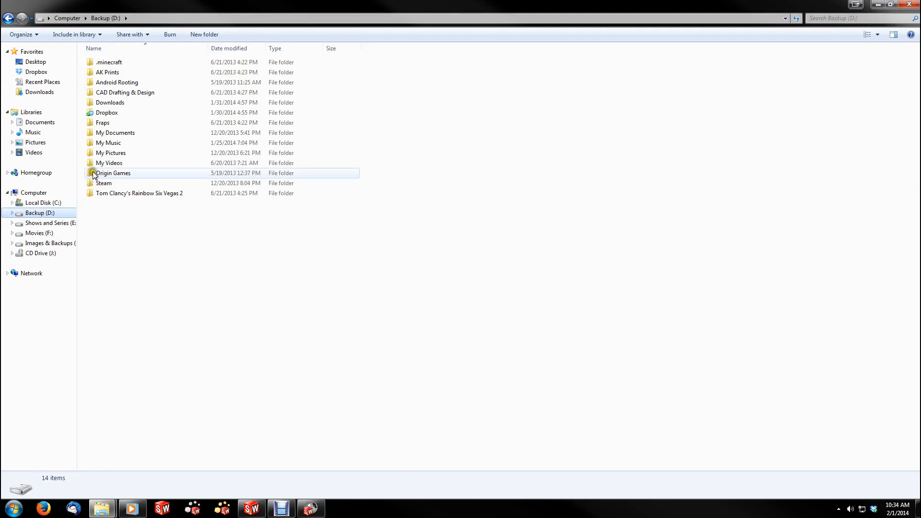
click(106, 152)
double_click(107, 150)
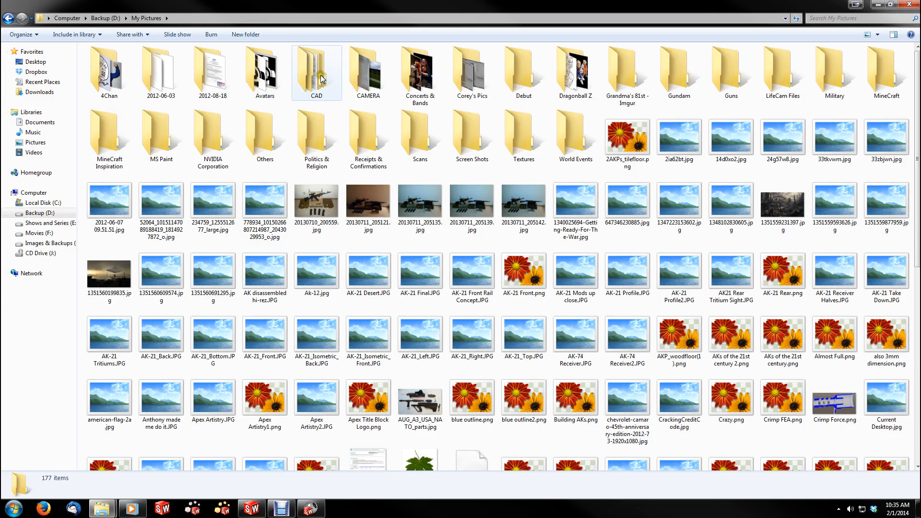
double_click(319, 79)
double_click(580, 79)
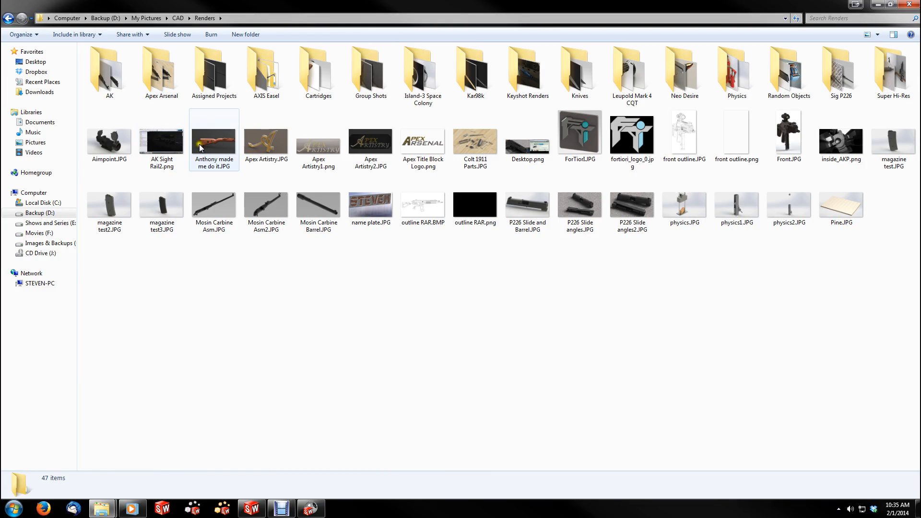
mouse_move(200, 147)
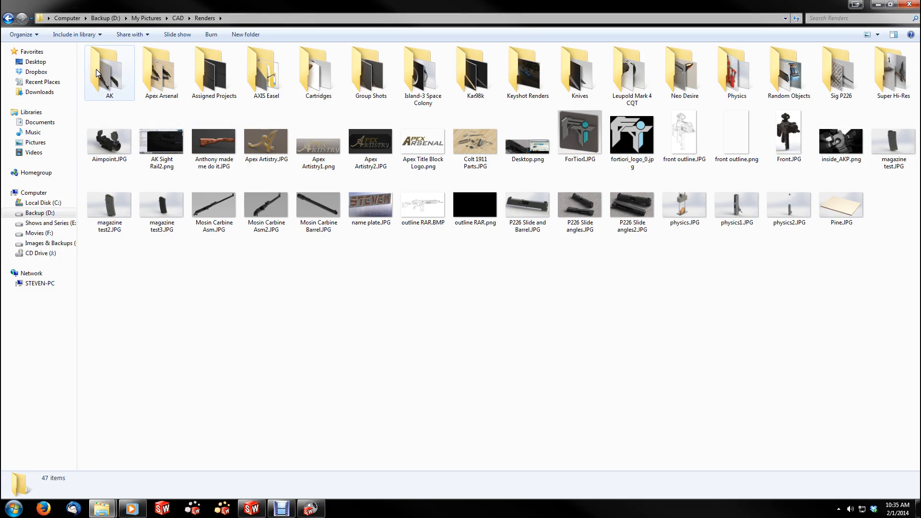
- Examine the Aimpoint.JPG render at fitted and actual size in Windows Photo Viewer and close it
click(104, 149)
double_click(105, 149)
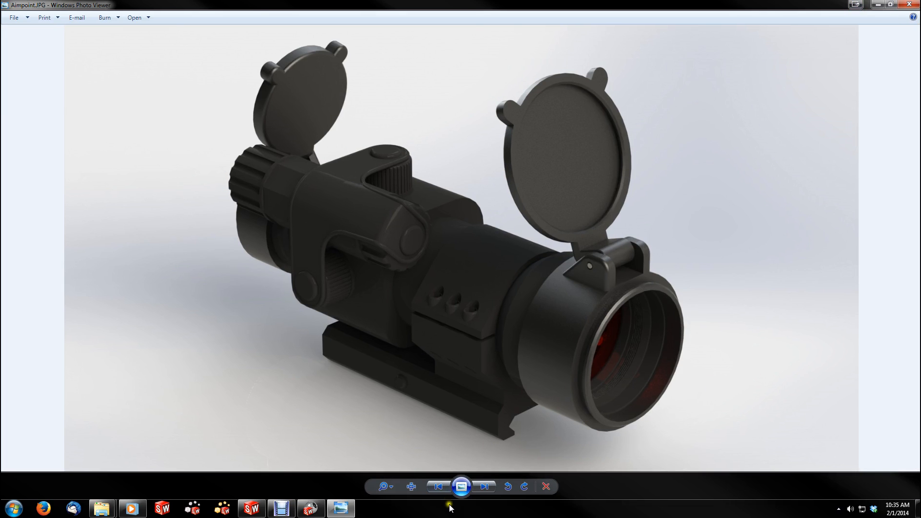
click(413, 487)
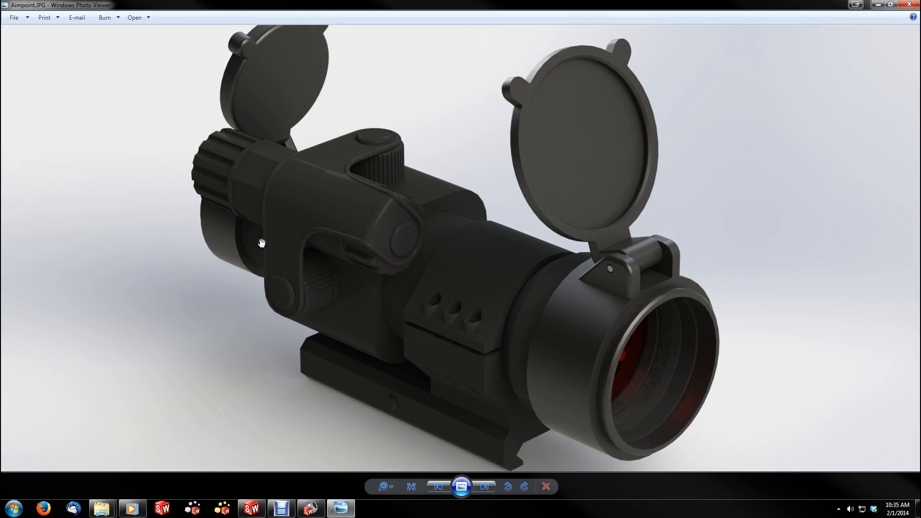
scroll(262, 243, up, 3)
scroll(262, 243, down, 4)
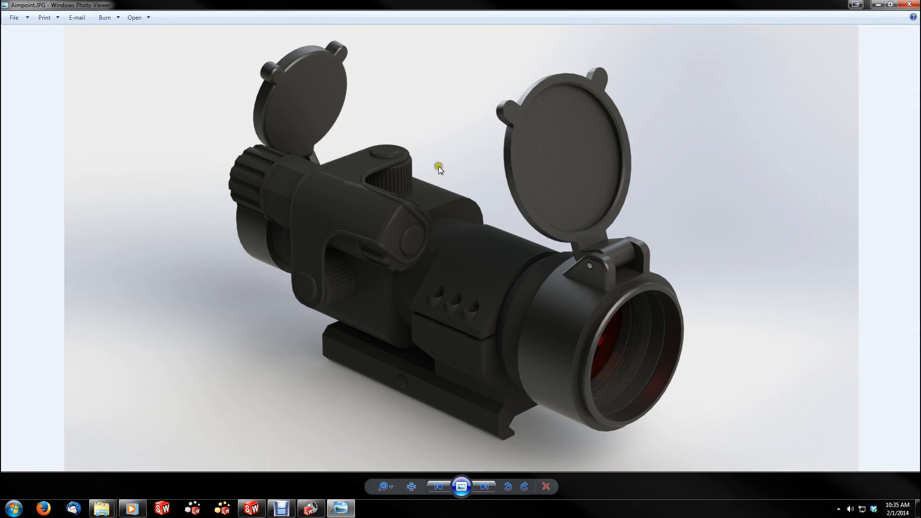
click(412, 487)
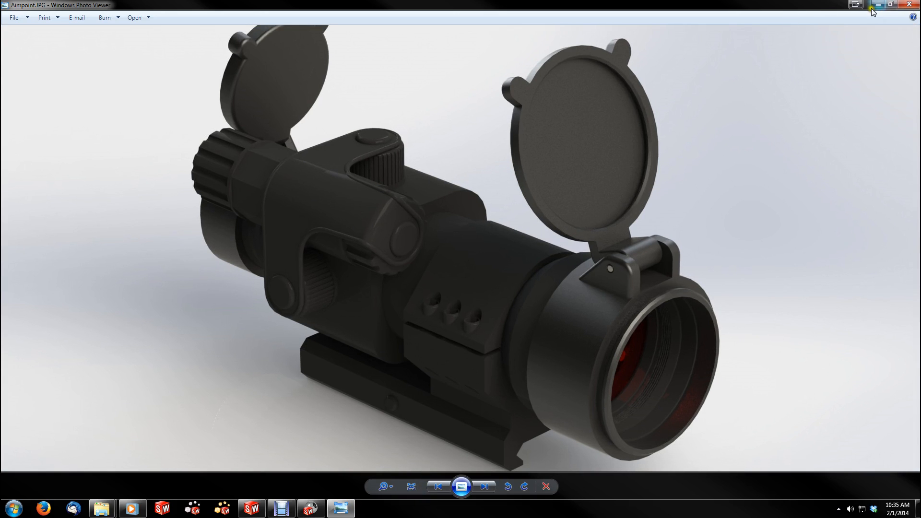
click(909, 4)
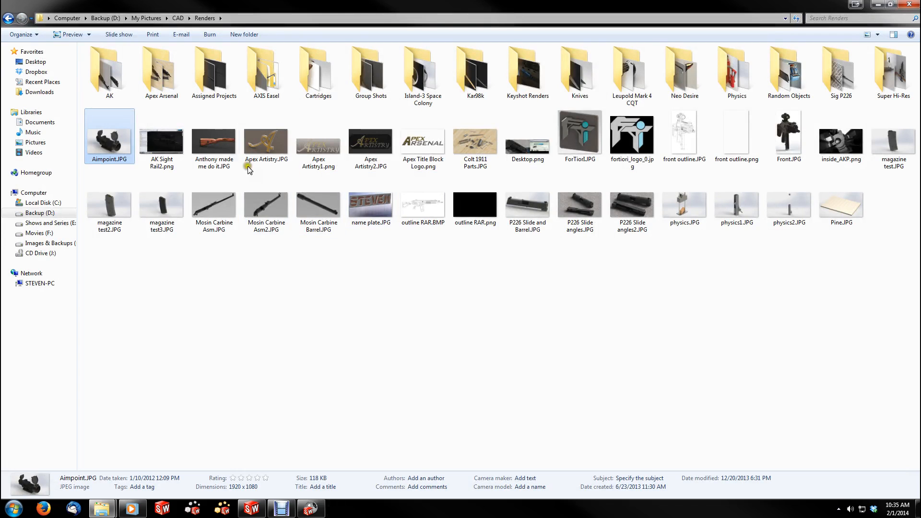
- Look through the renders in the AK folder and open its JPEG subfolder
double_click(100, 72)
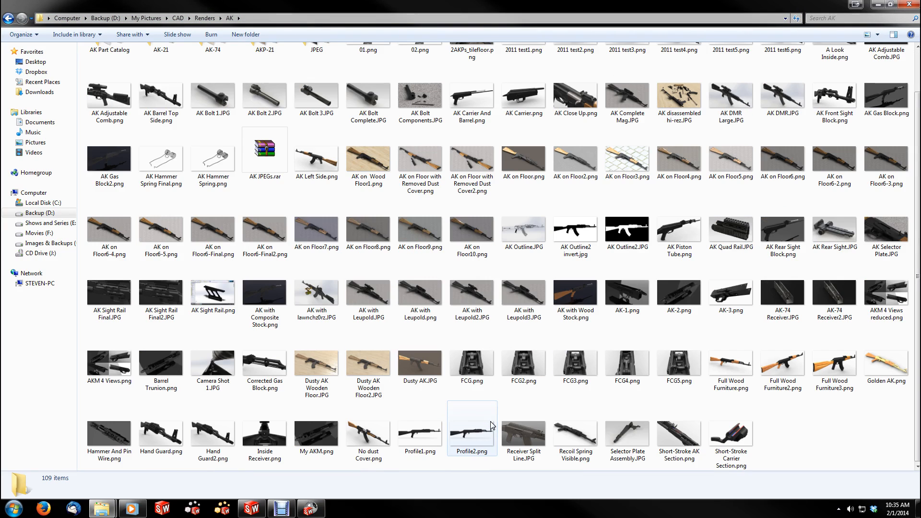
click(475, 462)
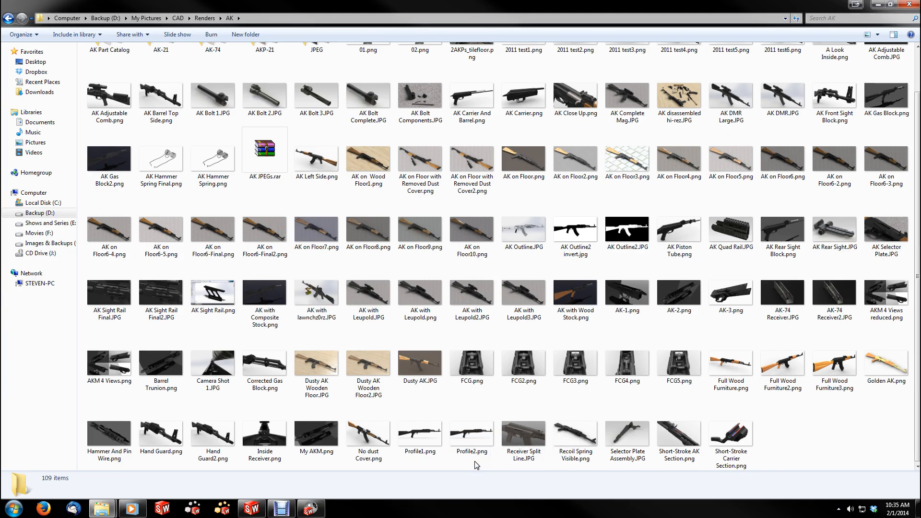
scroll(477, 465, up, 1)
click(218, 101)
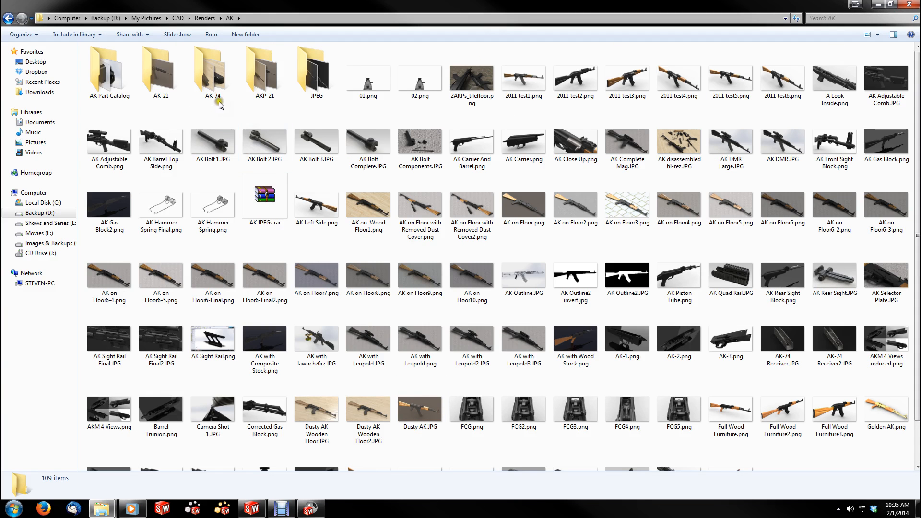
double_click(315, 76)
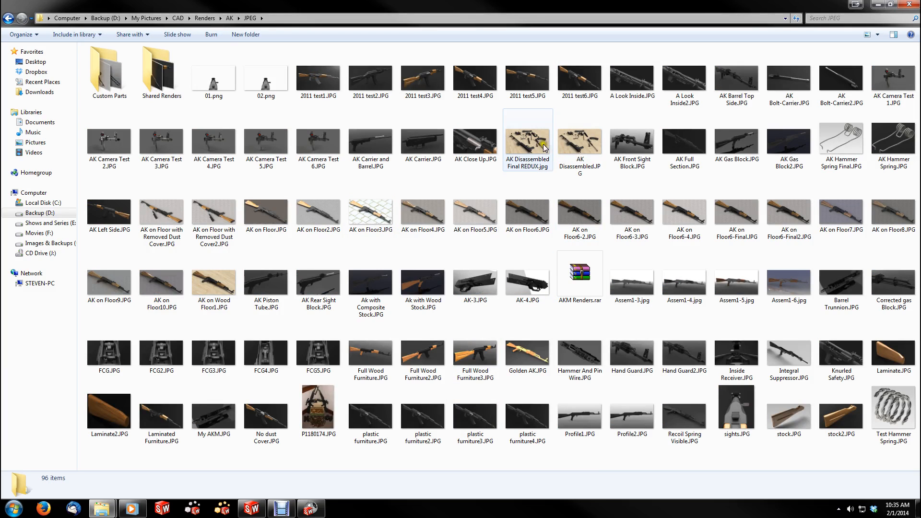
- Examine the AK Disassembled Final REDUX.jpg render at actual size and close both the photo viewer and the folder window
click(539, 140)
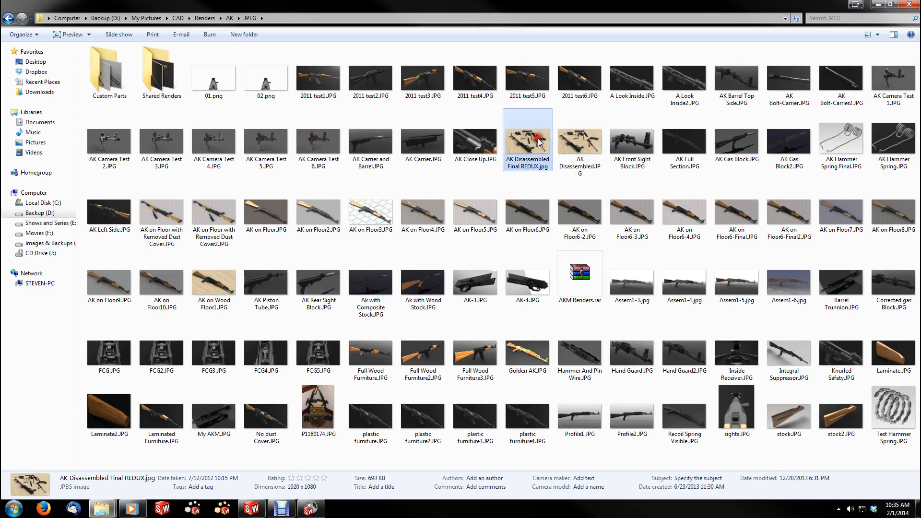
double_click(538, 140)
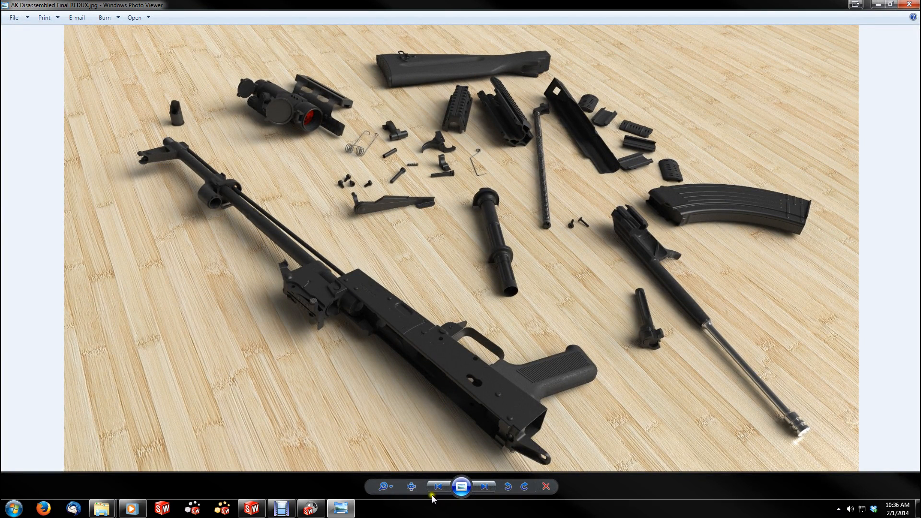
click(414, 489)
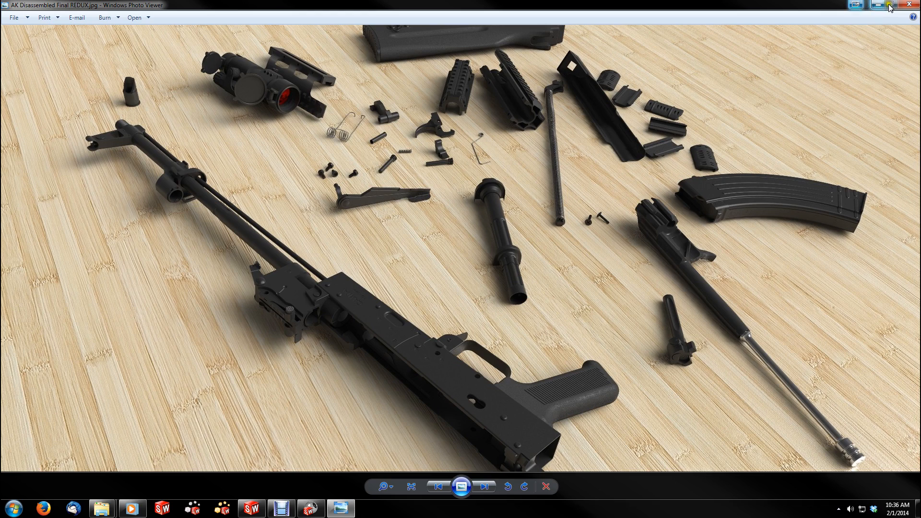
click(908, 5)
click(907, 5)
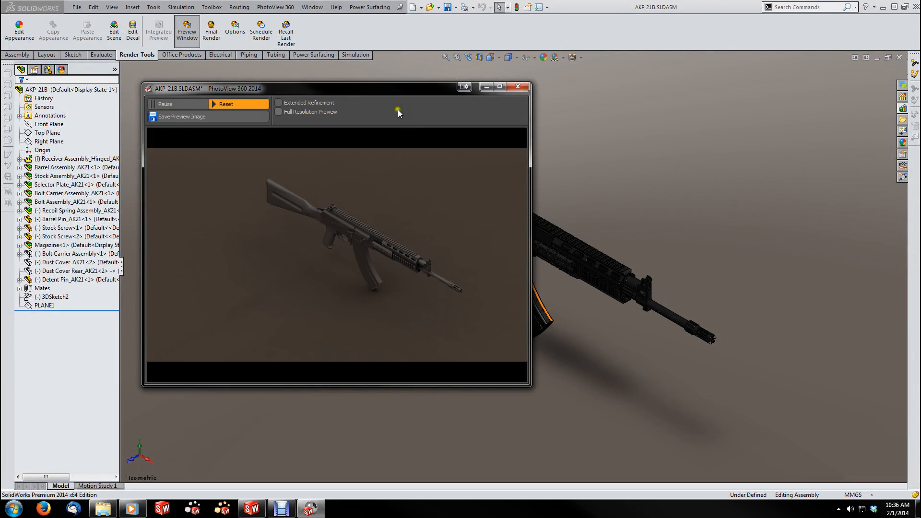
- Move the PhotoView 360 preview aside, check how it updates while zooming and panning the rifle, and close it
drag(394, 91, 252, 203)
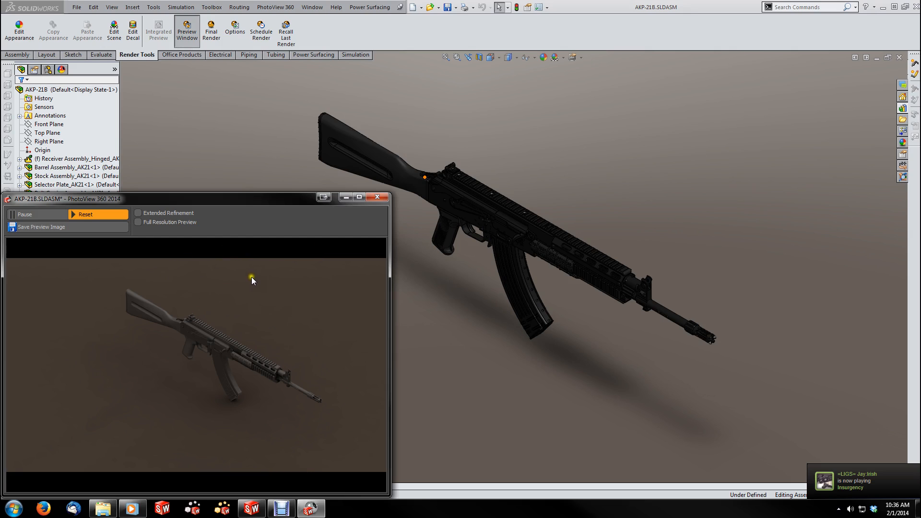
click(572, 407)
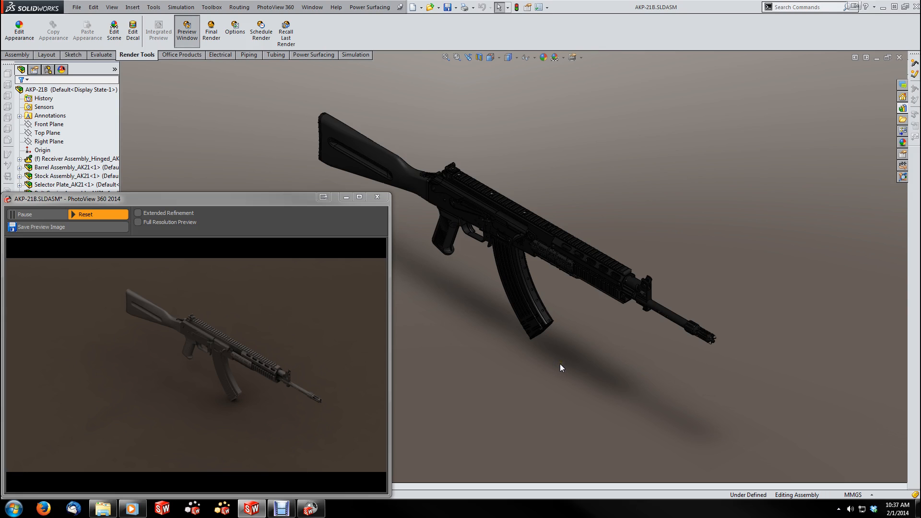
scroll(560, 364, down, 5)
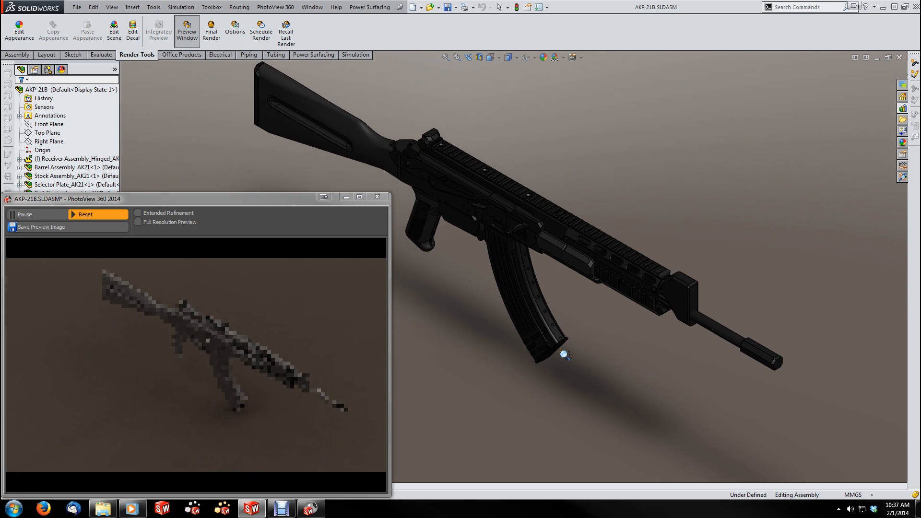
mouse_move(564, 355)
shift+middle_down()
mouse_move(559, 364)
mouse_move(563, 355)
shift+middle_up()
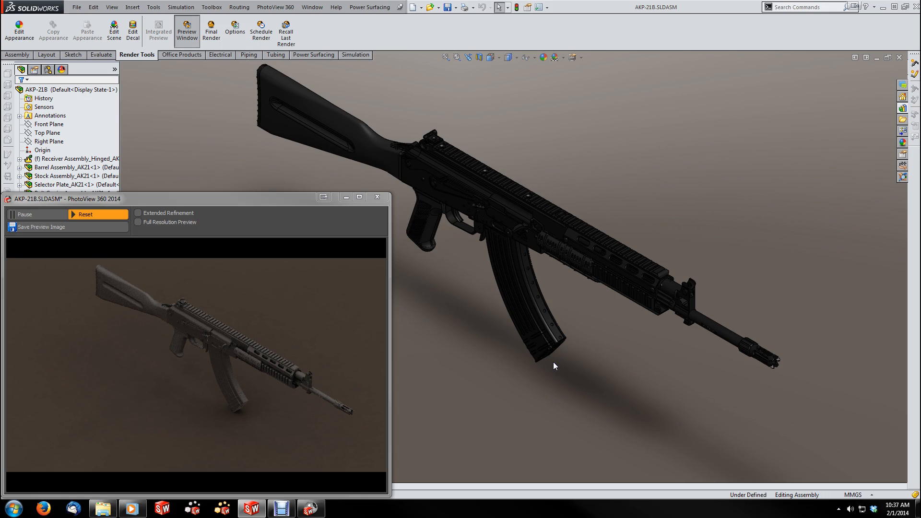
mouse_move(558, 349)
ctrl+middle_down()
mouse_move(607, 369)
mouse_move(497, 369)
mouse_move(540, 393)
ctrl+middle_up()
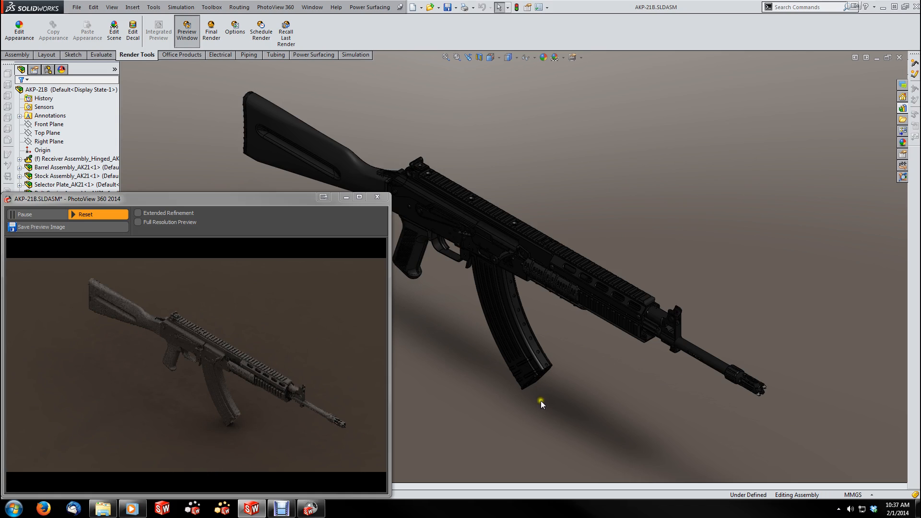
click(523, 396)
scroll(575, 419, down, 4)
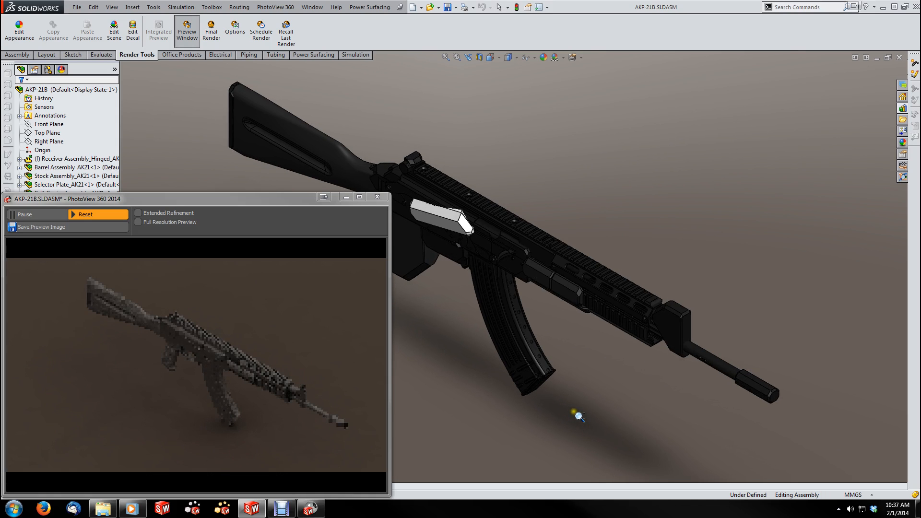
scroll(579, 413, down, 2)
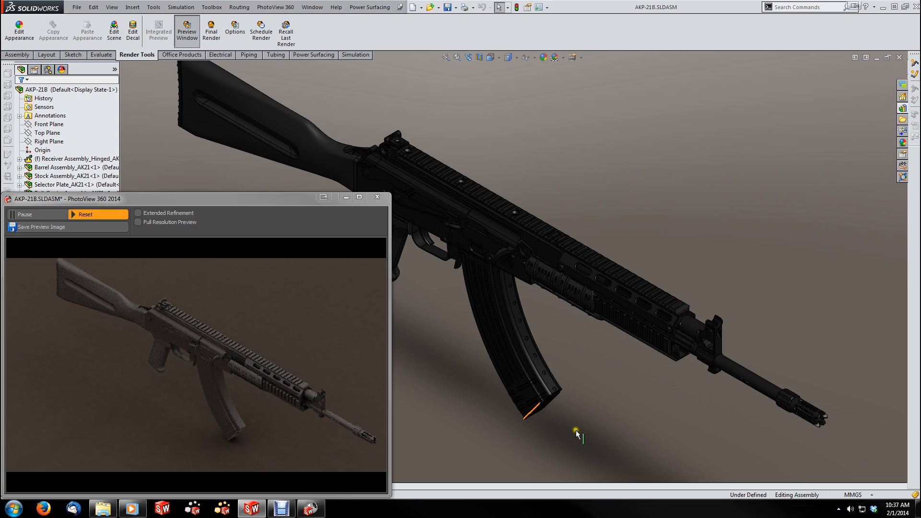
ctrl+middle_drag(594, 393, 553, 408)
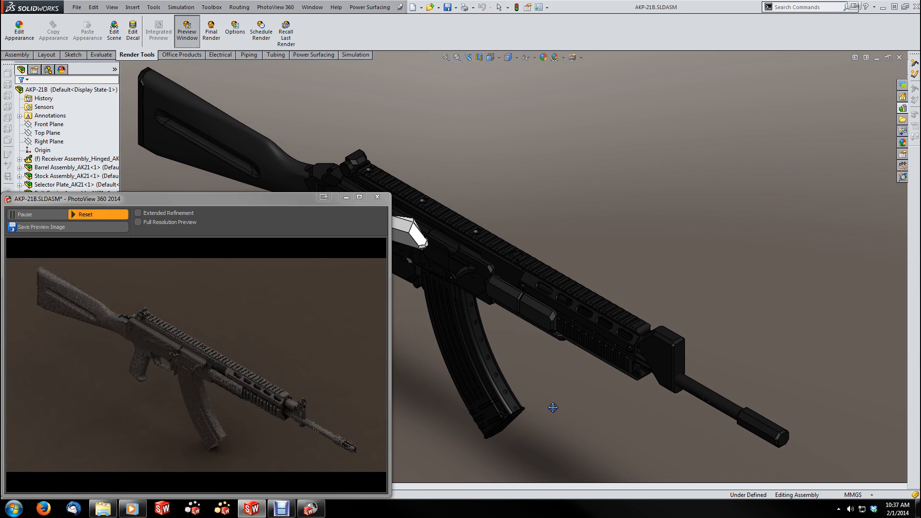
click(376, 198)
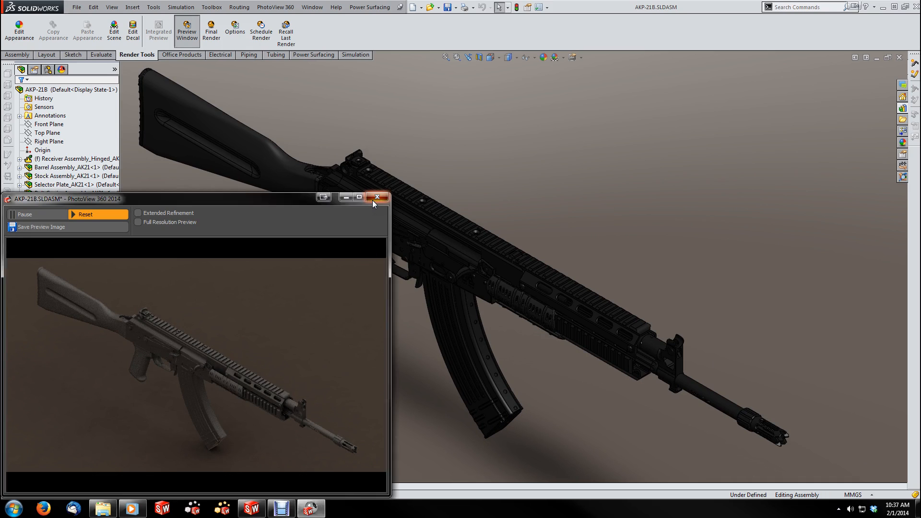
- Inspect the Dusty Antique entry in the list of preset scenes and dismiss the list
click(563, 58)
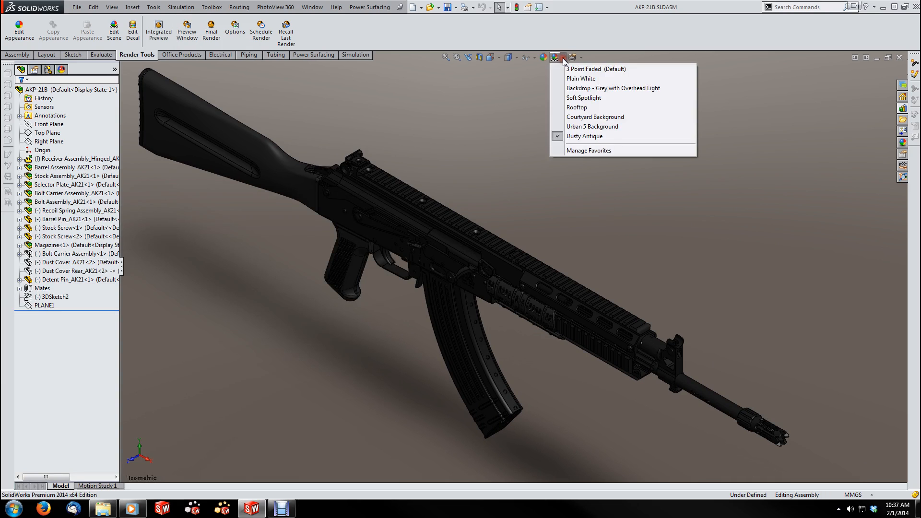
click(564, 57)
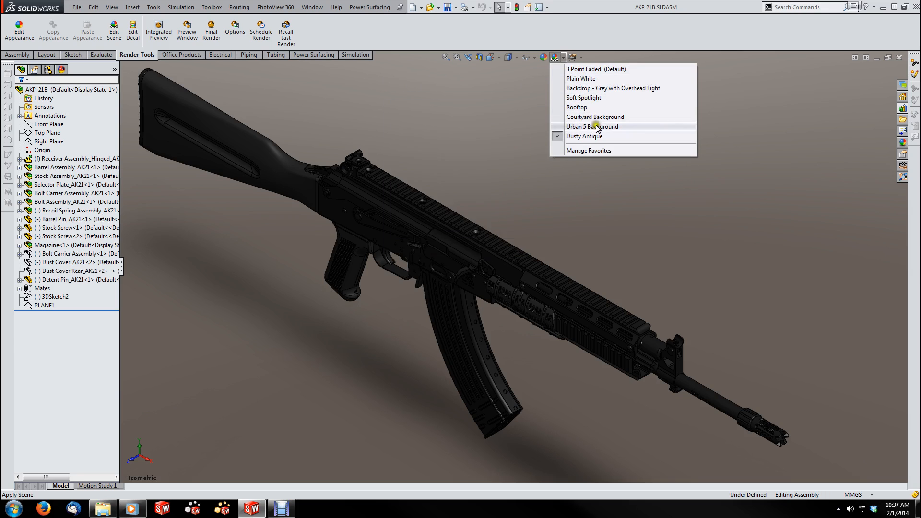
mouse_move(599, 137)
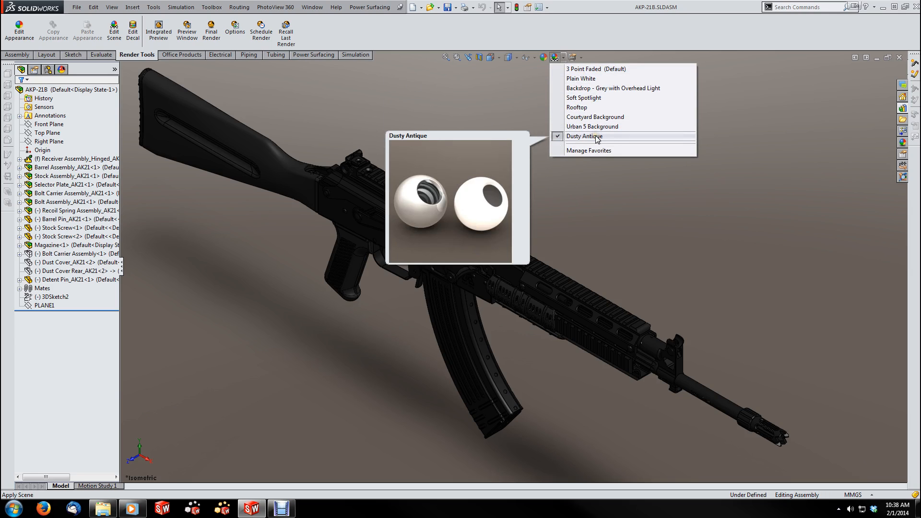
click(601, 137)
click(575, 138)
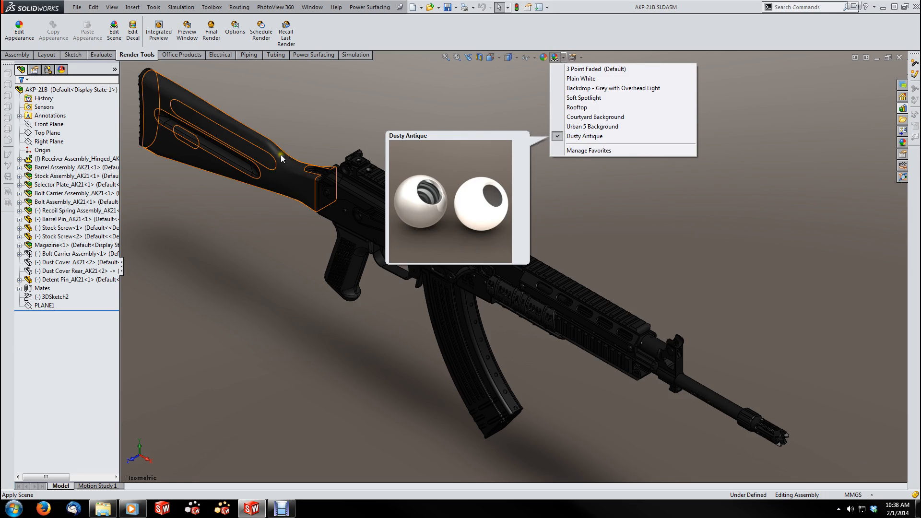
click(317, 101)
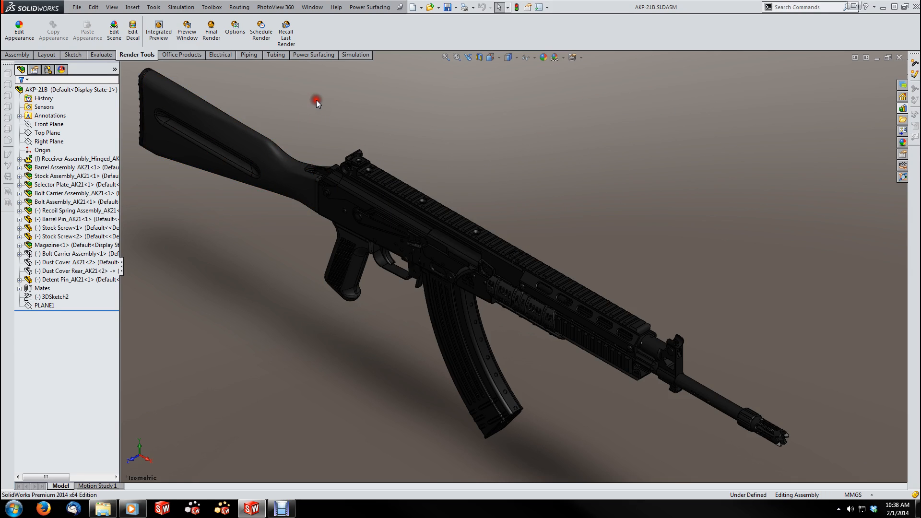
- Show the assembly's scene, lights and cameras, and examine the Background and Environment entries of the Dusty Antique scene
click(61, 70)
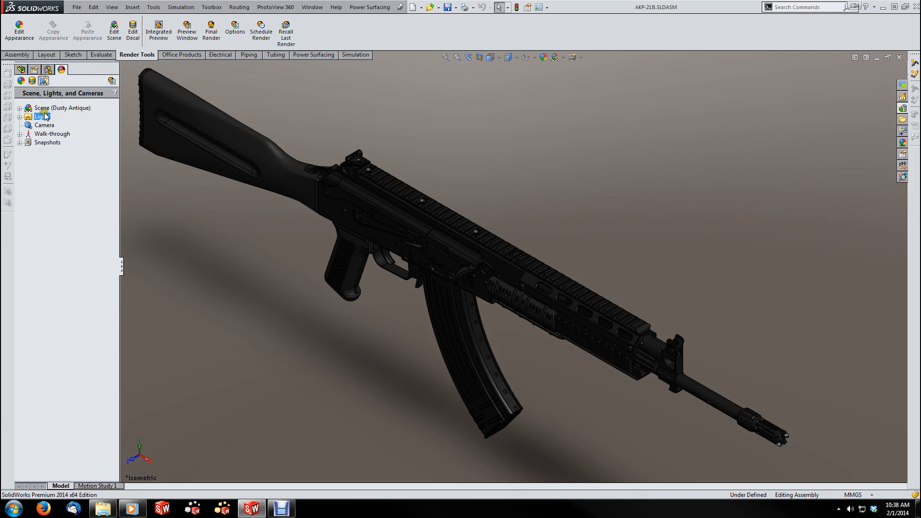
click(20, 108)
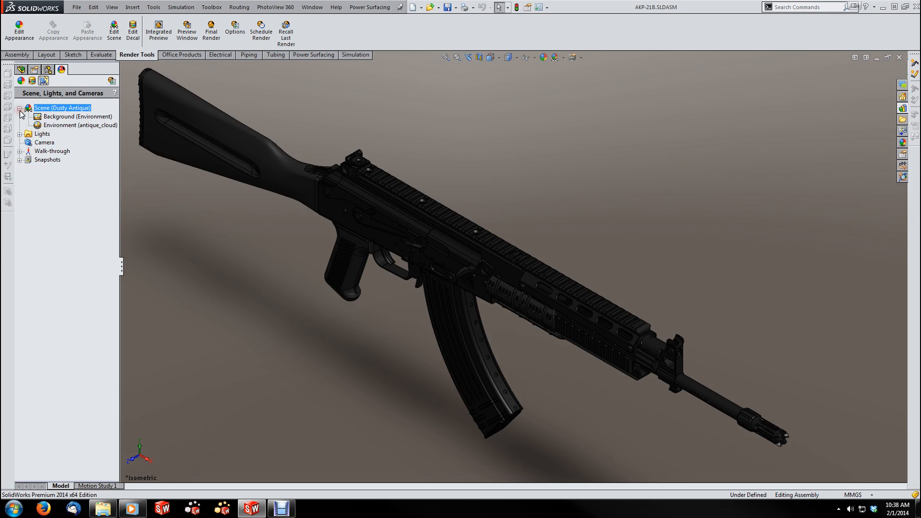
click(64, 118)
click(67, 126)
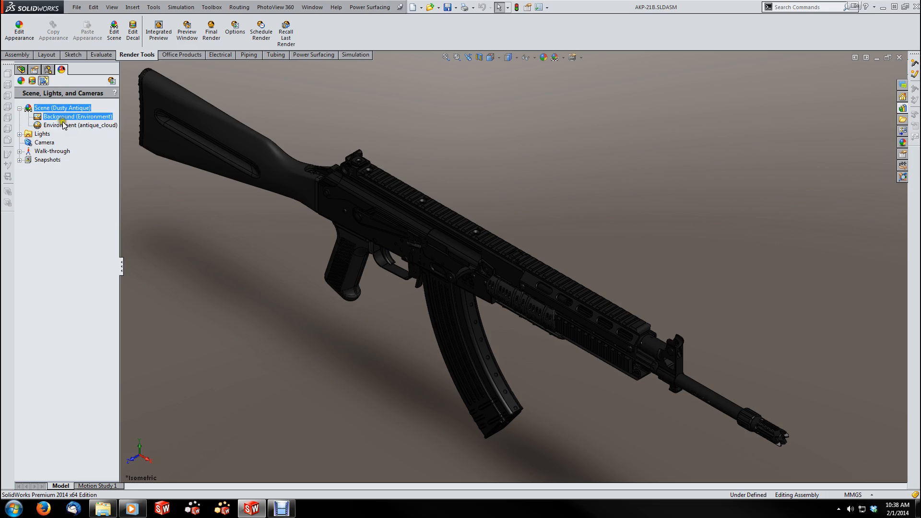
click(59, 118)
click(20, 107)
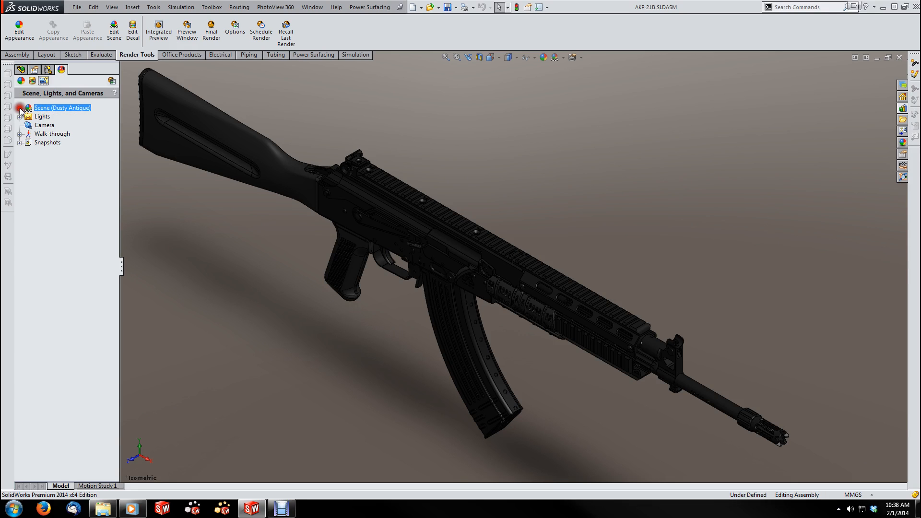
click(39, 117)
- Open the Dusty Antique scene for editing, review its Basic, Advanced and Illumination settings, and accept
right_click(48, 108)
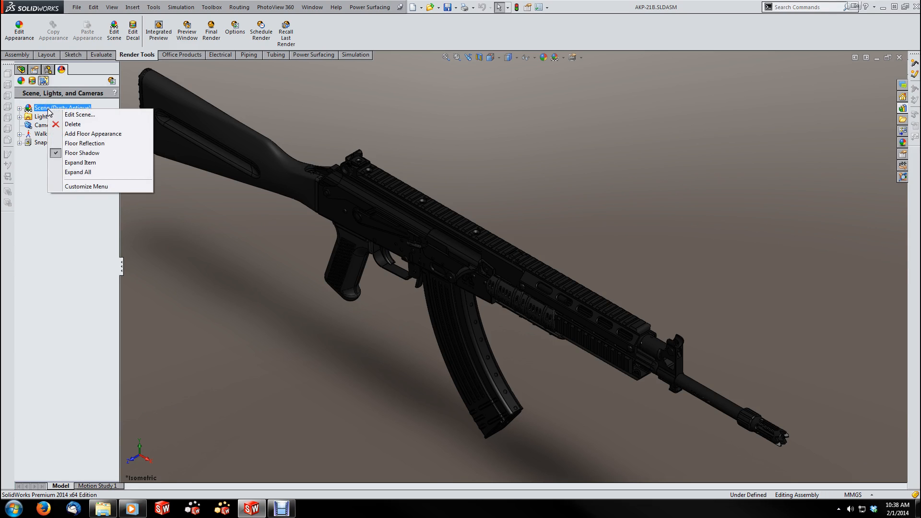
click(73, 115)
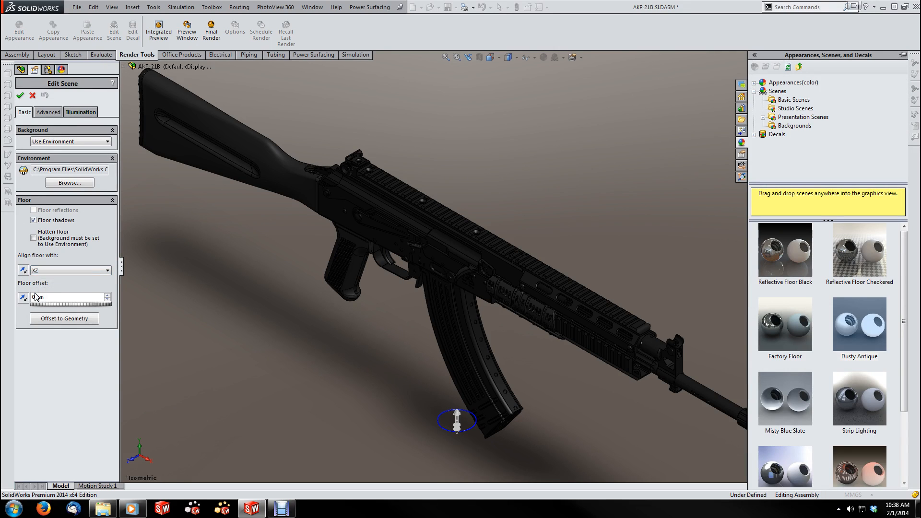
click(51, 113)
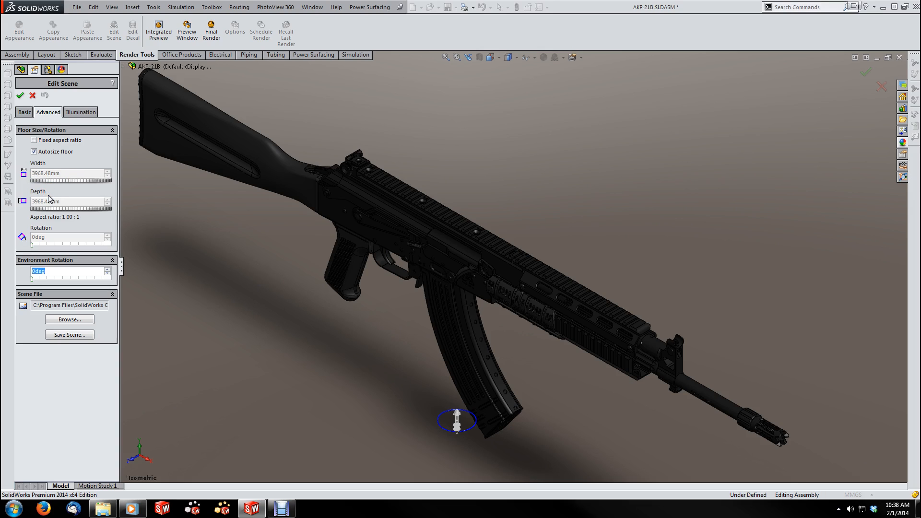
click(80, 115)
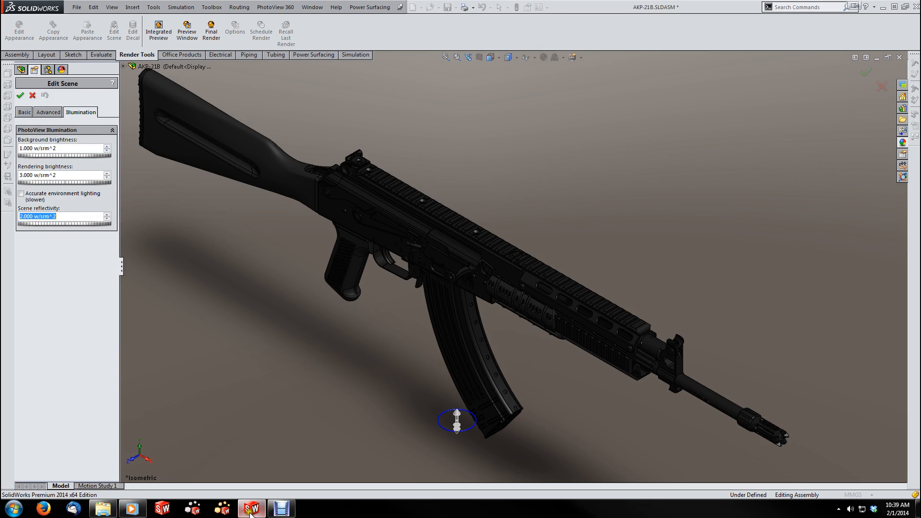
mouse_move(251, 510)
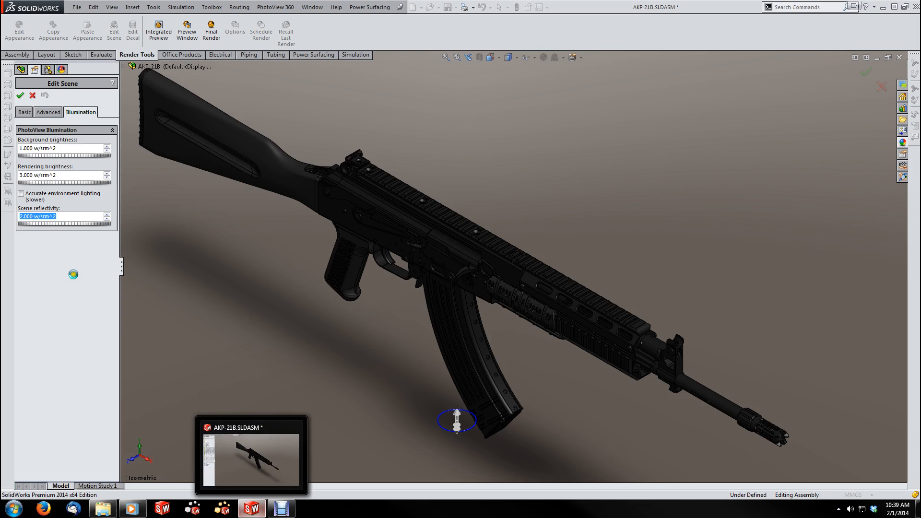
click(42, 156)
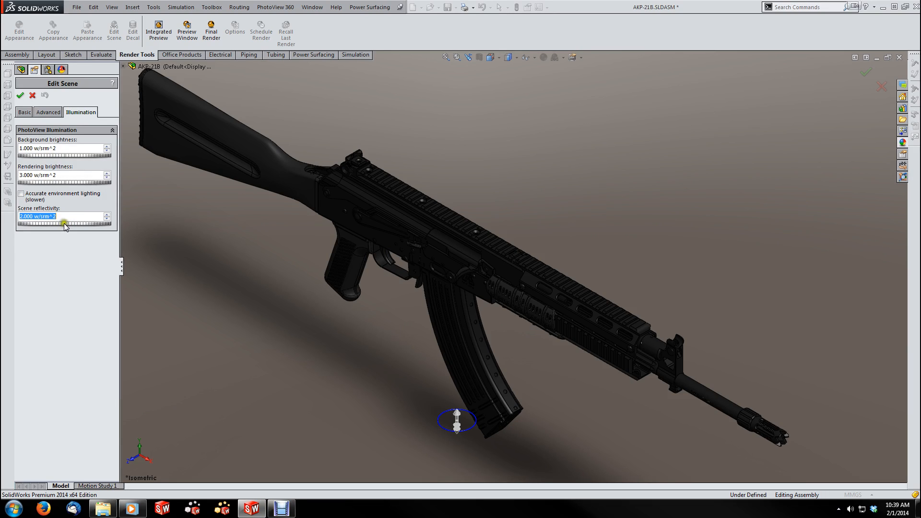
click(19, 96)
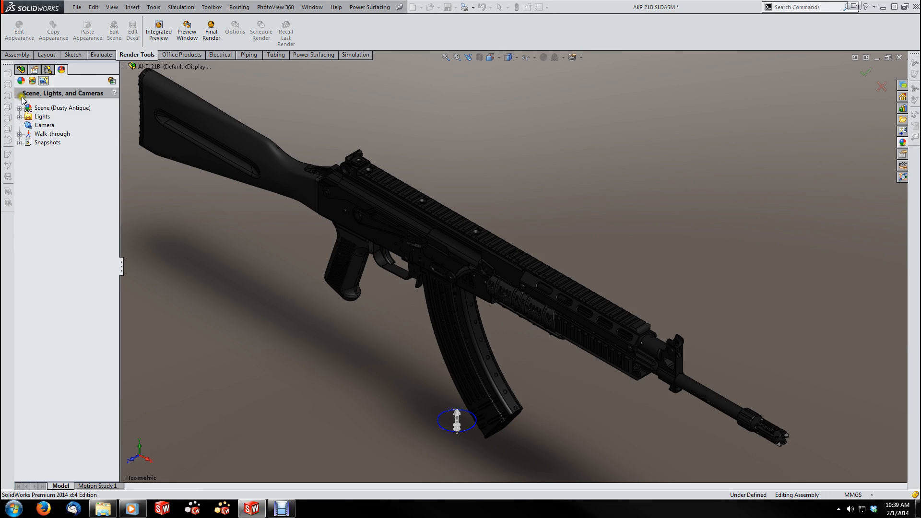
- Expand the Lights folder and look over its directional lights
click(20, 117)
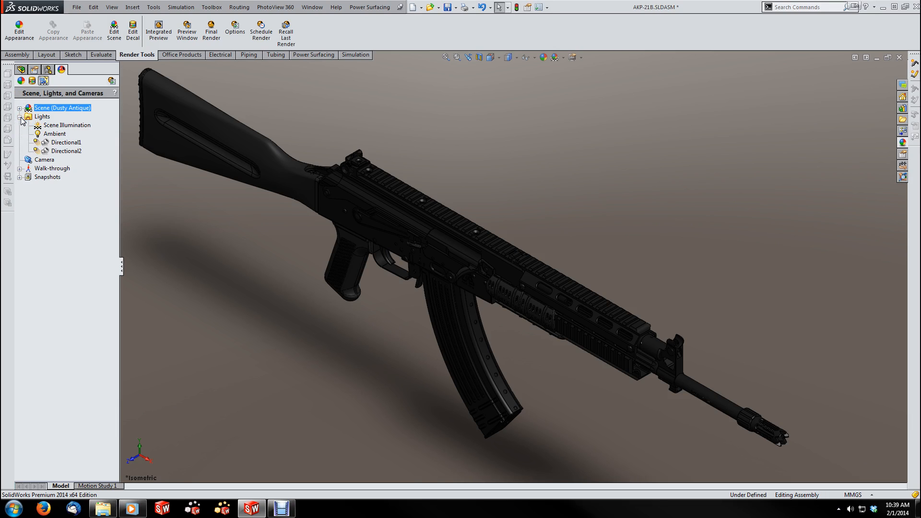
click(38, 151)
click(40, 143)
click(265, 477)
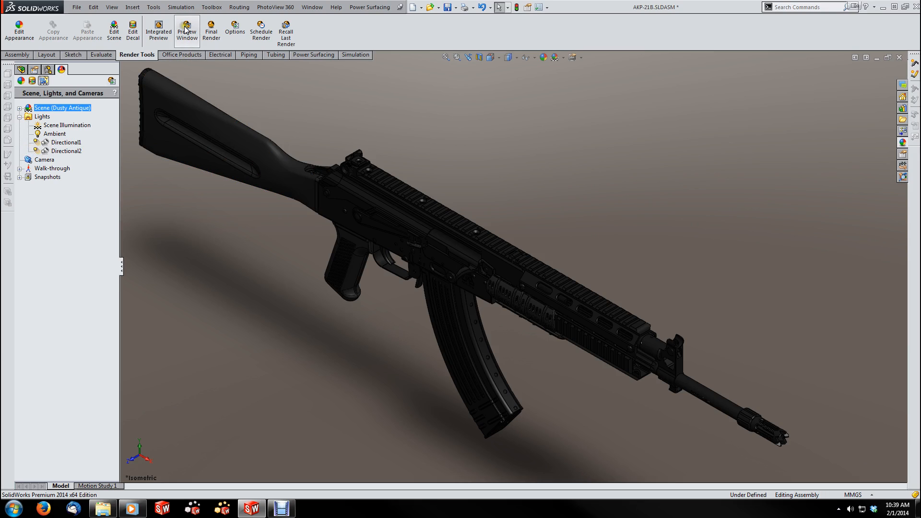
- Turn the Directional1 light off in SolidWorks and switch it back on
click(34, 144)
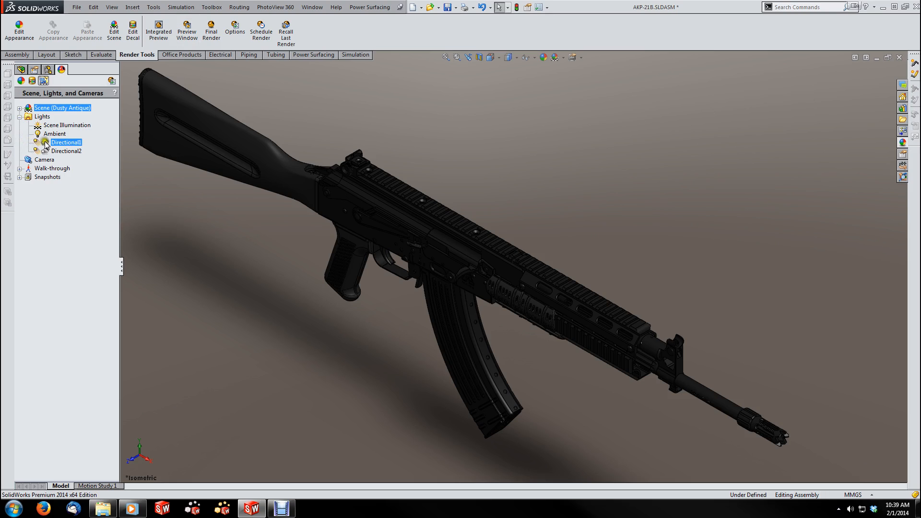
right_click(46, 144)
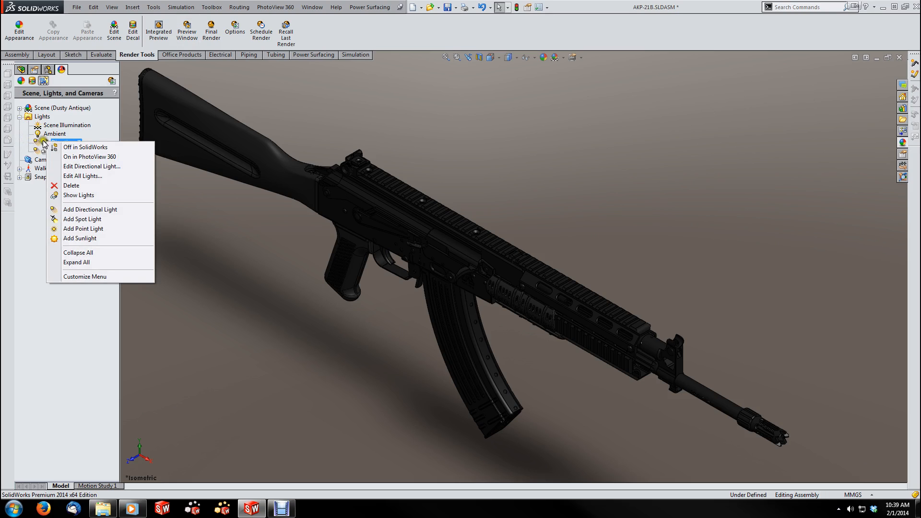
click(71, 148)
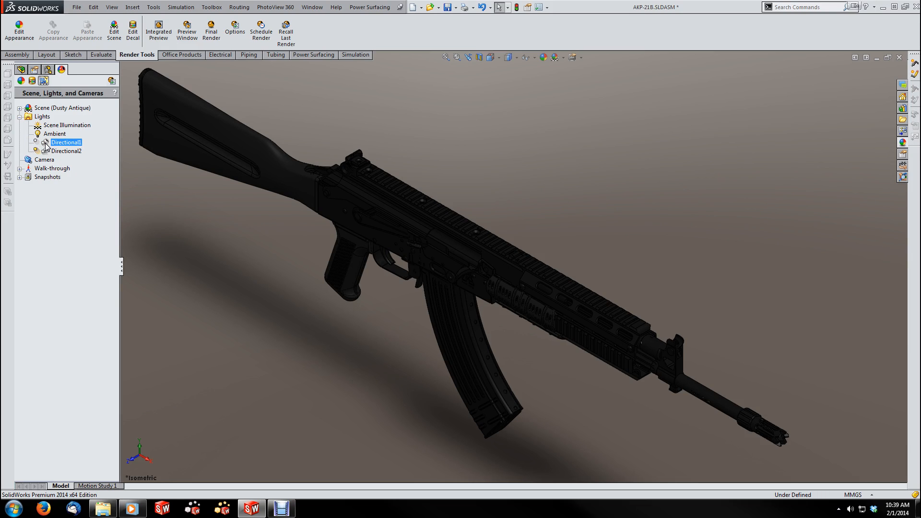
right_click(51, 144)
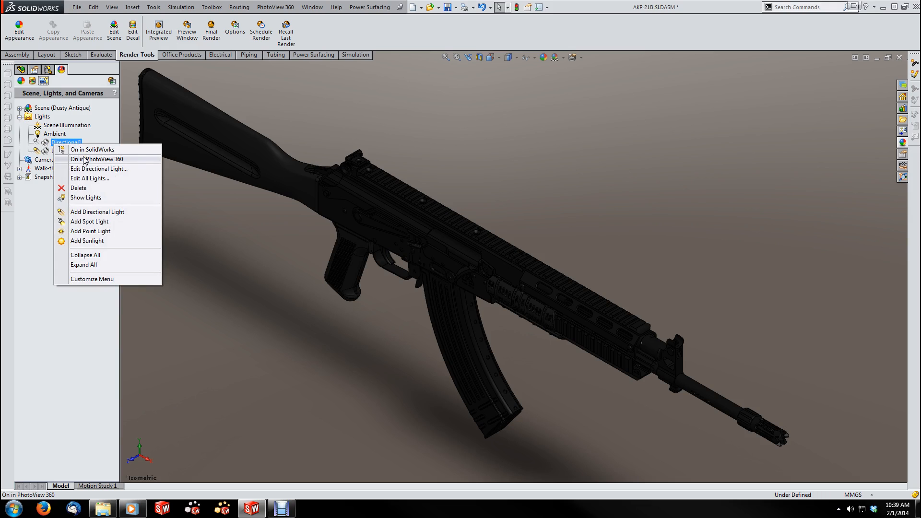
click(92, 158)
click(65, 151)
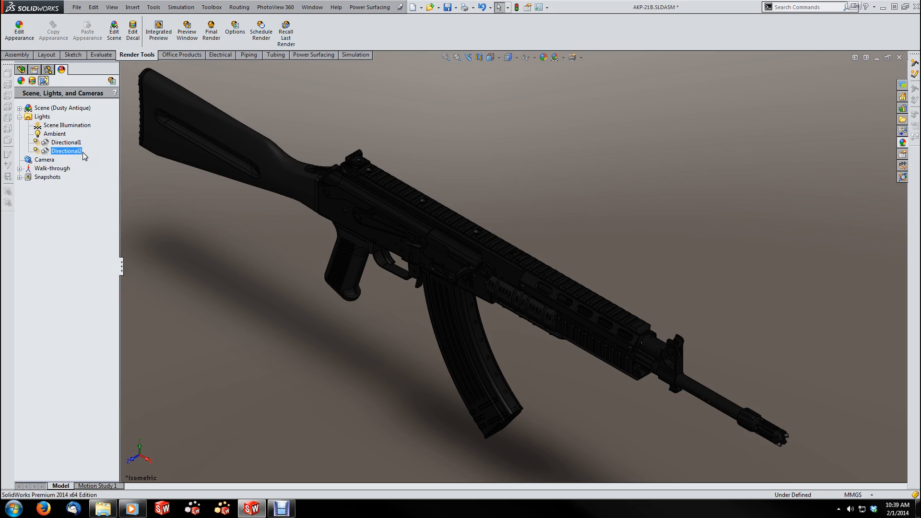
- Edit the Directional1 light so that it is on in PhotoView 360, and accept
right_click(59, 142)
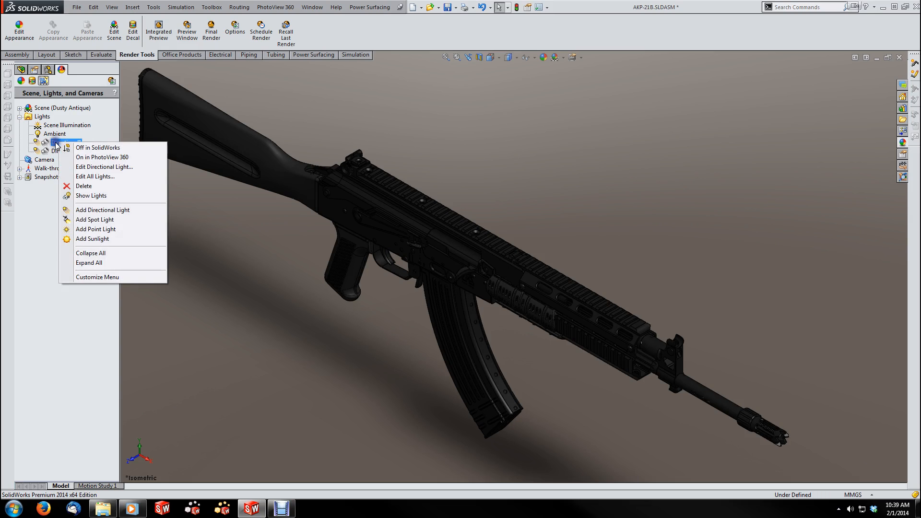
click(84, 167)
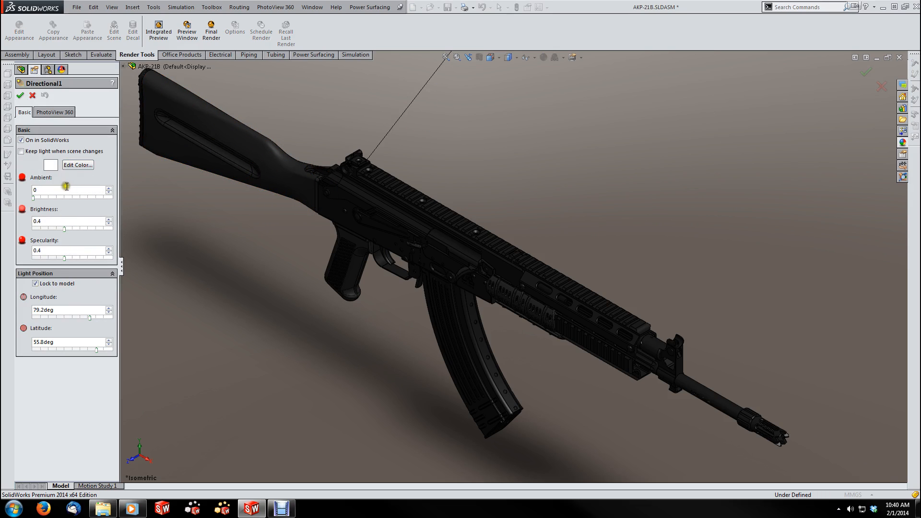
click(53, 112)
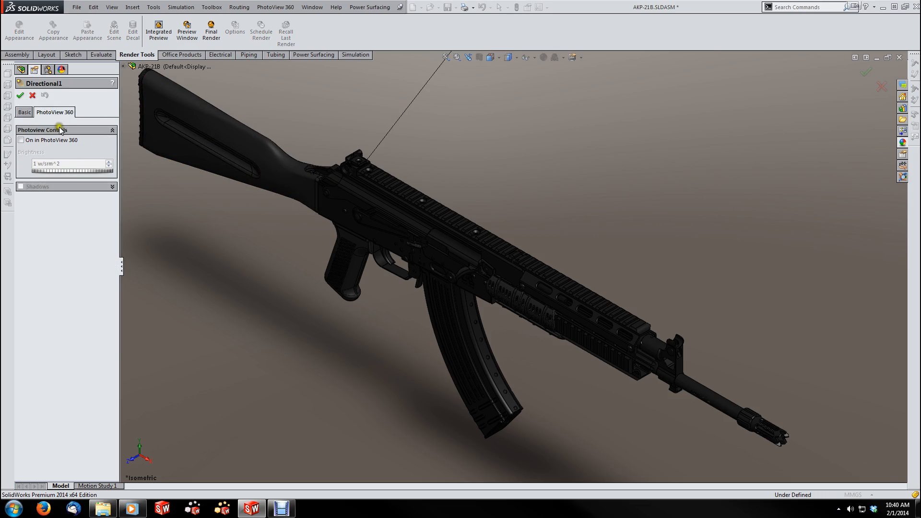
click(21, 140)
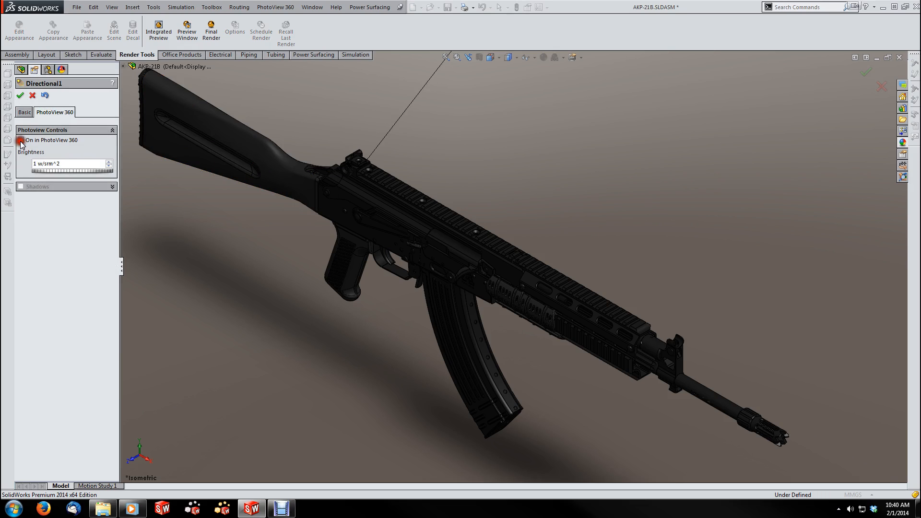
click(21, 95)
- Turn the Directional2 light on in PhotoView 360
right_click(62, 152)
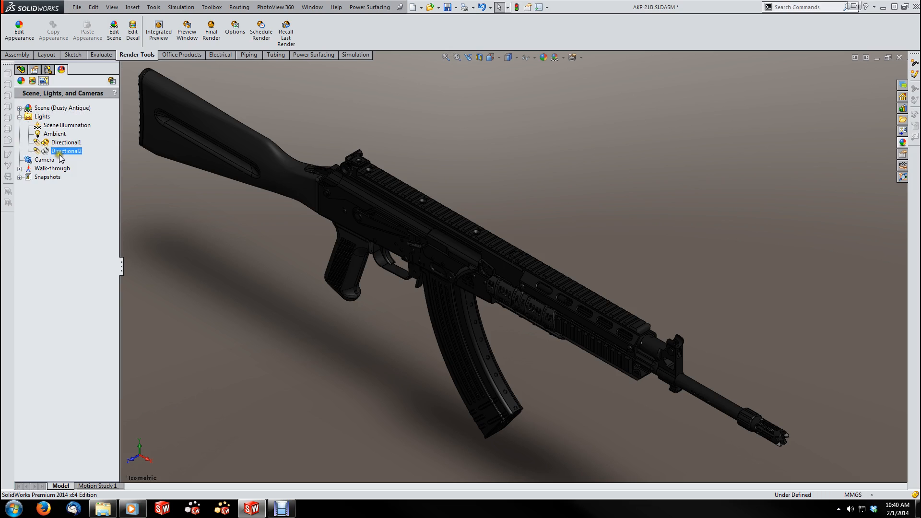
click(84, 169)
click(43, 135)
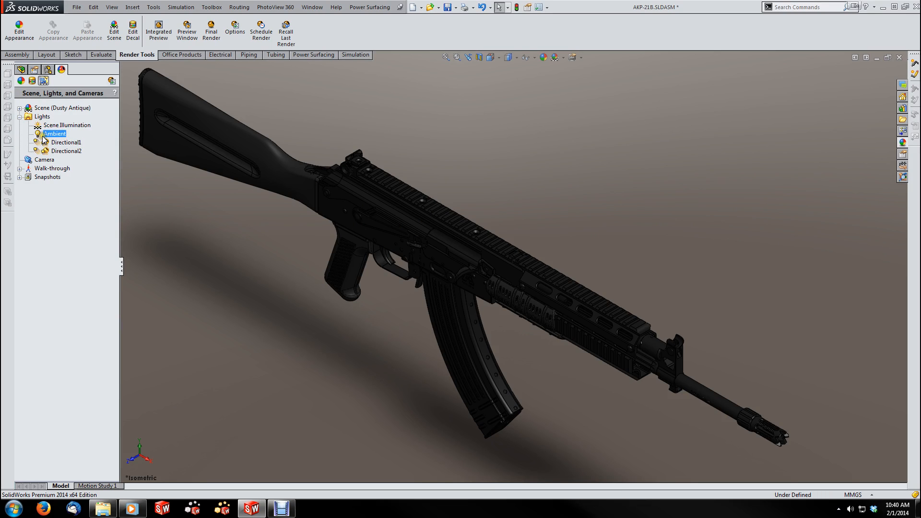
- Look over the commands available for the Lights folder, including the light types that can be added, and collapse the folder
right_click(36, 118)
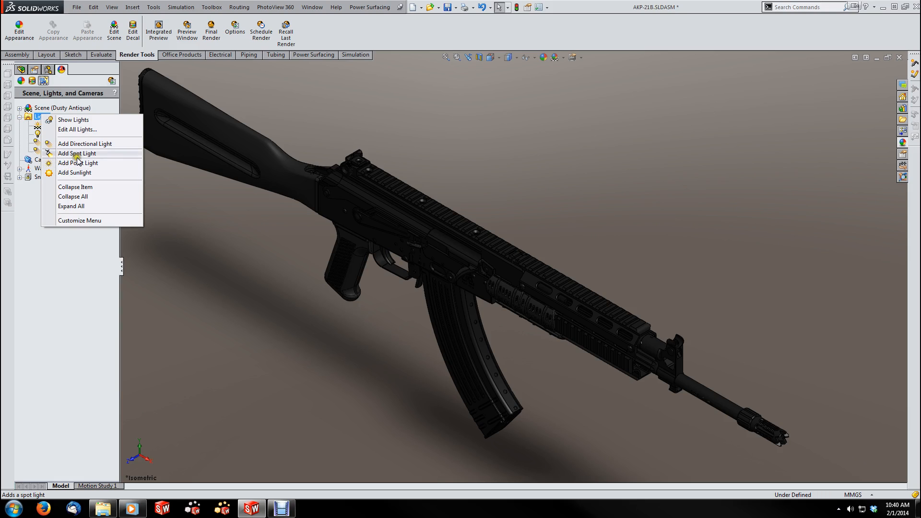
click(107, 123)
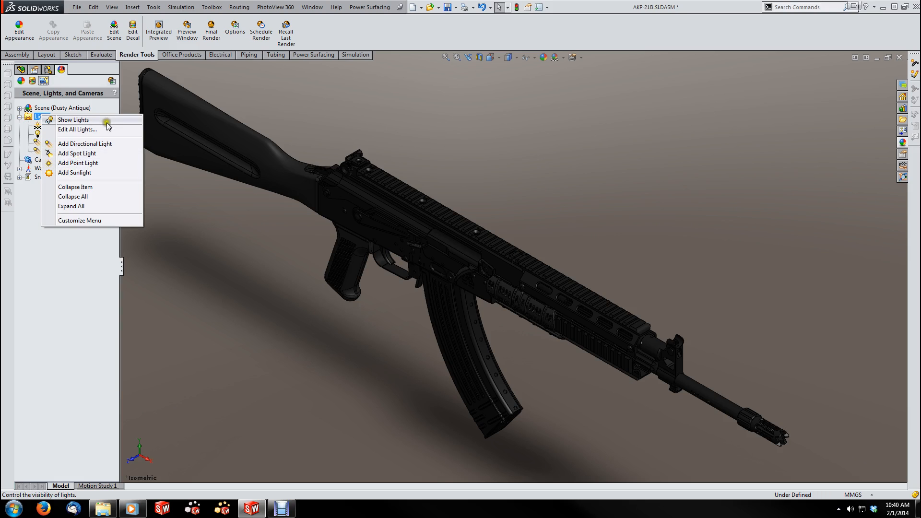
click(223, 206)
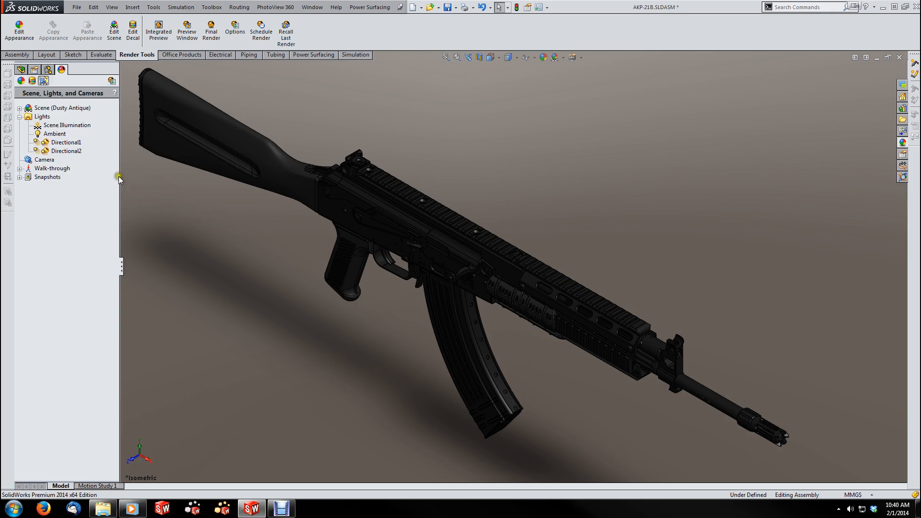
click(19, 116)
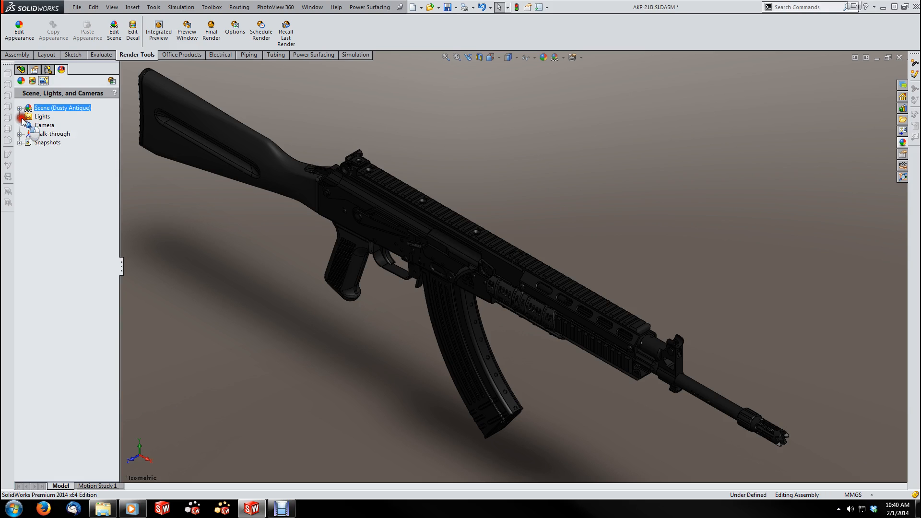
- Look over the commands available for the Walk-through and Camera entries, then dismiss them without adding anything
click(42, 126)
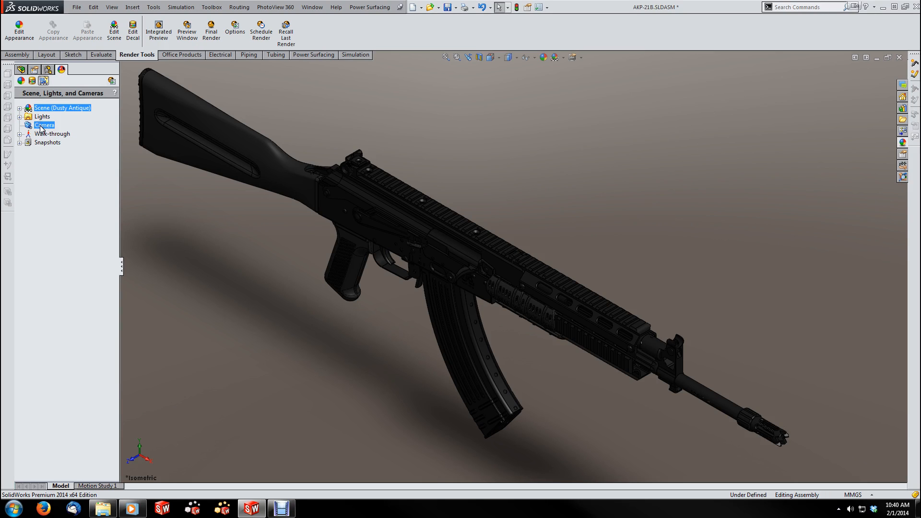
right_click(41, 127)
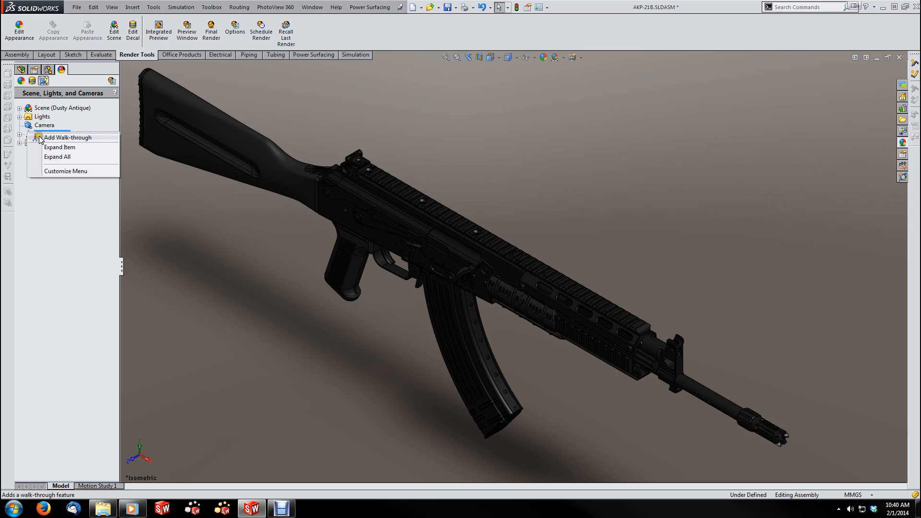
click(46, 193)
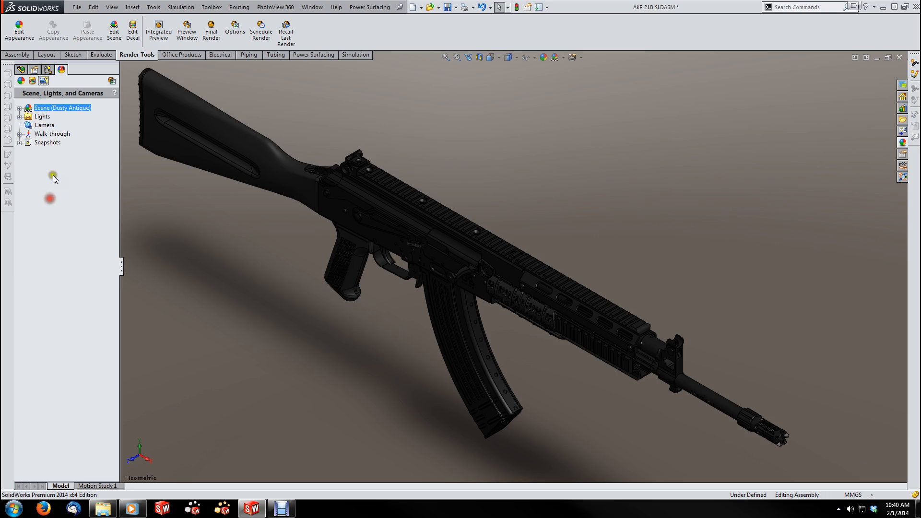
right_click(46, 123)
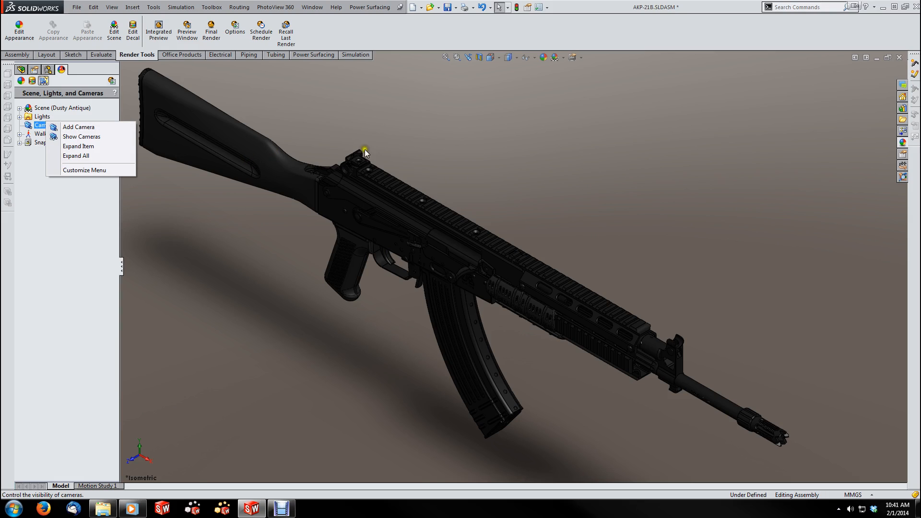
click(342, 494)
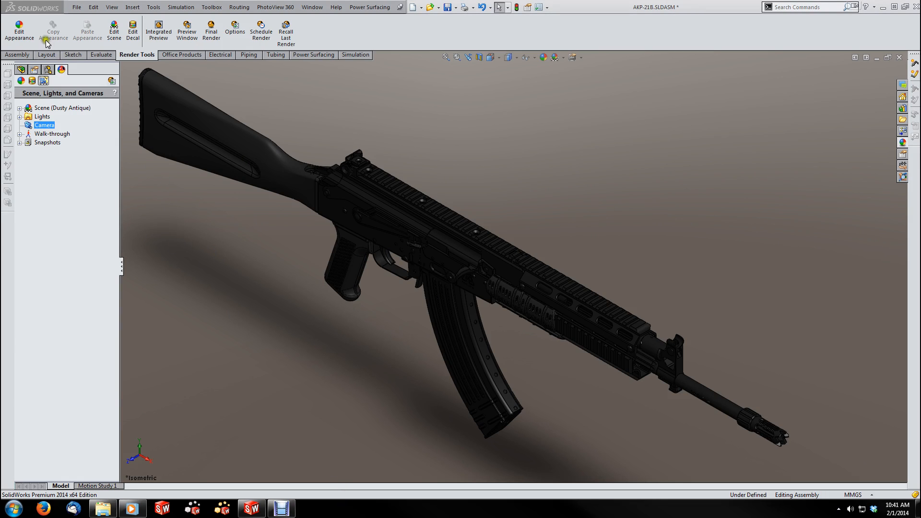
- Return to the assembly's feature tree, open the PhotoView 360 options and set the output image size to 1920X1080 (16:9)
click(21, 69)
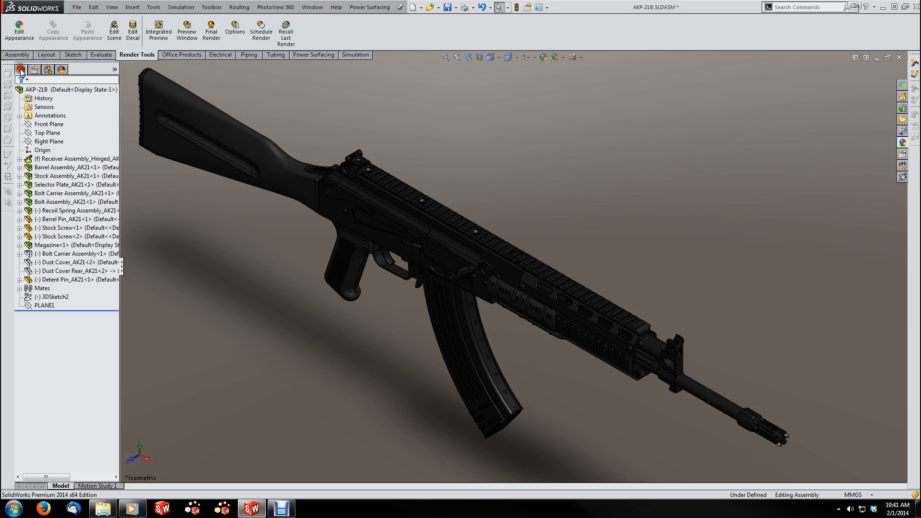
click(236, 30)
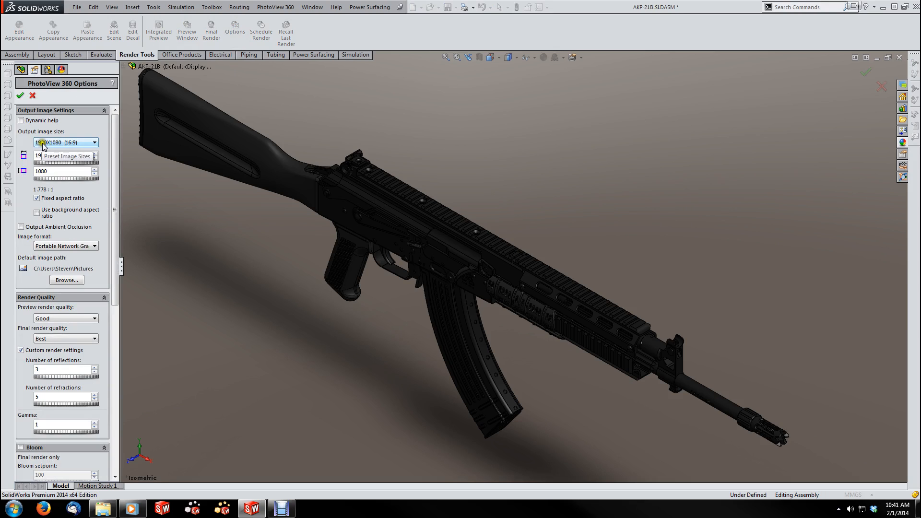
click(96, 143)
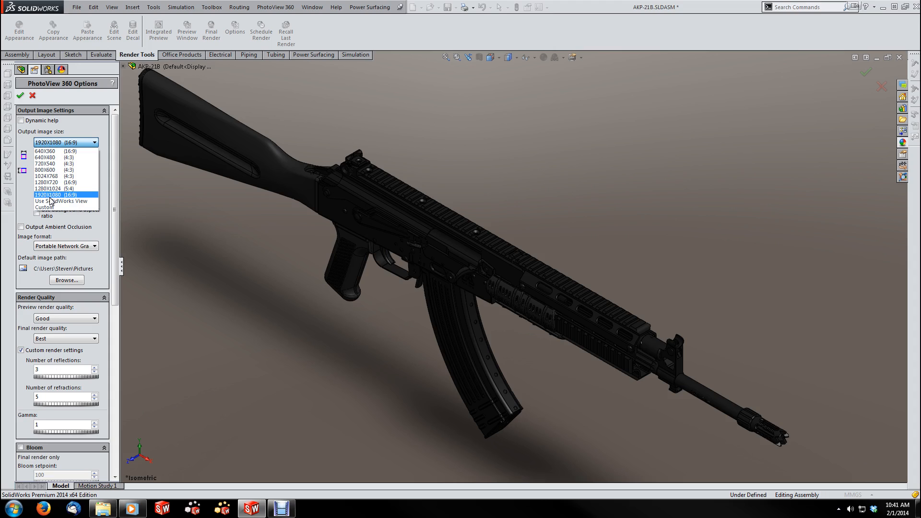
click(96, 143)
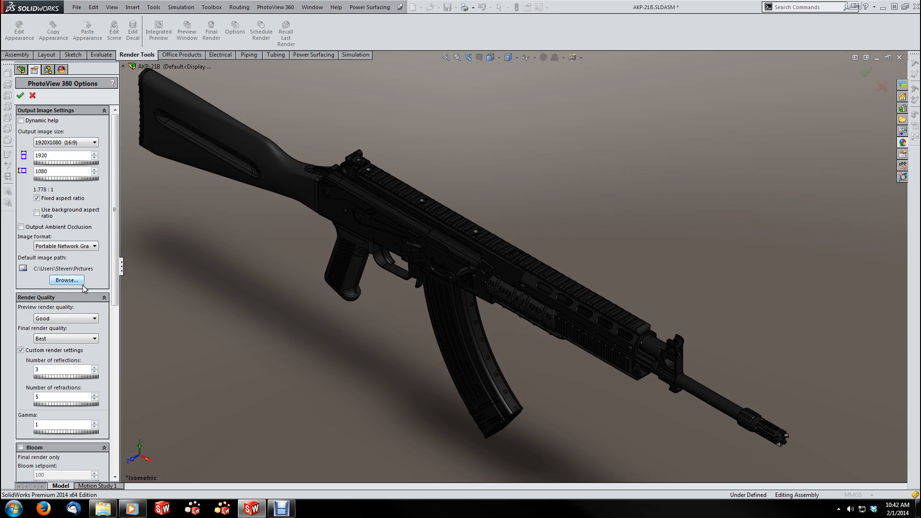
scroll(87, 301, down, 2)
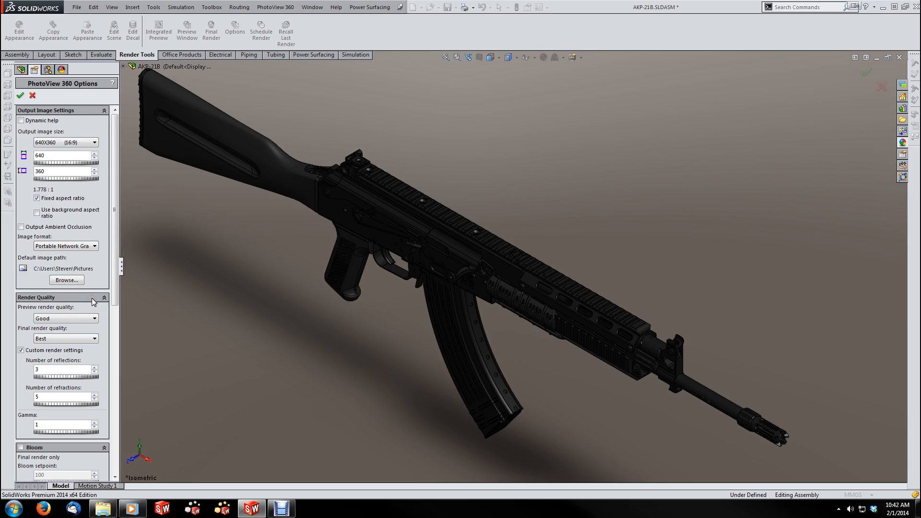
click(82, 142)
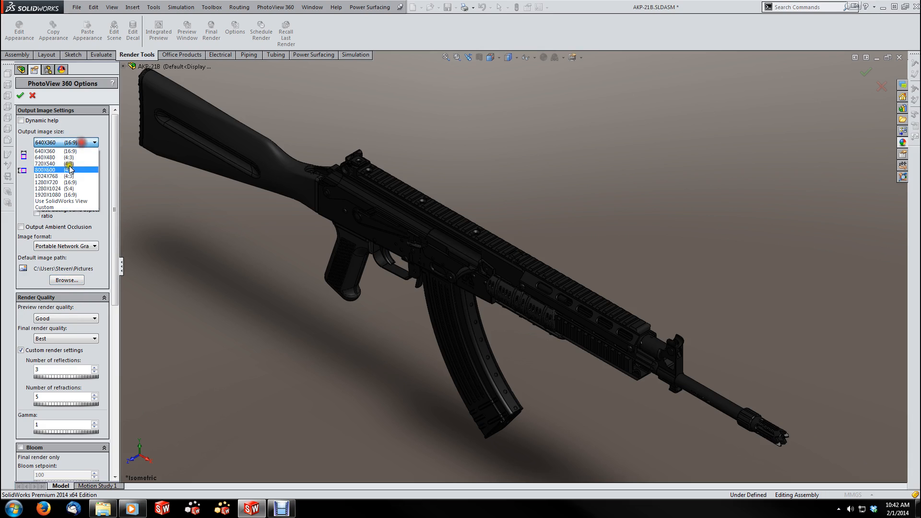
click(60, 195)
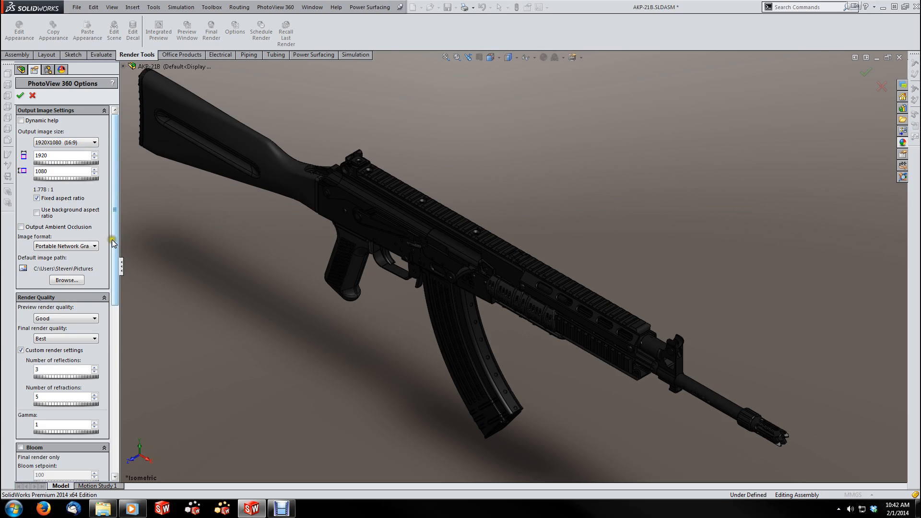
- Set the preview render quality to Good, the final render quality to Best and the number of reflections to 3
drag(113, 243, 97, 323)
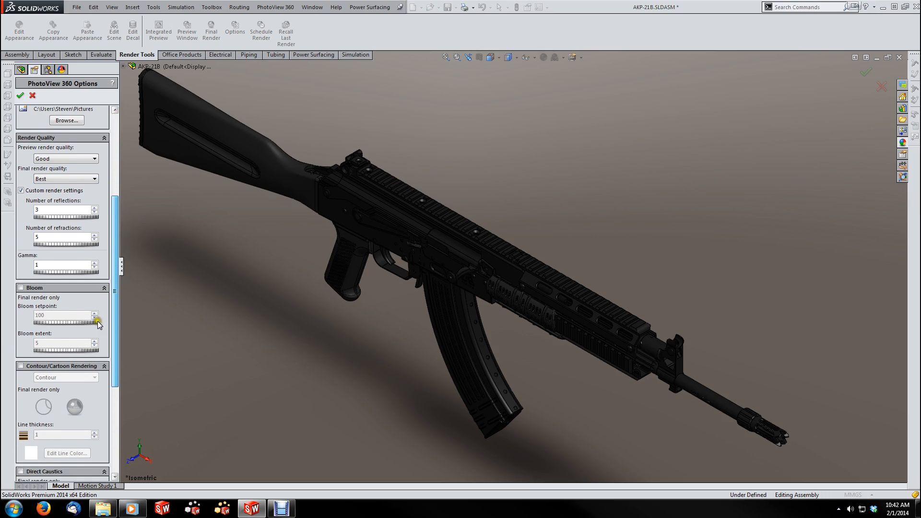
click(56, 158)
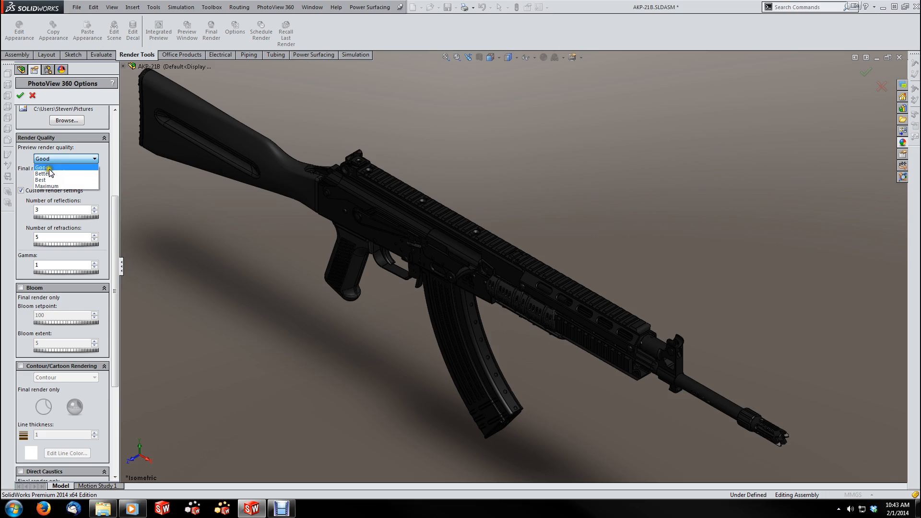
click(93, 165)
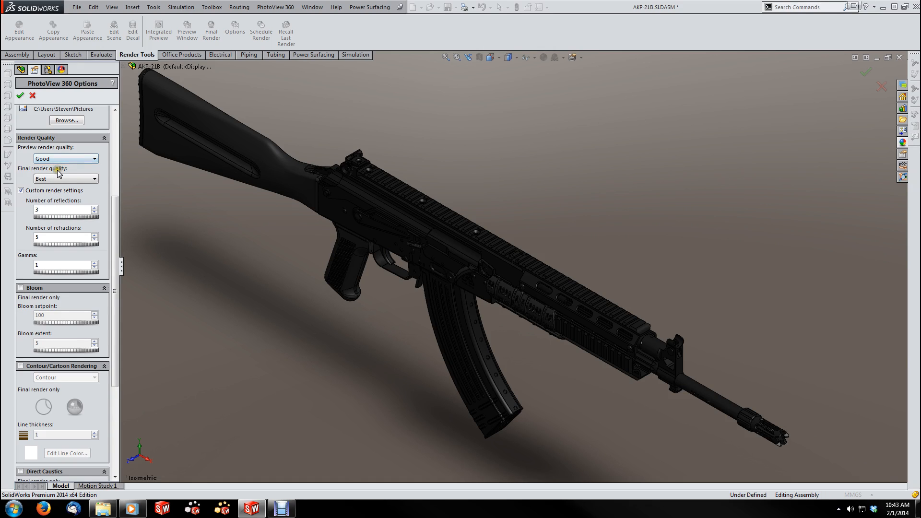
click(95, 179)
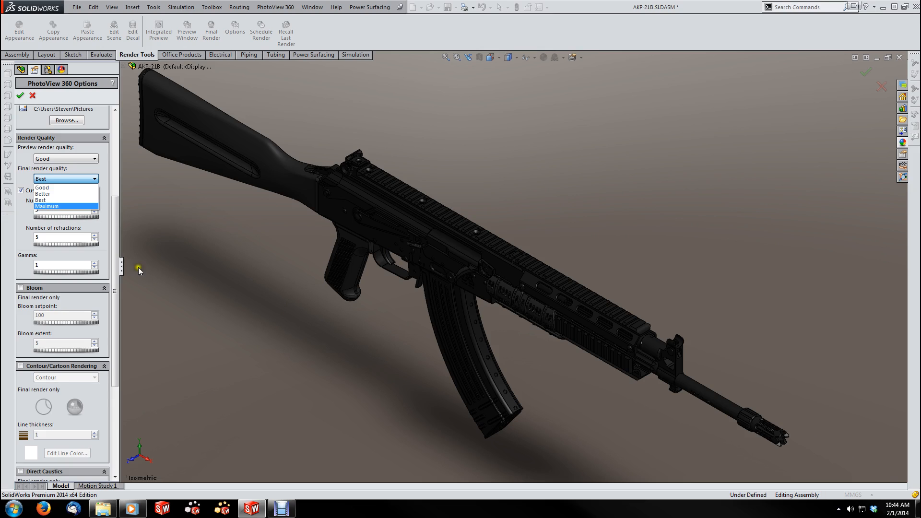
click(58, 201)
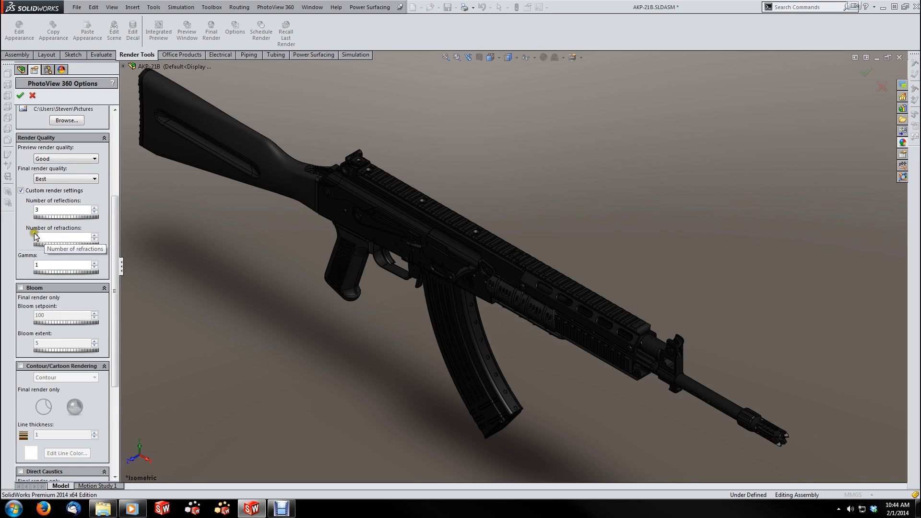
click(37, 206)
text(3)
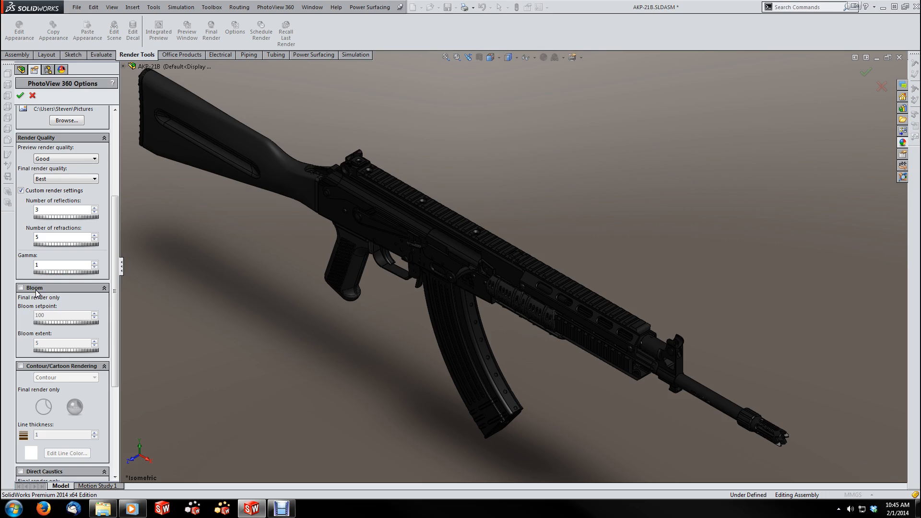
- Enable Bloom for the final render in the PhotoView 360 options
scroll(40, 337, down, 1)
scroll(40, 339, up, 1)
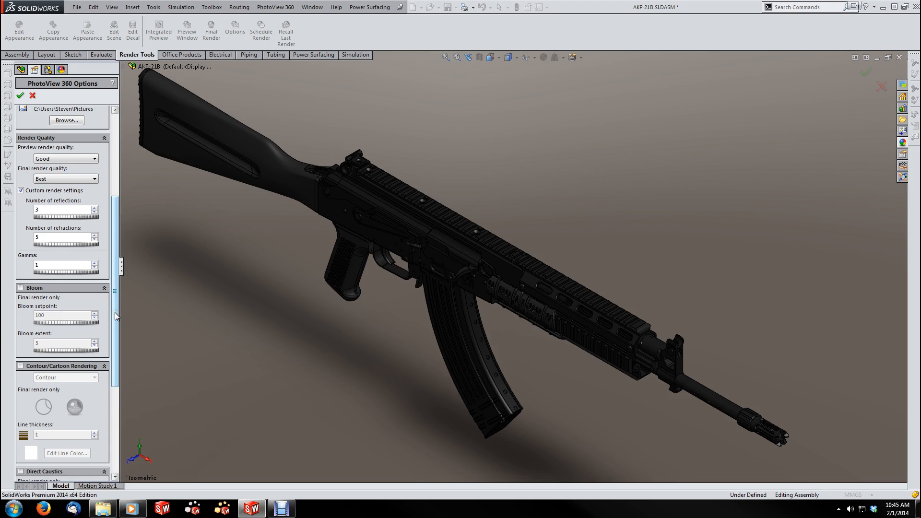
drag(116, 317, 106, 353)
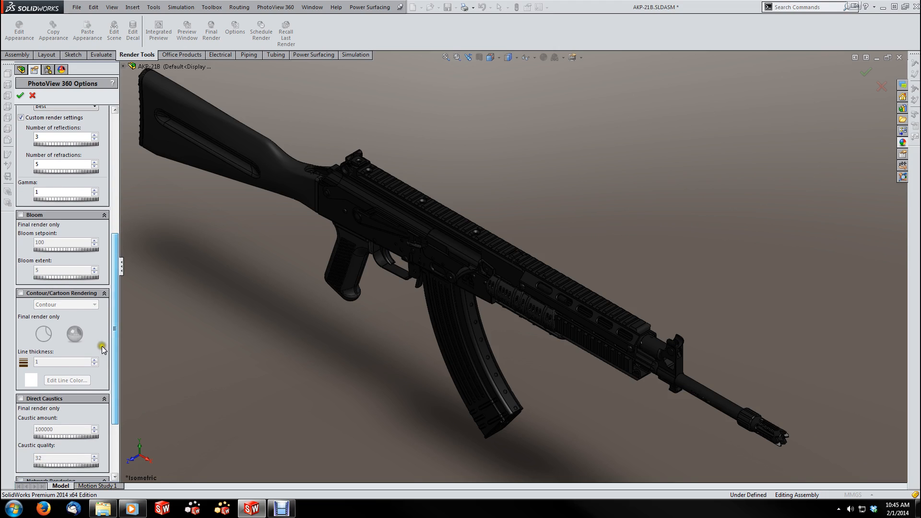
click(20, 215)
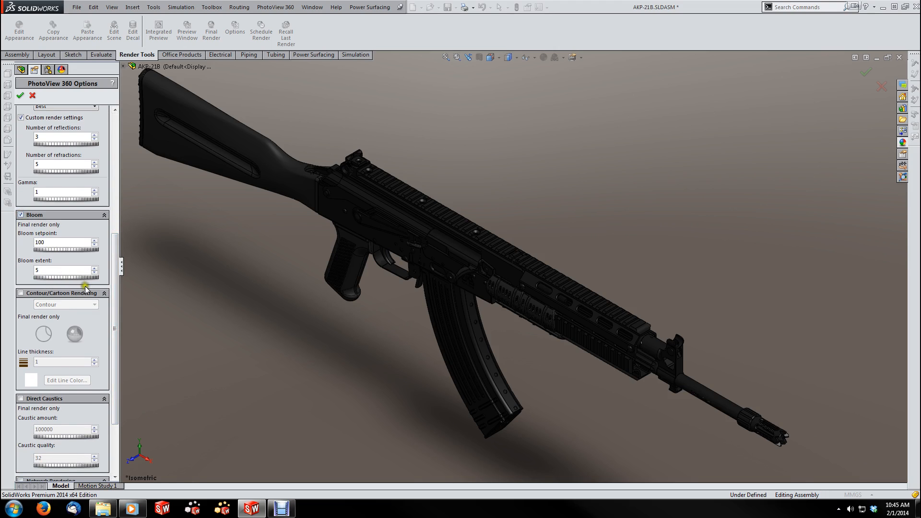
- Enable Contour/Cartoon Rendering, review its type choices and keep it on Contour
drag(116, 254, 110, 301)
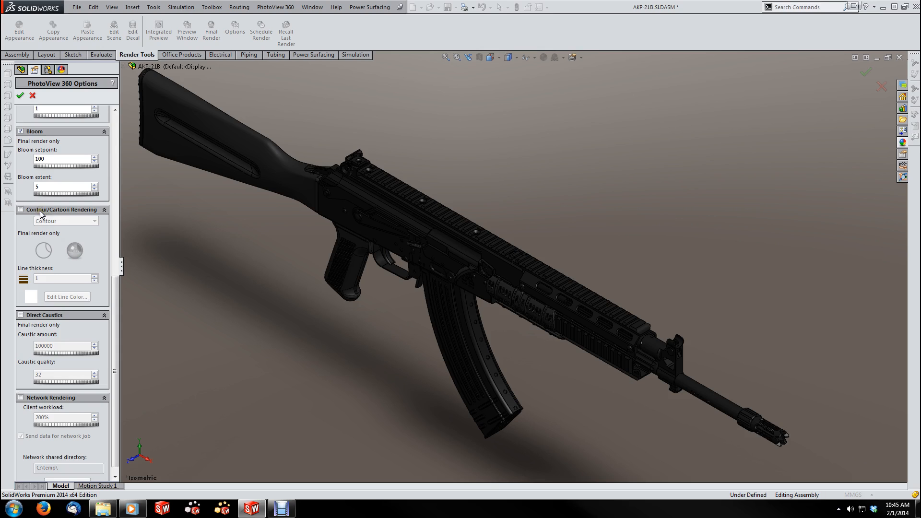
click(21, 210)
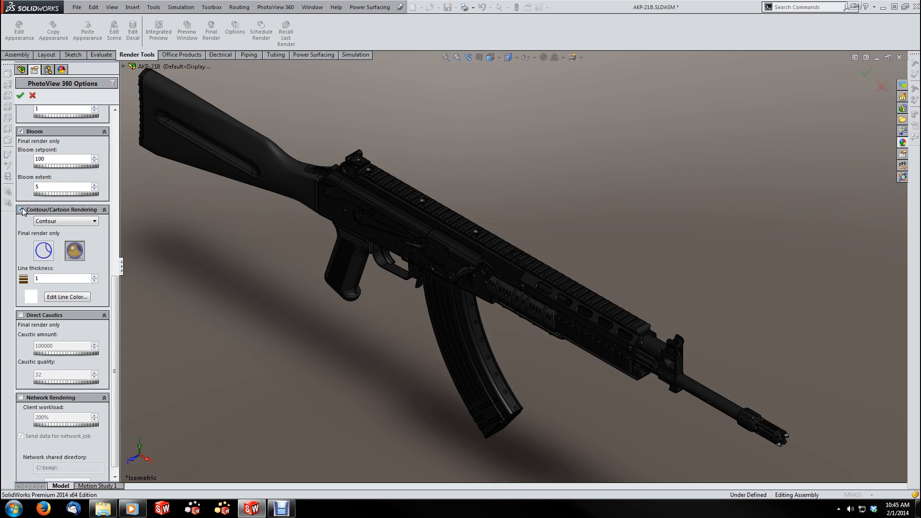
click(96, 222)
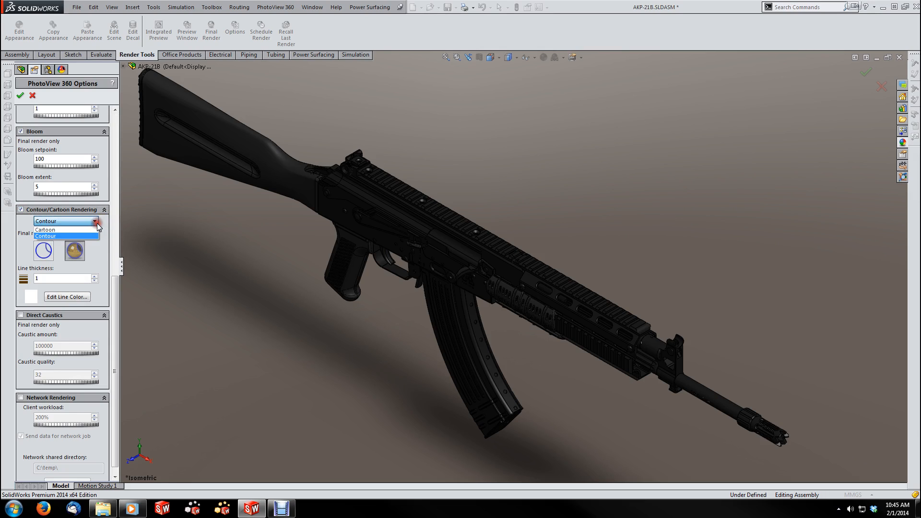
click(97, 223)
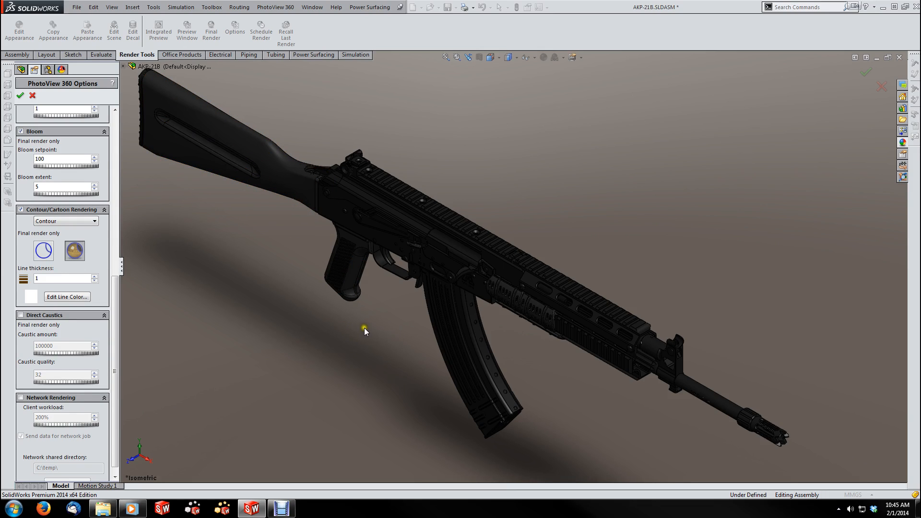
- Turn off Contour/Cartoon Rendering, try Direct Caustics but leave it disabled, and accept the PhotoView 360 options
click(76, 252)
click(21, 210)
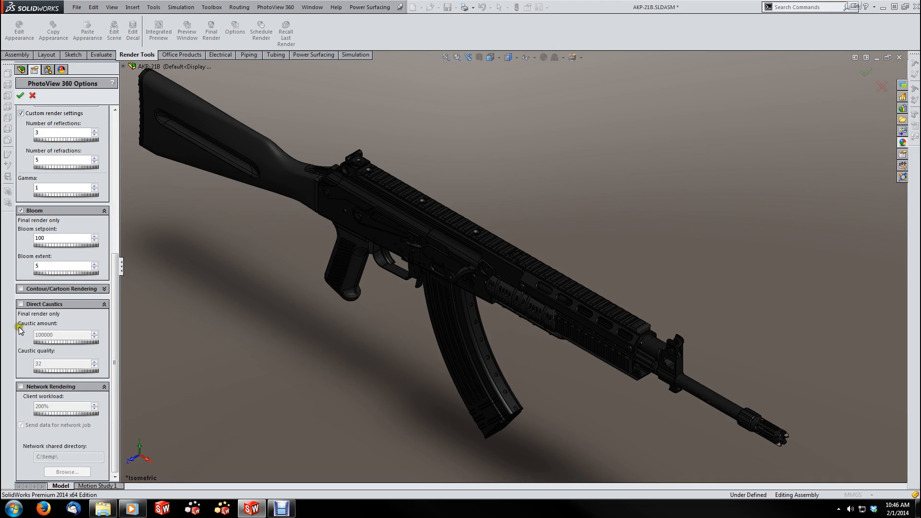
click(20, 305)
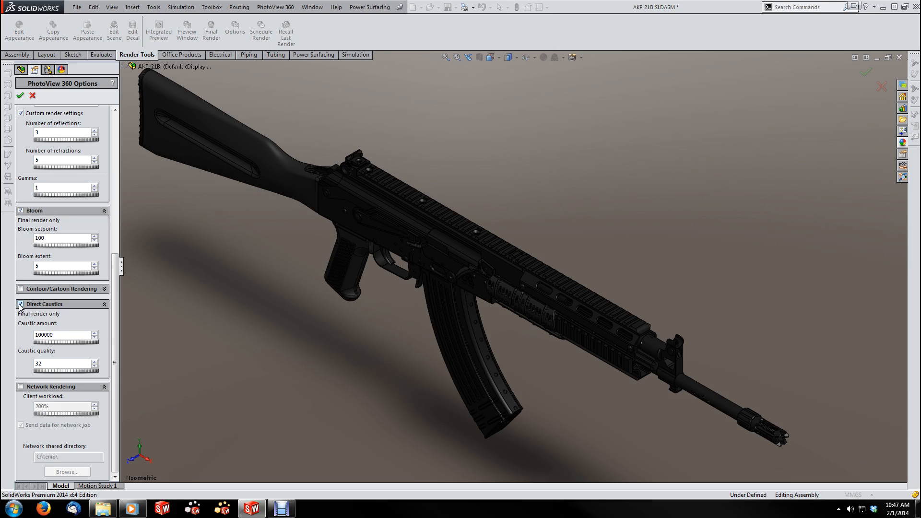
click(20, 304)
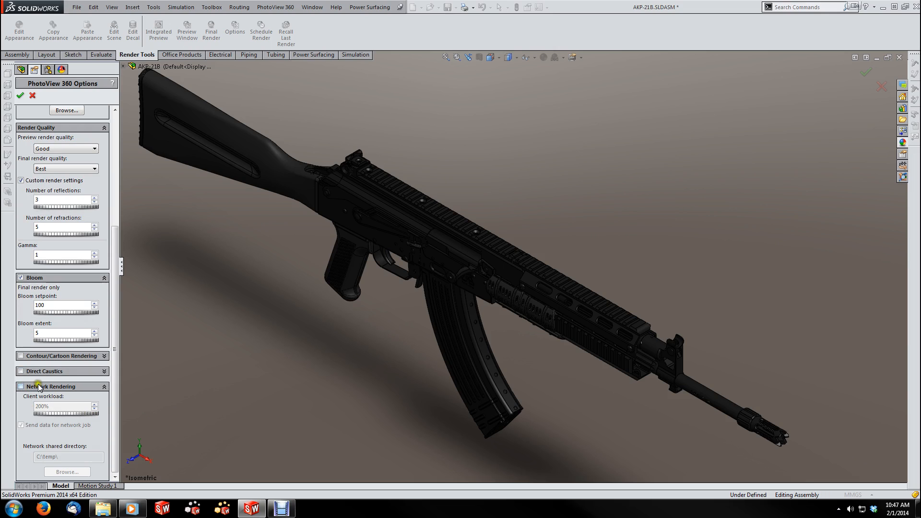
scroll(115, 378, up, 5)
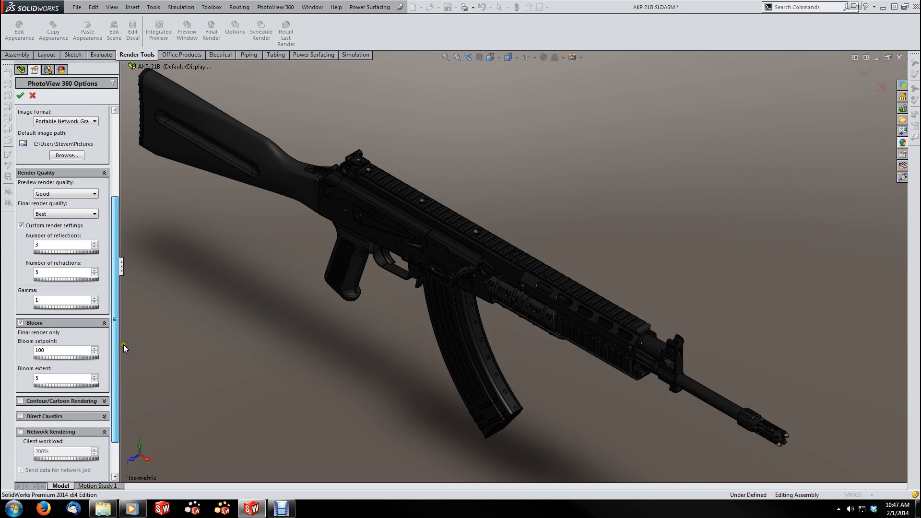
click(124, 217)
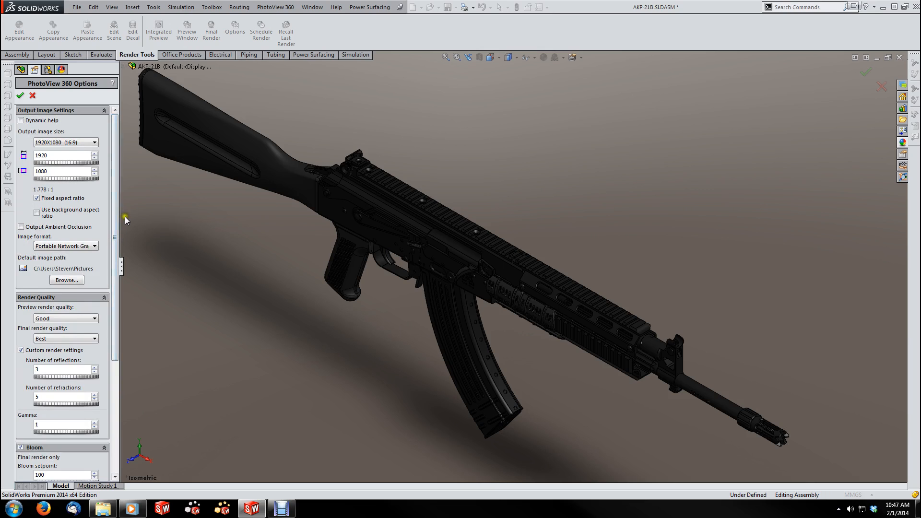
click(21, 96)
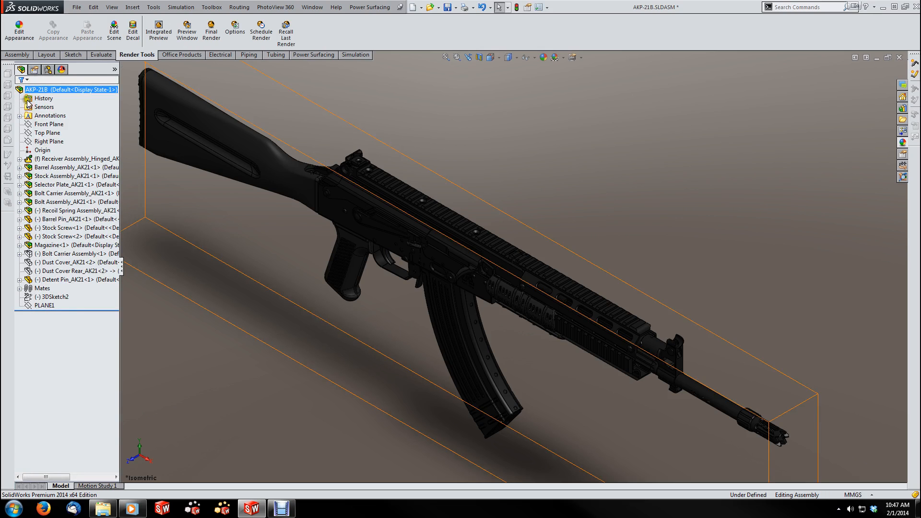
- Open a PhotoView 360 preview of the assembly in its own window and move that window clear of the model
click(190, 27)
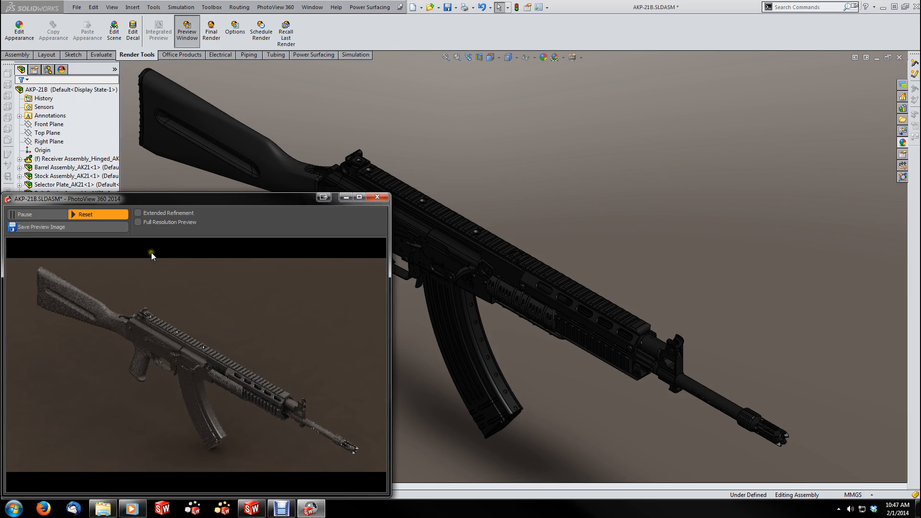
click(151, 248)
drag(217, 200, 920, 118)
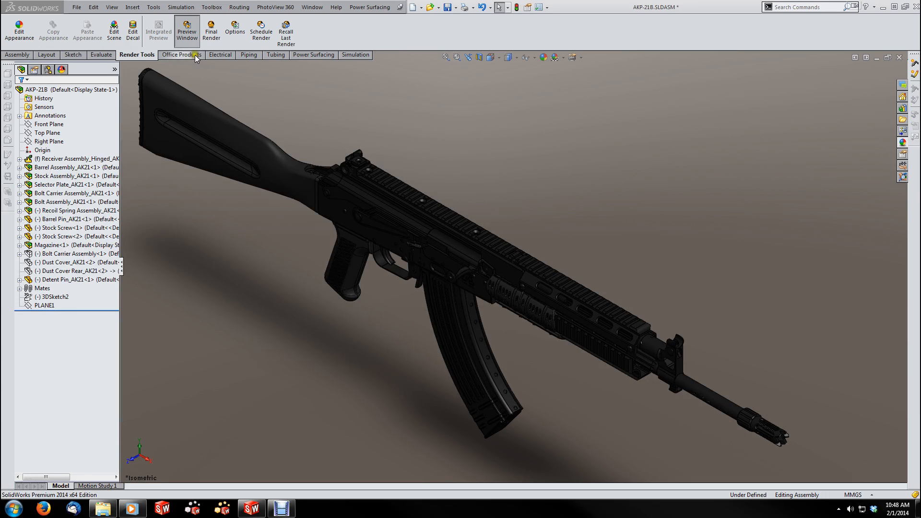
- Start the final render and review its image processing, compare and options, and statistics pages while it runs
click(211, 27)
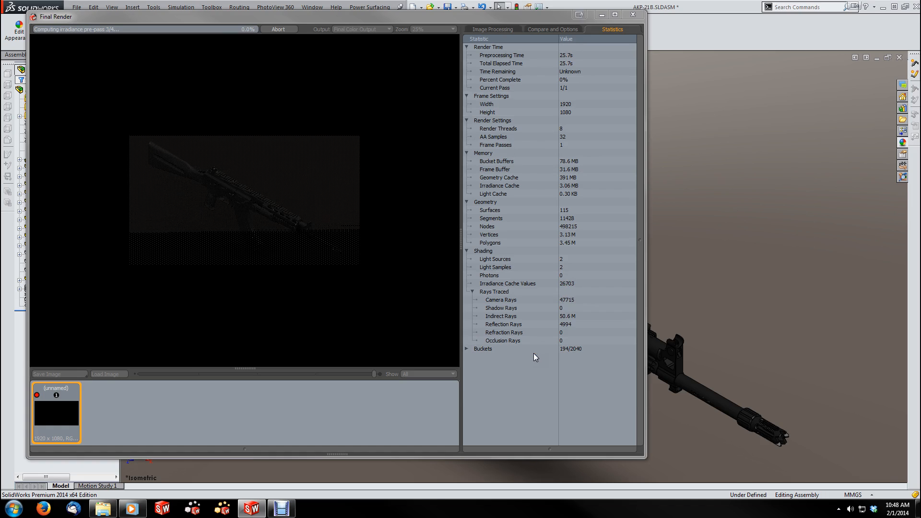
click(504, 29)
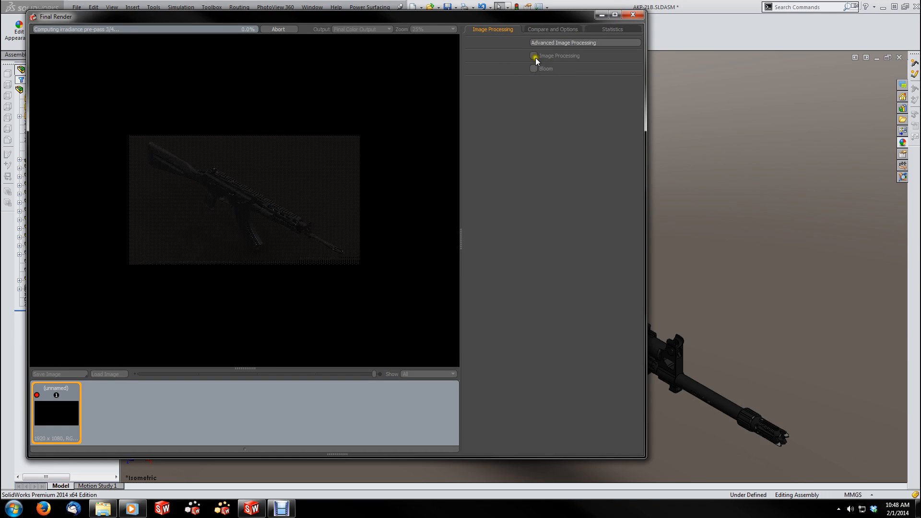
click(543, 27)
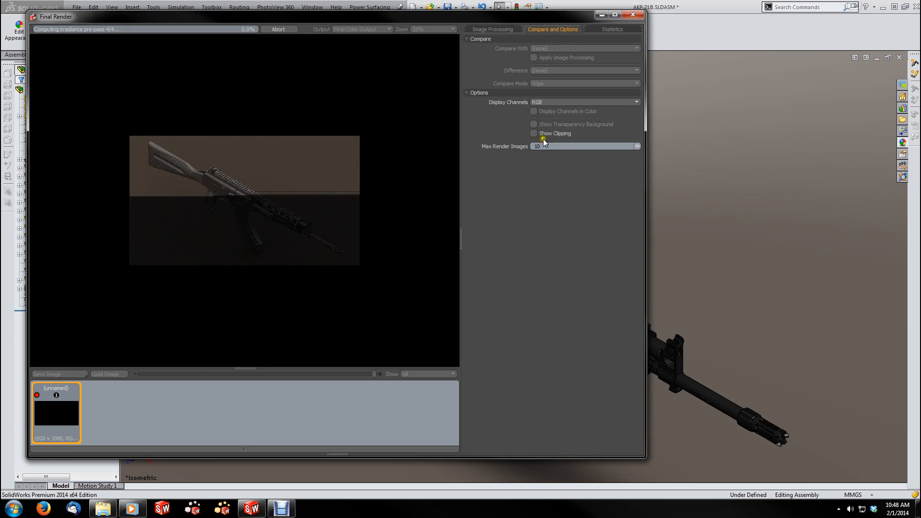
click(500, 30)
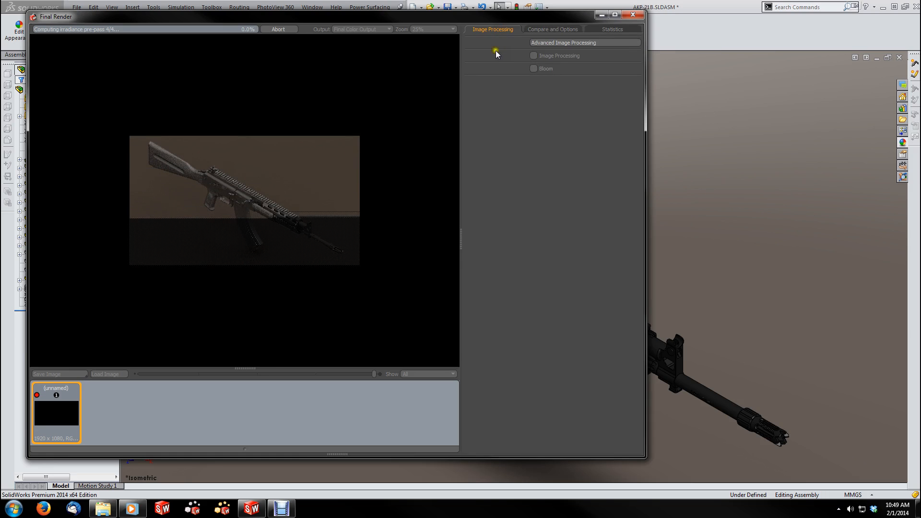
click(378, 192)
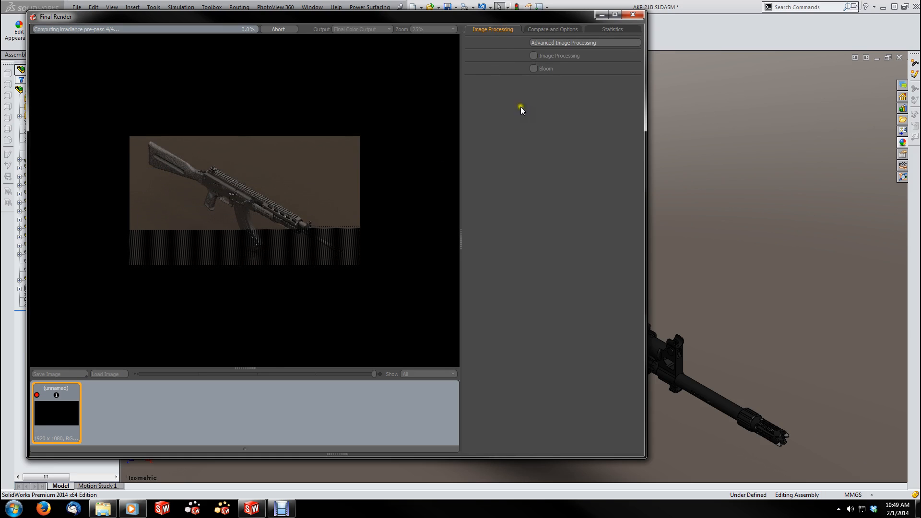
click(532, 31)
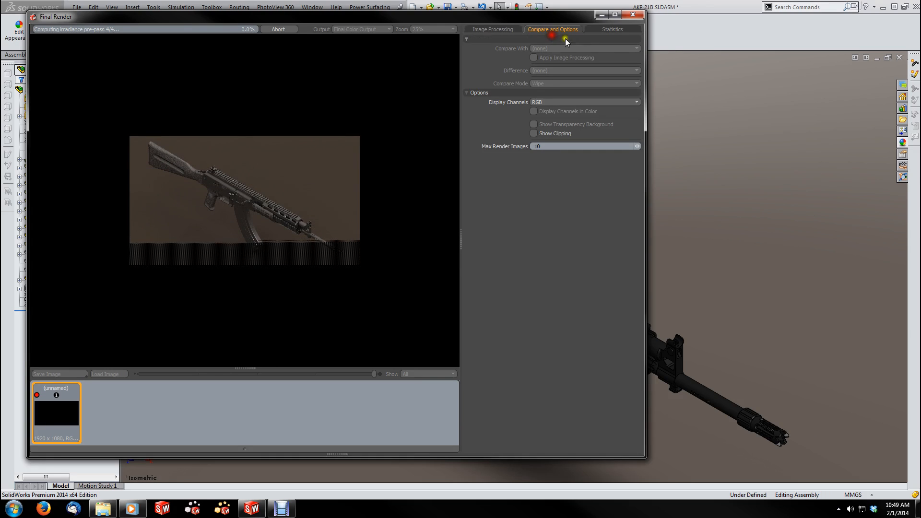
click(607, 29)
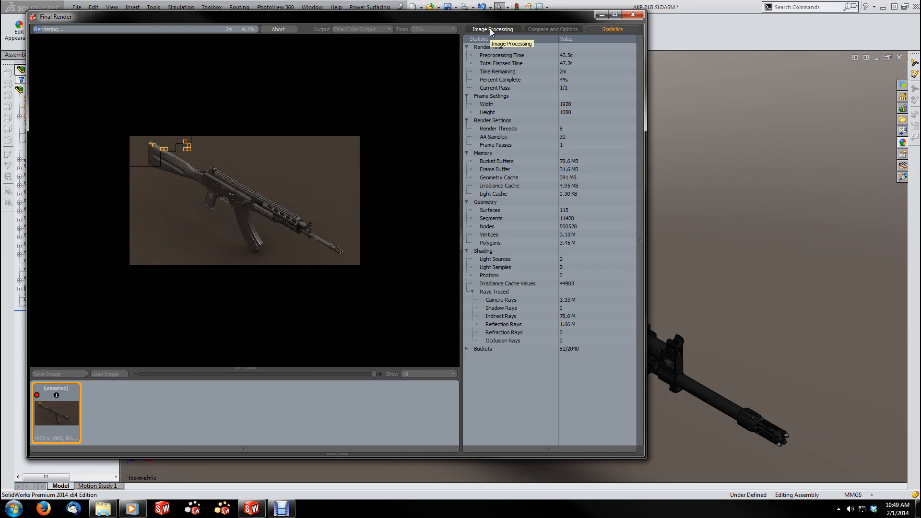
click(491, 29)
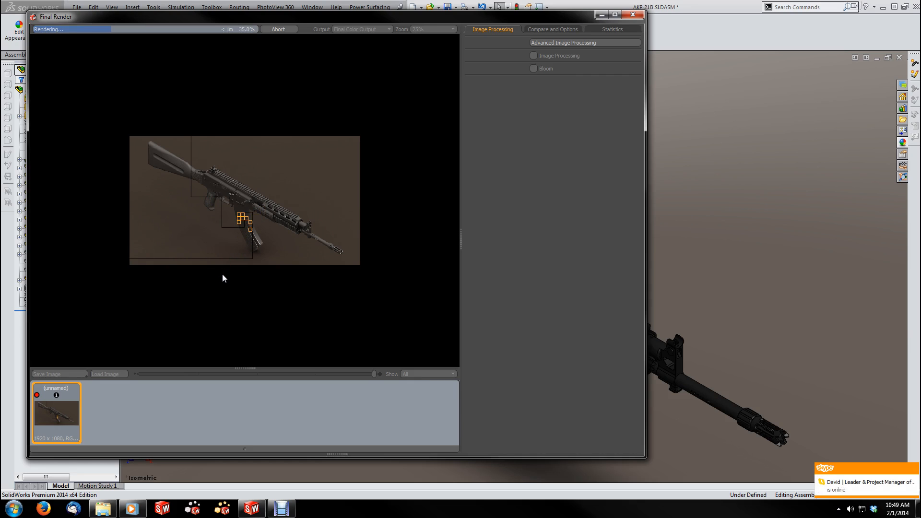
click(217, 252)
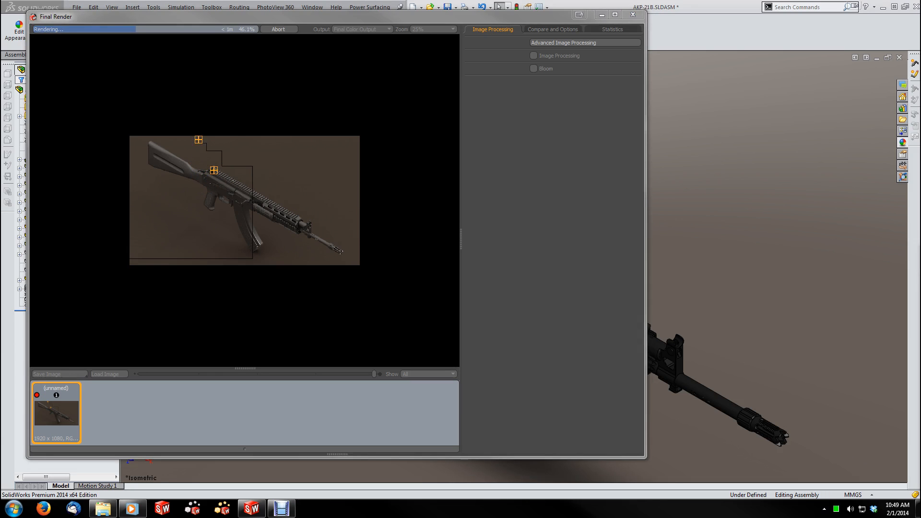
- Bring Windows Task Manager beside the render, examine the CPU and memory load, and close it
drag(920, 250, 710, 66)
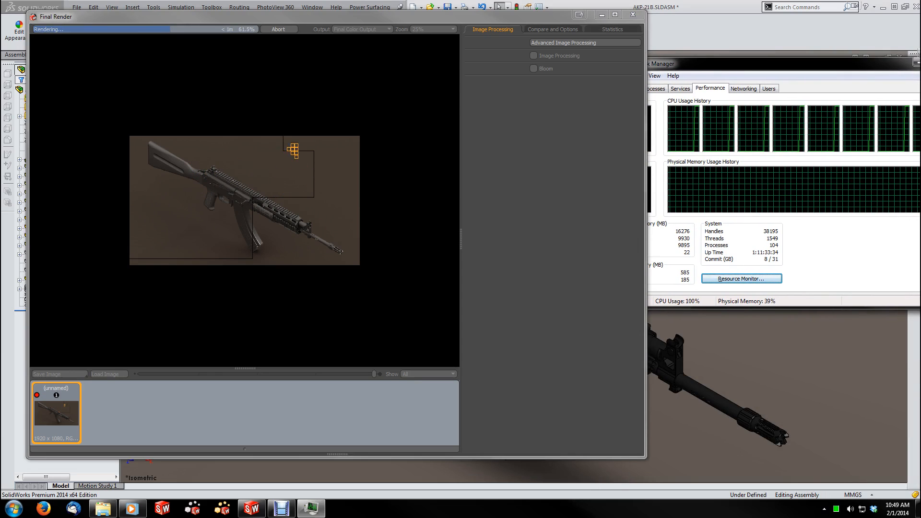
drag(920, 129, 824, 129)
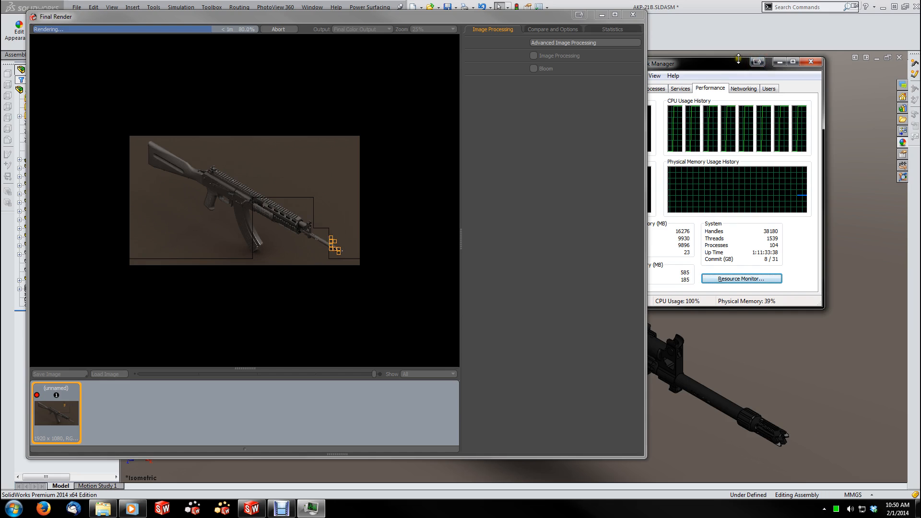
drag(767, 65, 833, 14)
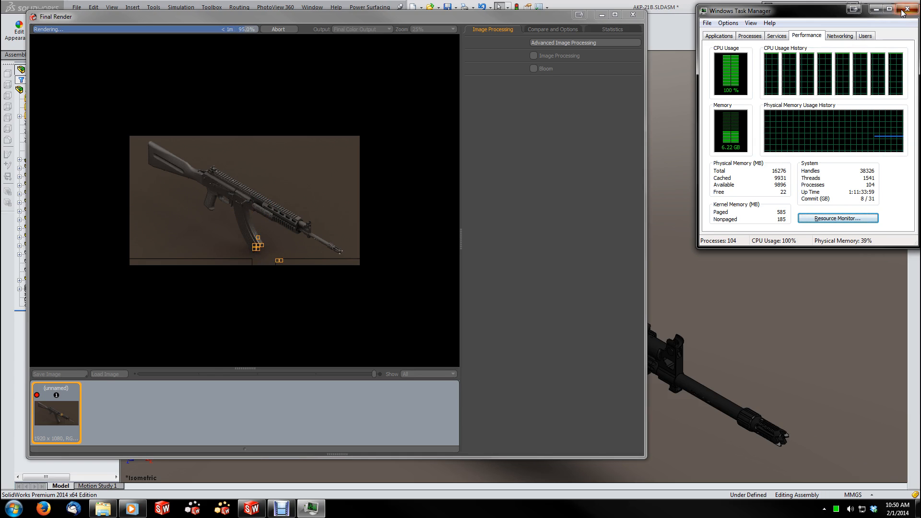
click(904, 11)
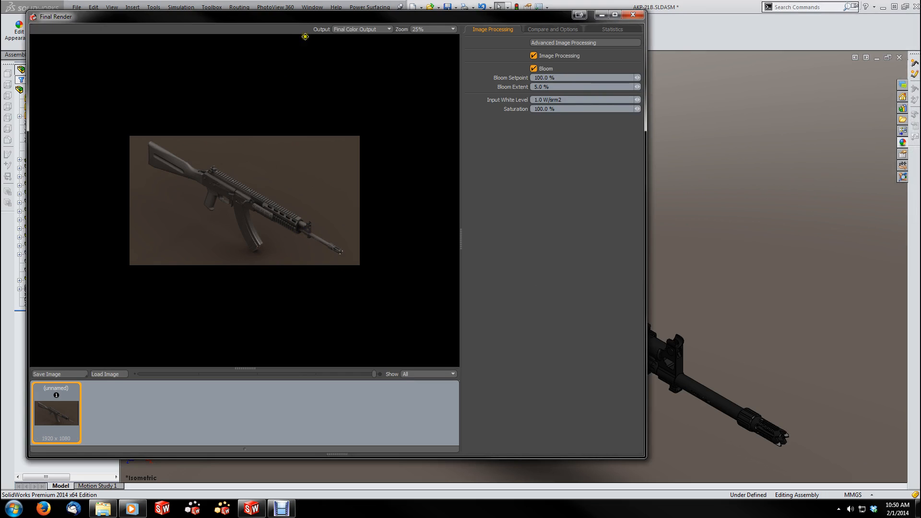
- Review the finished render's statistics and choose the AKP-21 folder under My Pictures, CAD, Renders, AK on Backup (D:) for saving it
click(608, 30)
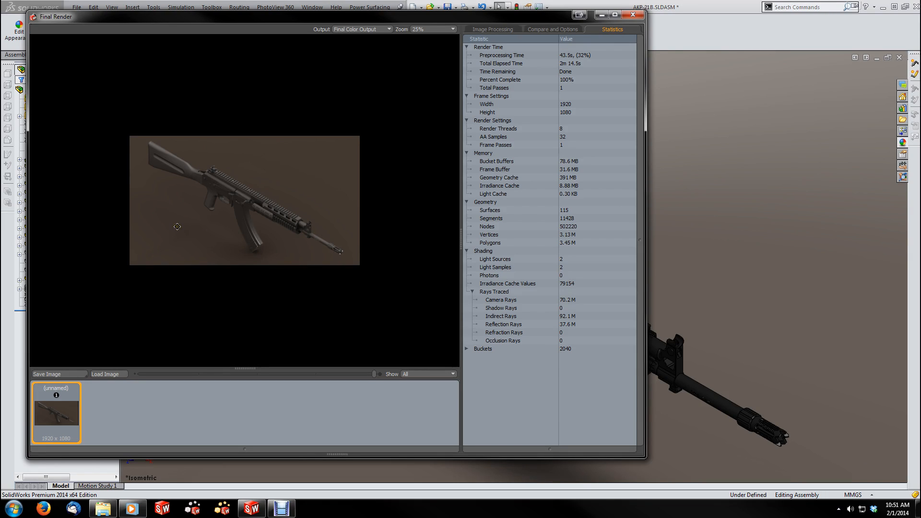
click(65, 373)
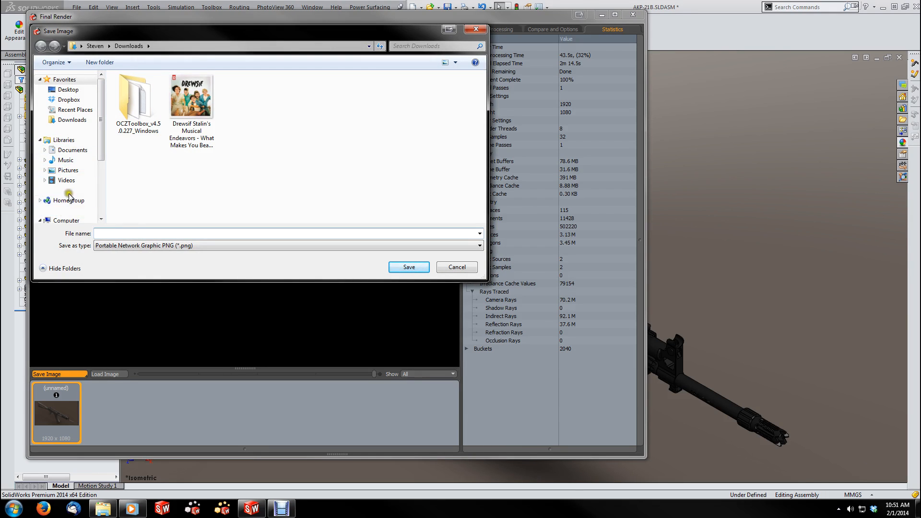
scroll(100, 136, down, 2)
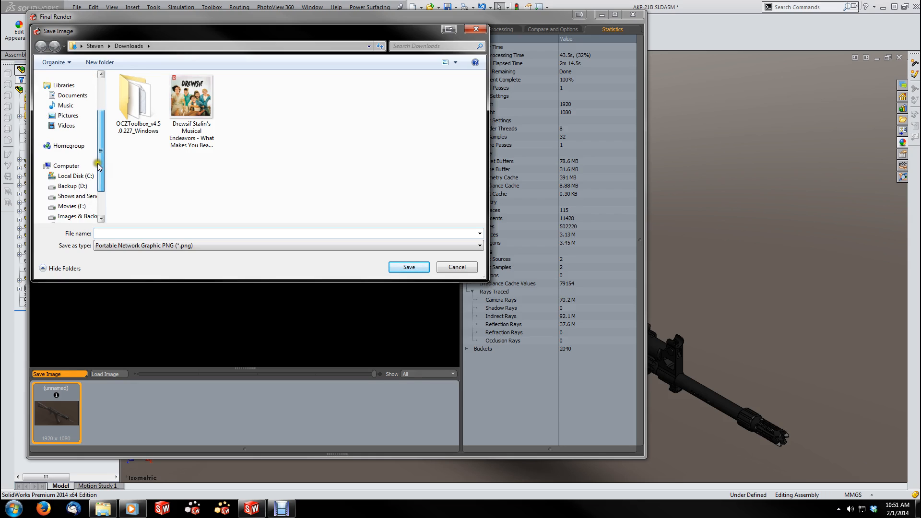
click(72, 186)
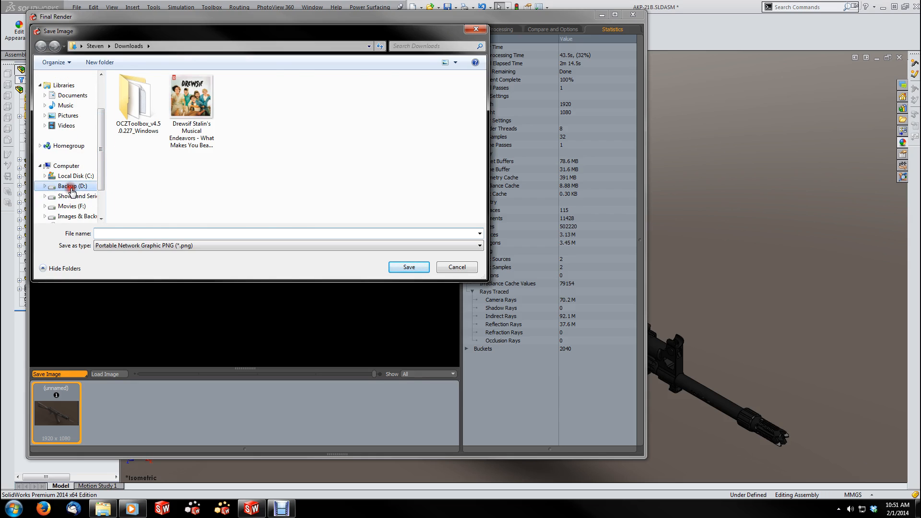
double_click(142, 186)
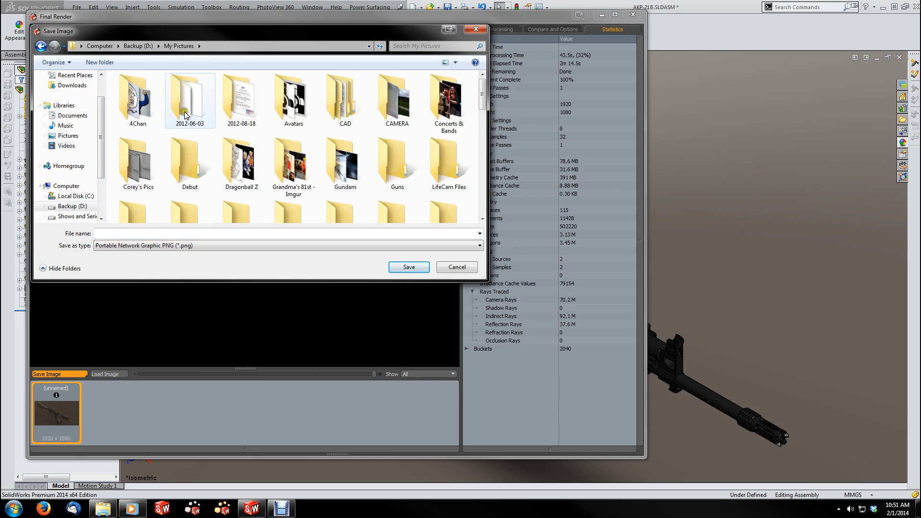
double_click(327, 97)
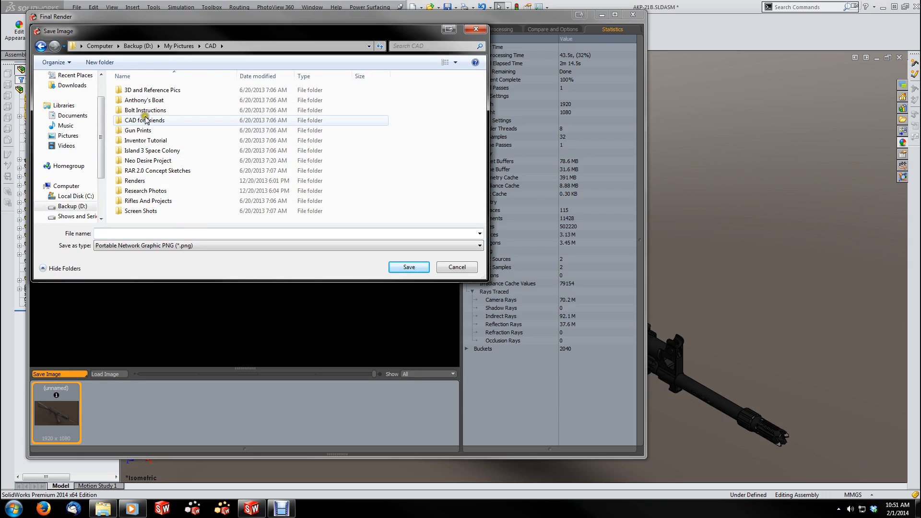
click(143, 181)
double_click(143, 181)
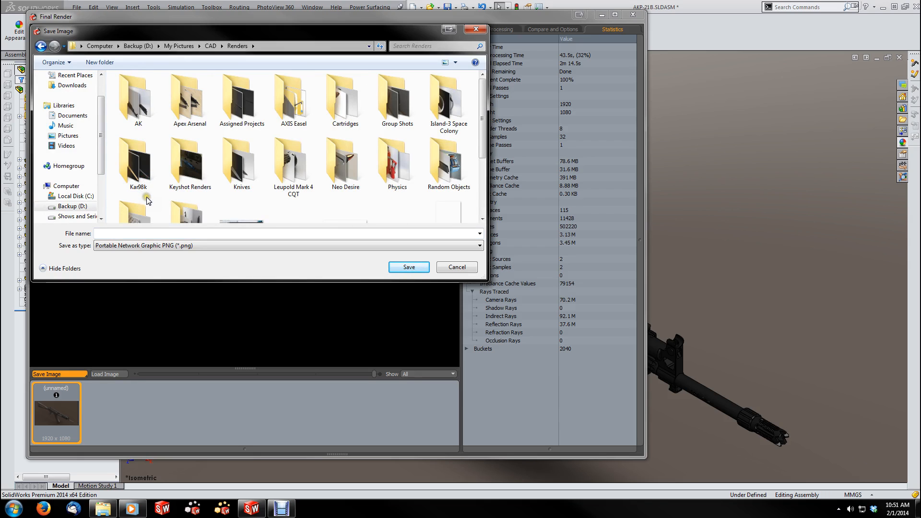
double_click(143, 112)
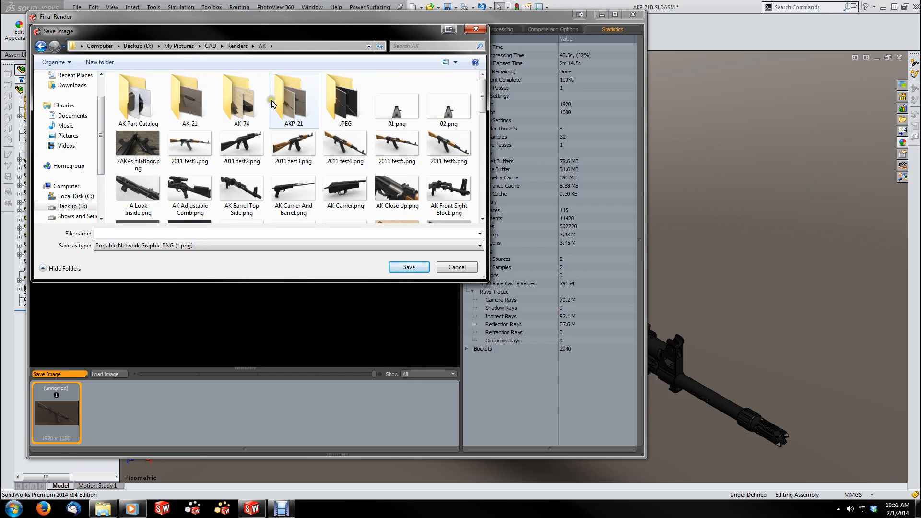
double_click(298, 98)
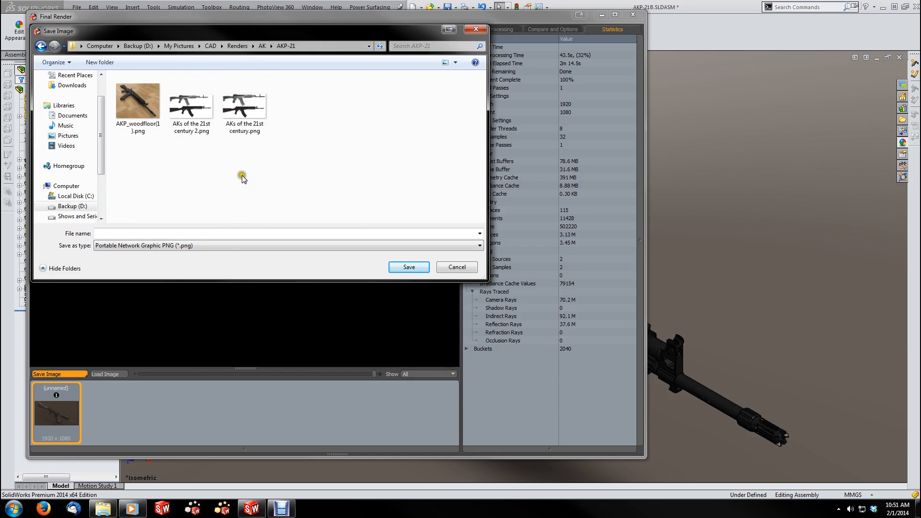
- Save the render as a PNG image named Render Tutorial 1
click(174, 234)
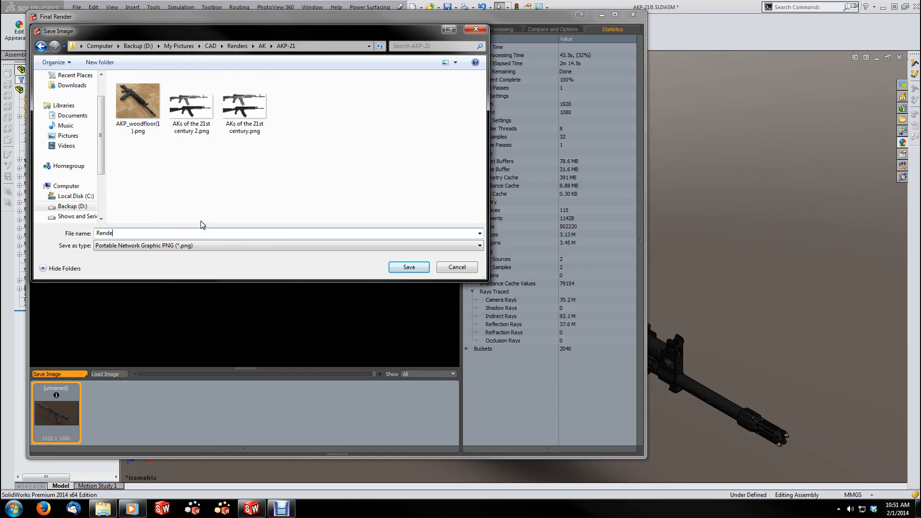
text(Render Tutorial 1)
click(398, 266)
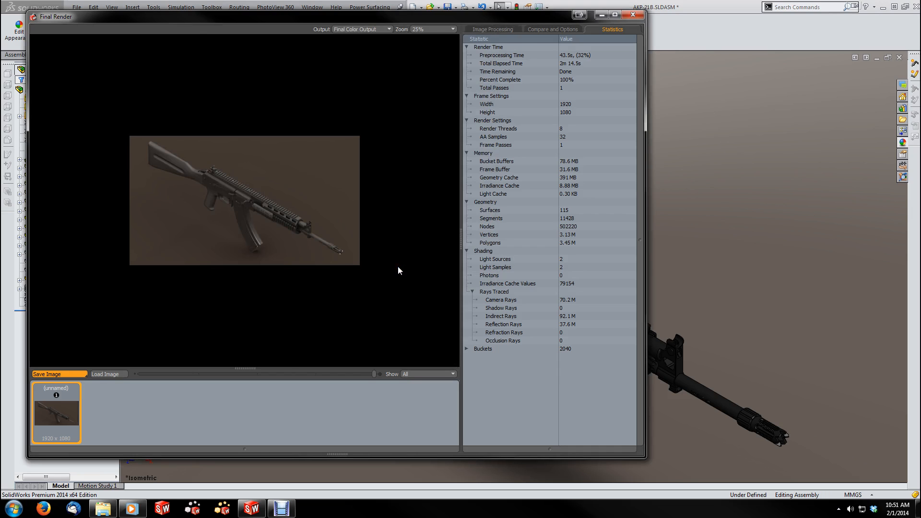
- Switch to Windows Explorer, close the final render window, and open the AKP-21 folder under My Pictures, CAD, Renders, AK on Backup (D:)
click(105, 516)
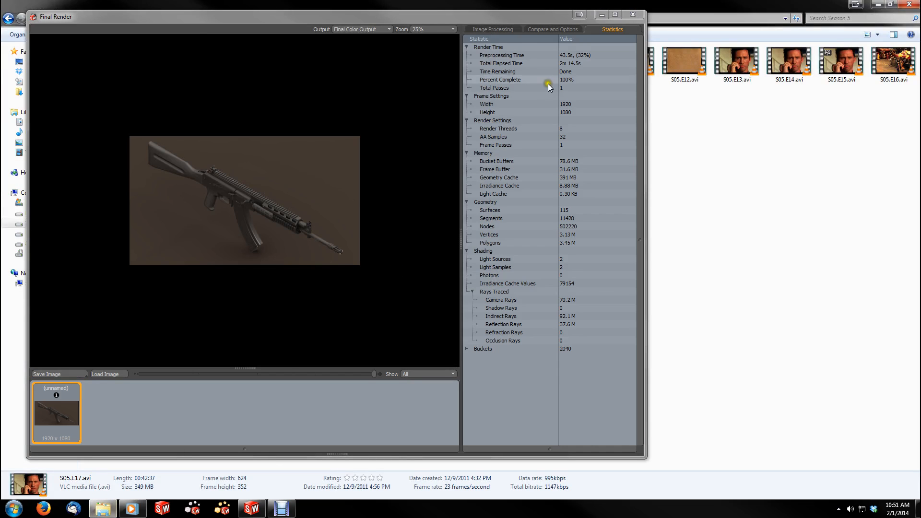
click(633, 16)
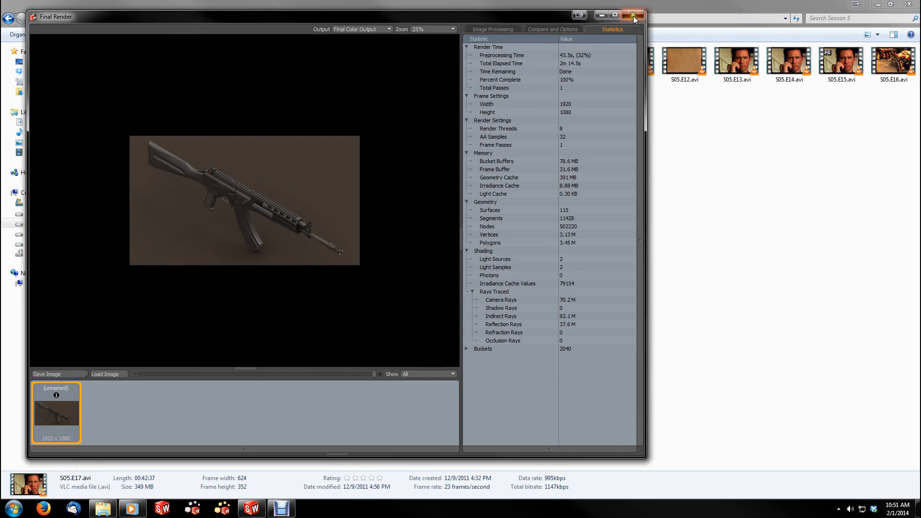
click(42, 215)
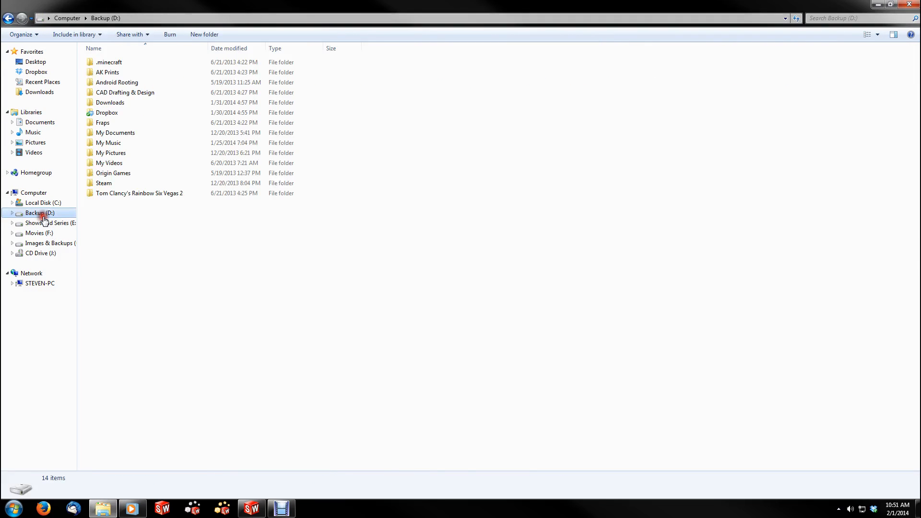
double_click(117, 154)
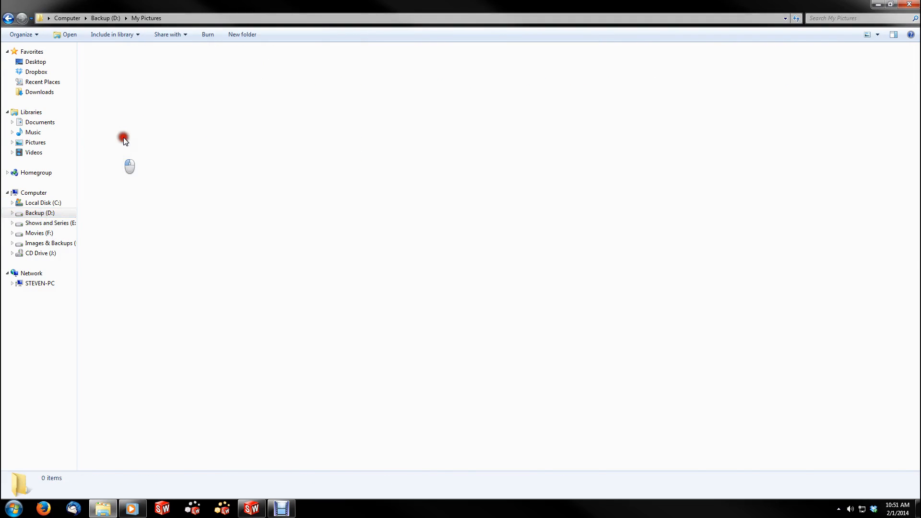
double_click(320, 76)
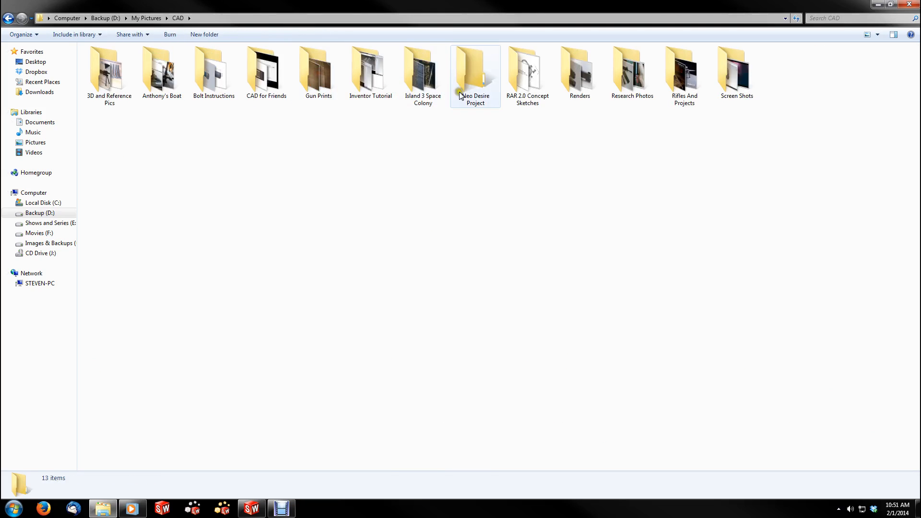
double_click(560, 76)
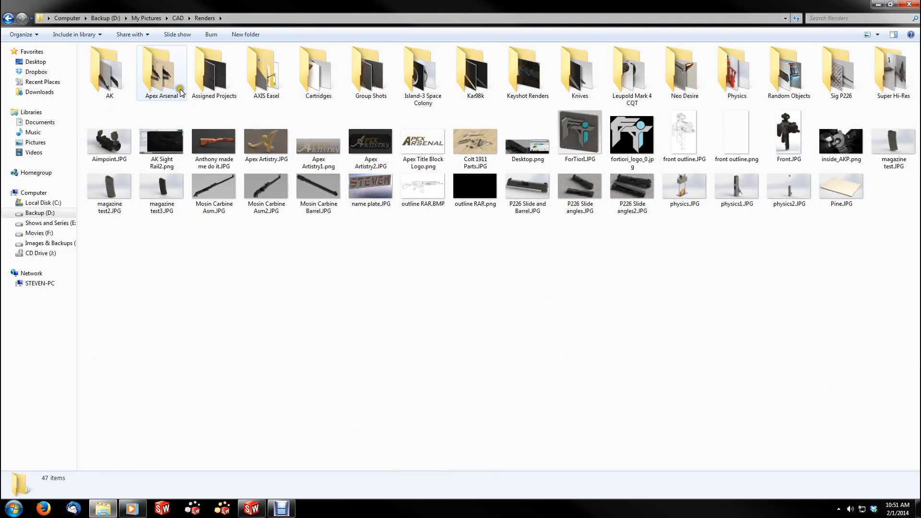
double_click(121, 84)
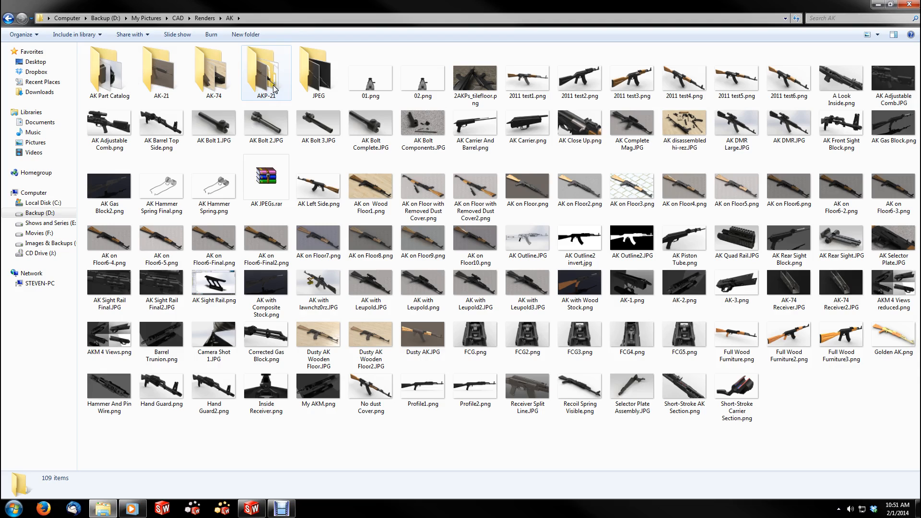
double_click(273, 87)
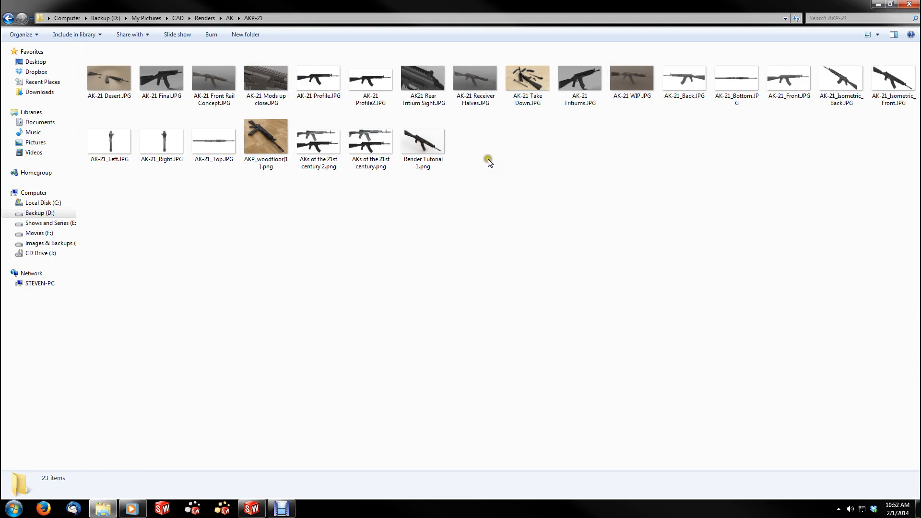
- View the saved Render Tutorial 1.png in Windows Photo Viewer at actual size and fitted to the window, and close it
double_click(423, 150)
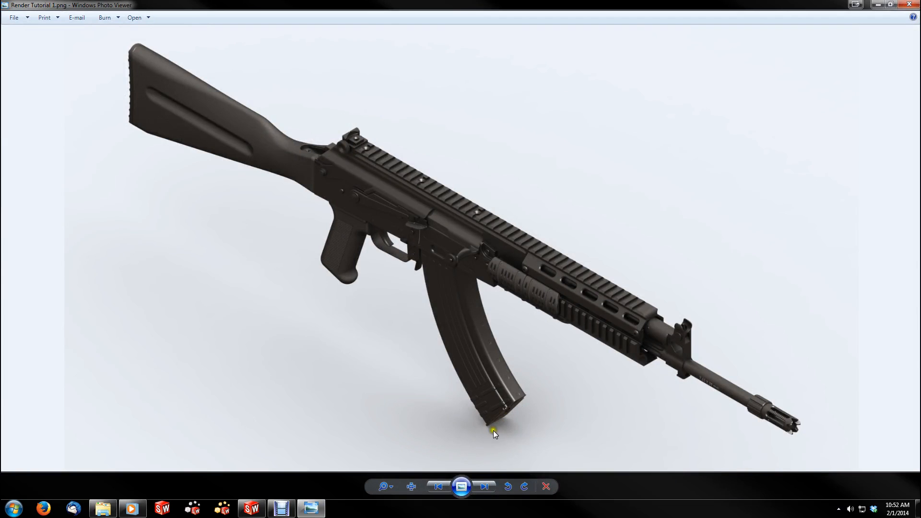
click(415, 487)
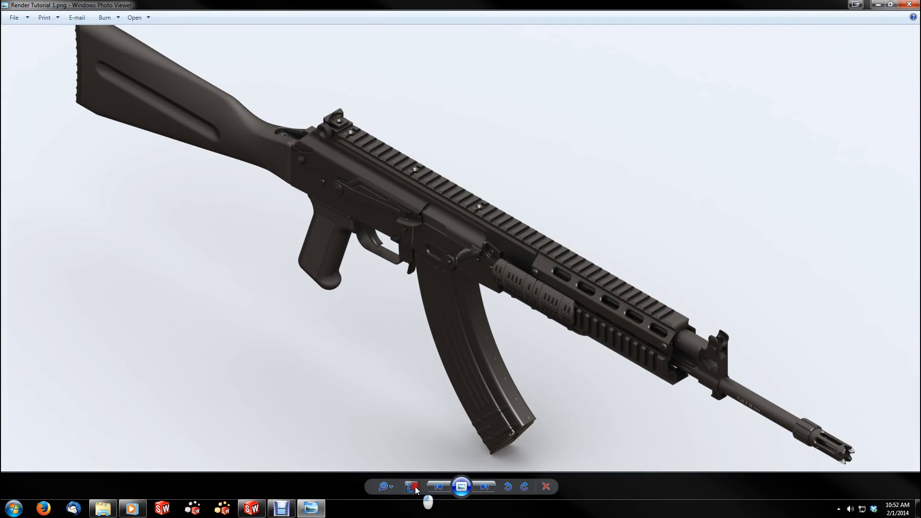
click(416, 487)
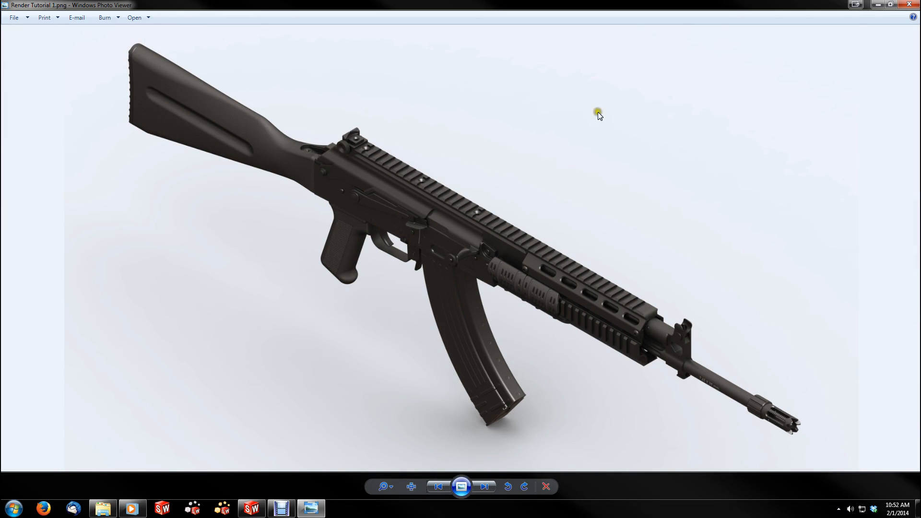
click(913, 17)
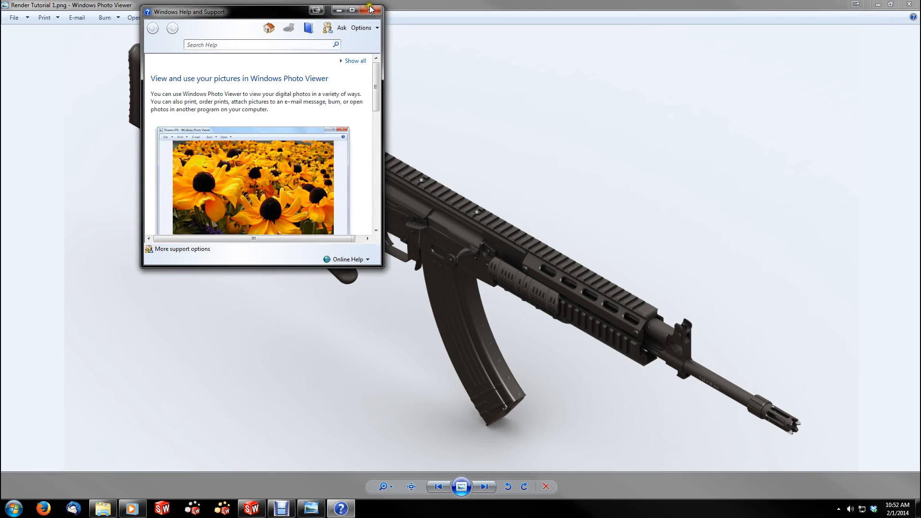
click(369, 10)
click(907, 4)
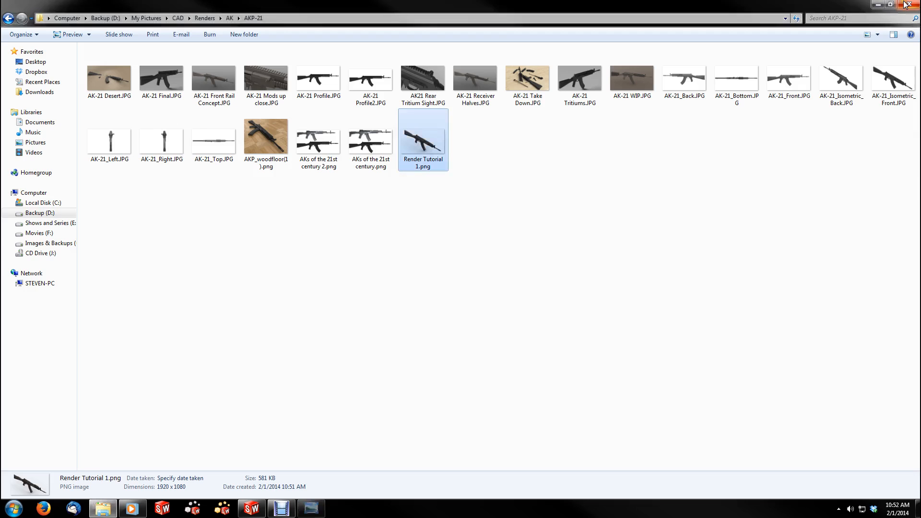
- Go back up to the Renders folder, enter Apex Arsenal, and open the Table Test.JPG render
click(639, 179)
key(BackSpace)
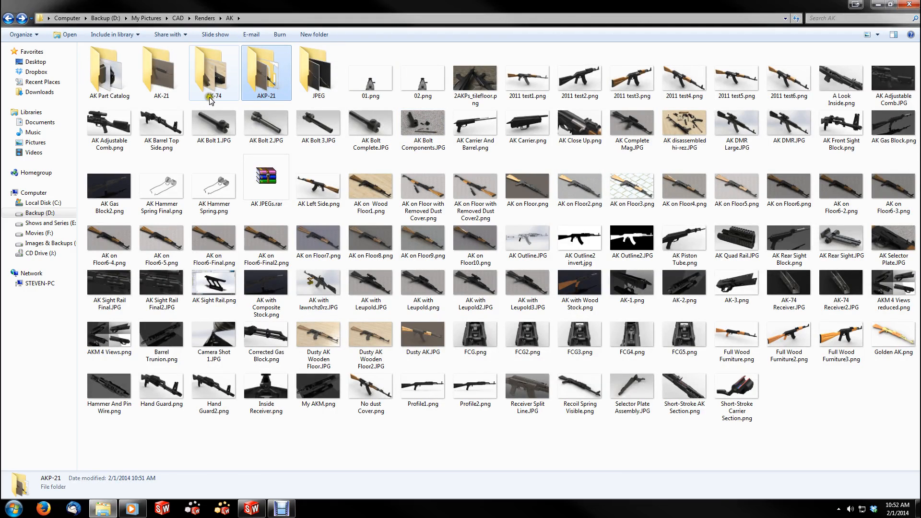
key(BackSpace)
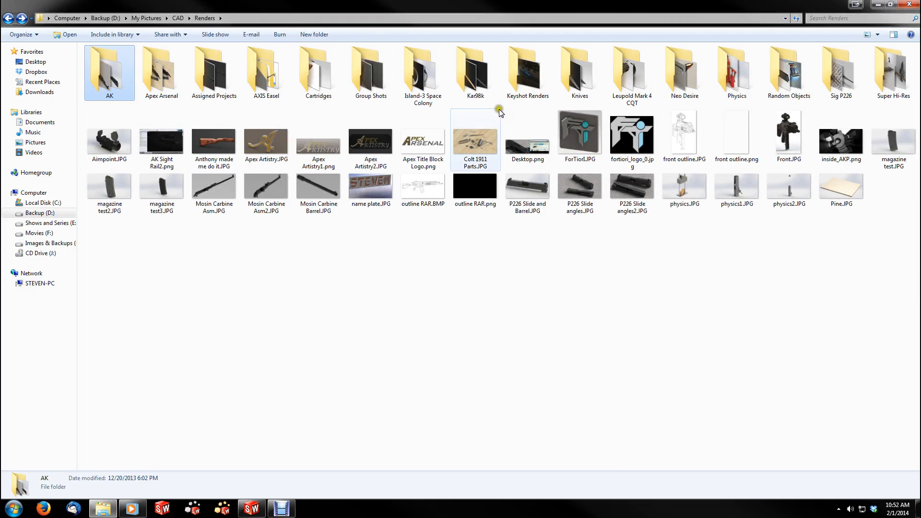
double_click(147, 72)
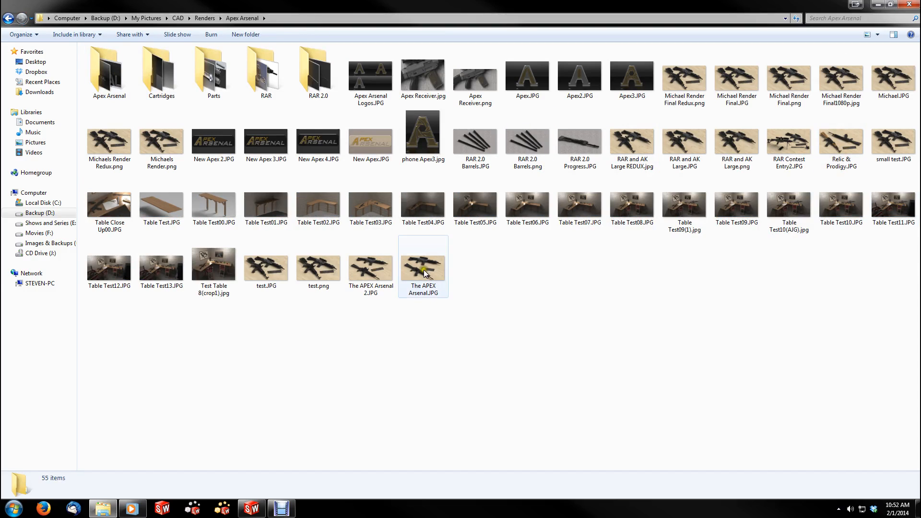
mouse_move(257, 210)
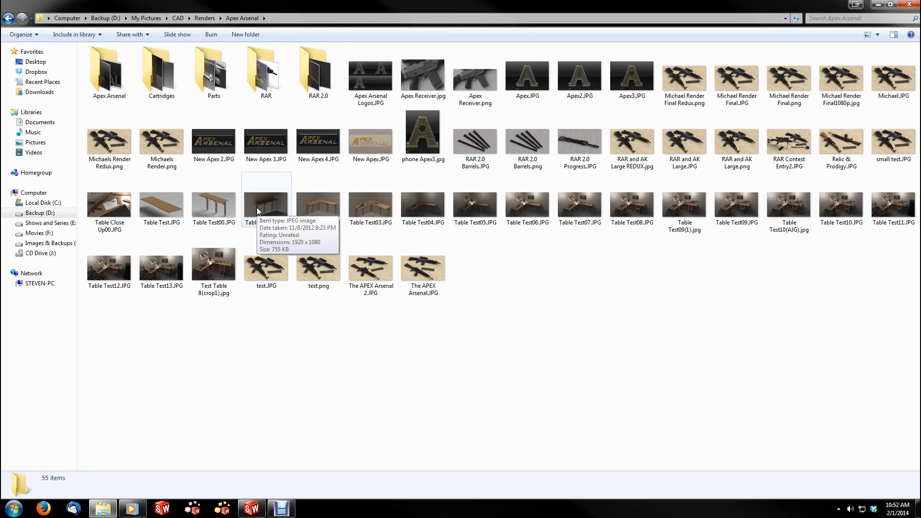
double_click(166, 202)
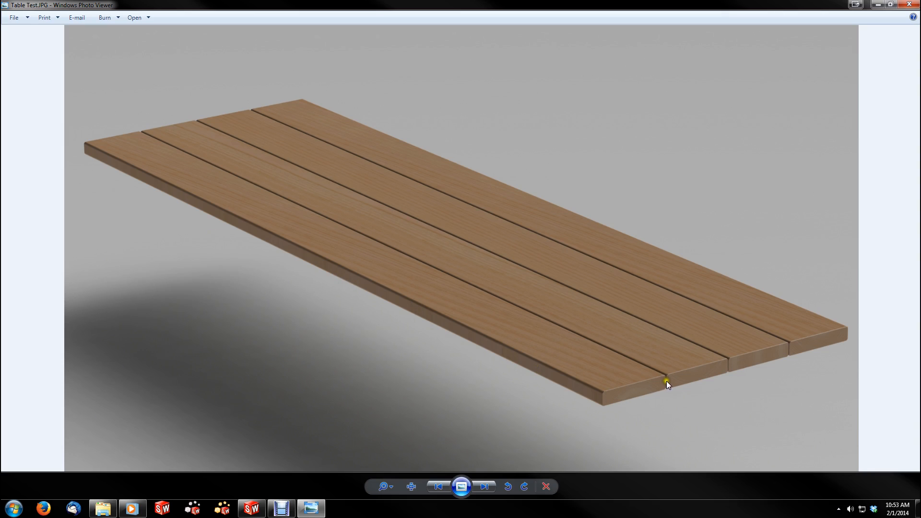
- Step through the workbench renders from Table Test00 to Table Test05, examining how the table, walls and lighting are built up
click(487, 483)
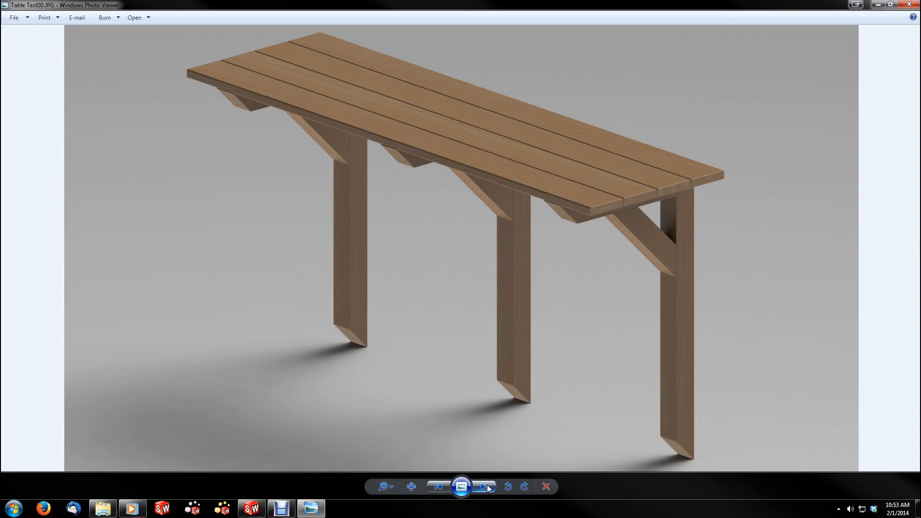
click(488, 484)
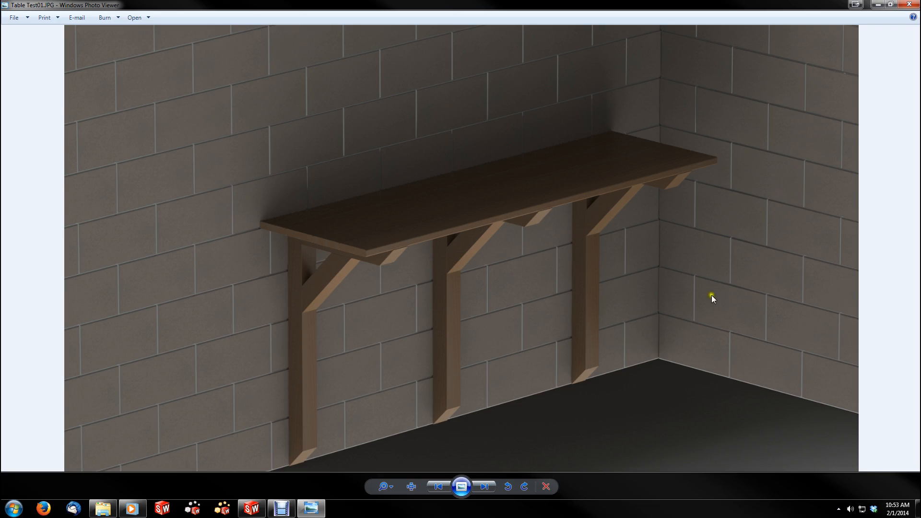
click(486, 486)
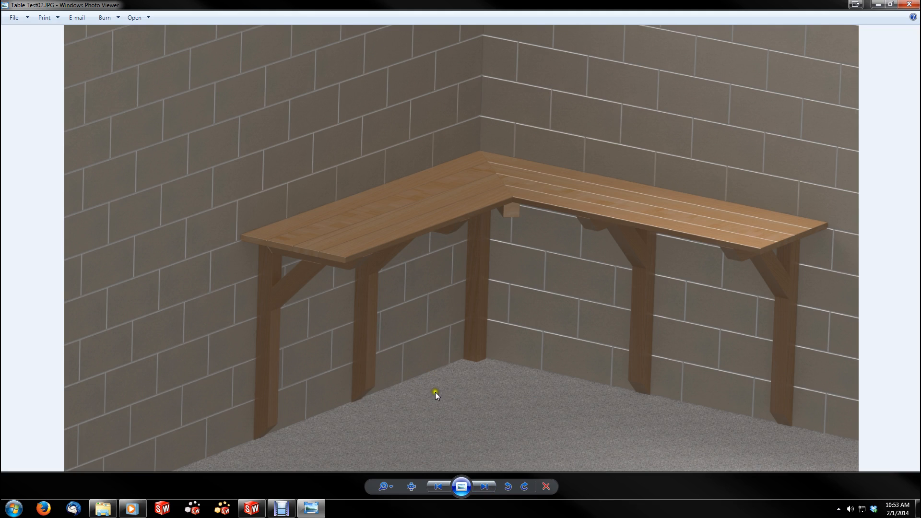
click(490, 488)
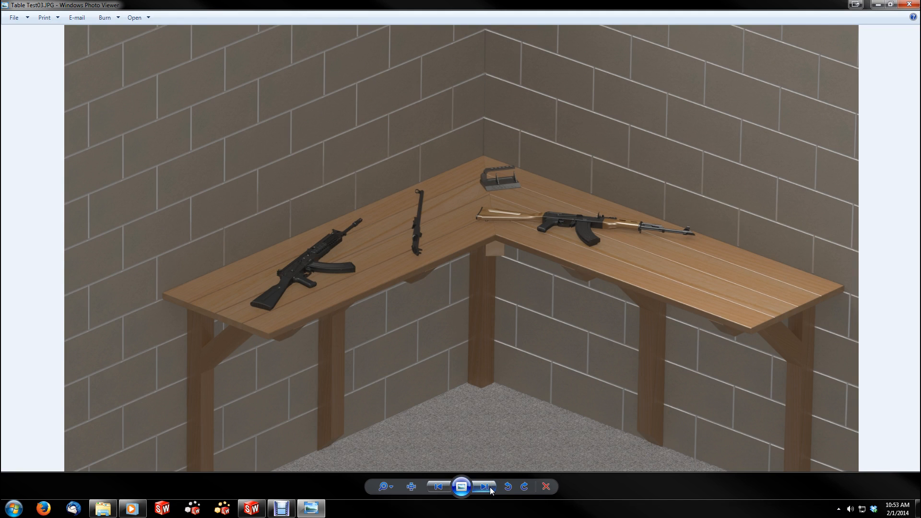
click(491, 488)
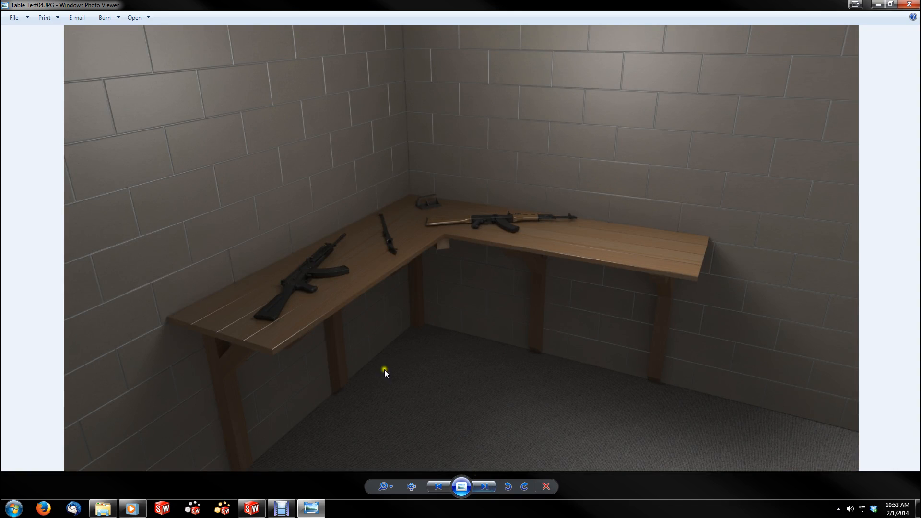
click(490, 488)
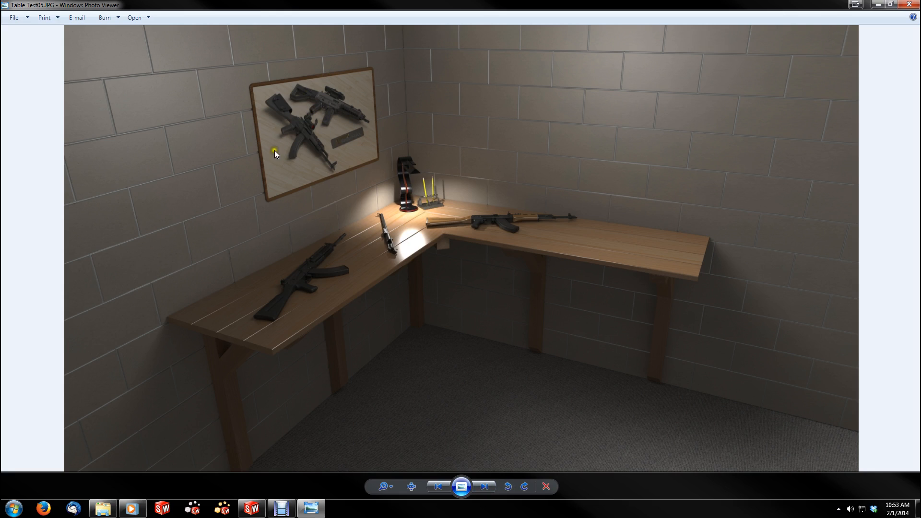
- Look through the renders Table Test06 to Table Test09(1), and return to Table Test07 to compare the added objects
click(485, 487)
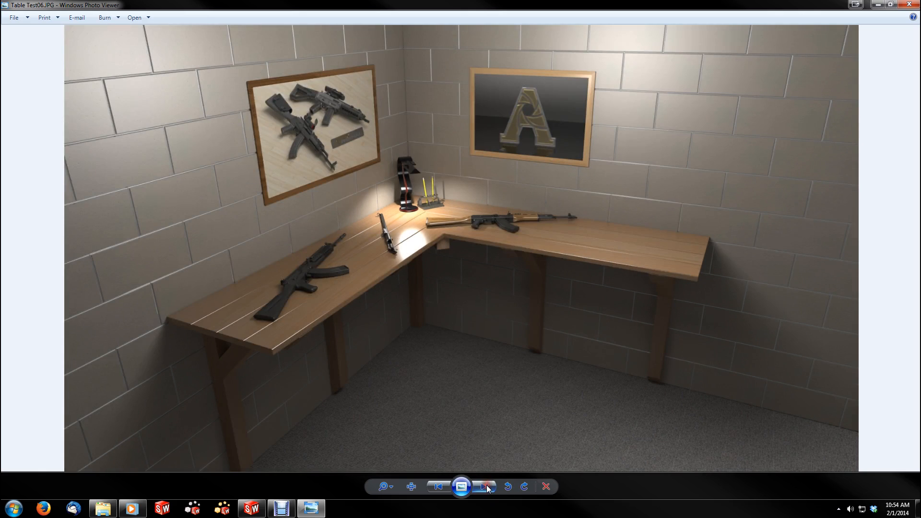
click(484, 487)
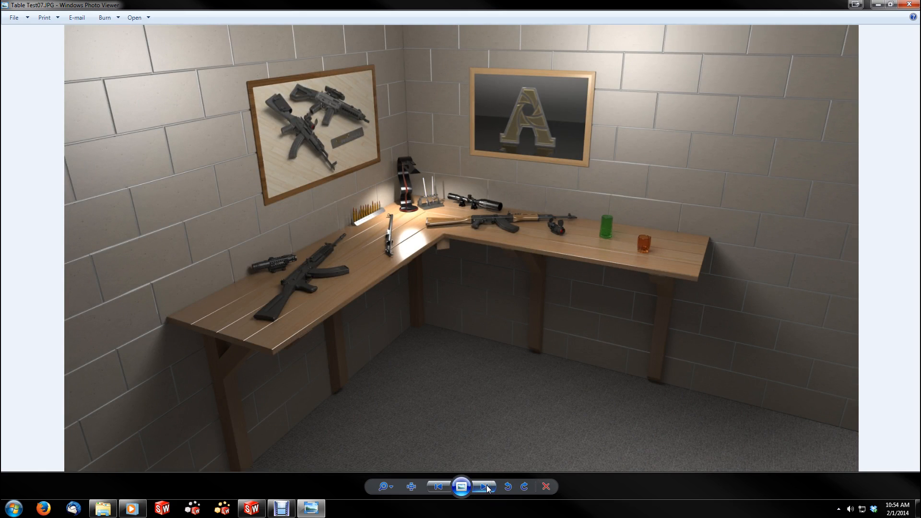
click(485, 487)
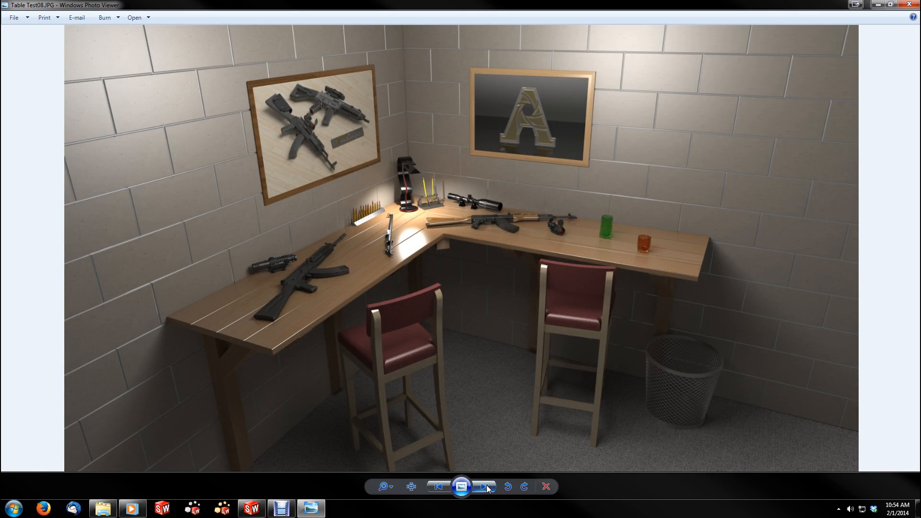
click(485, 487)
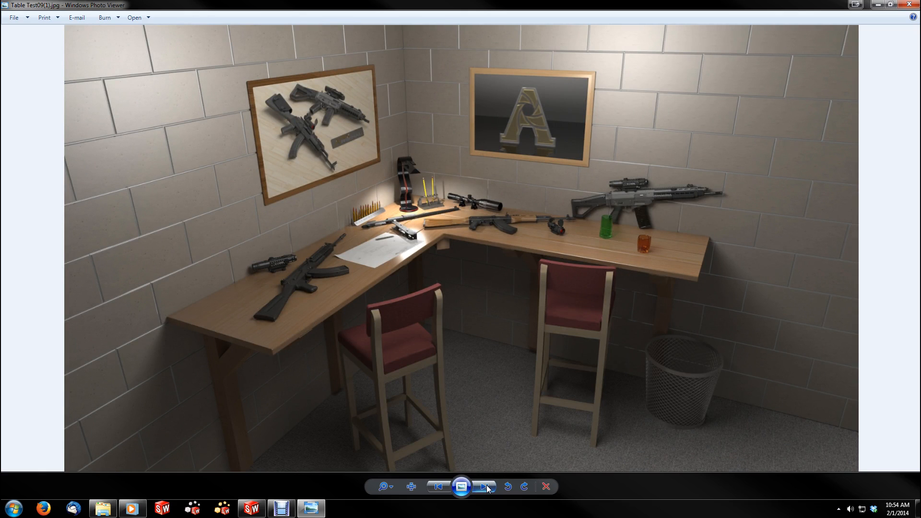
click(443, 489)
click(444, 485)
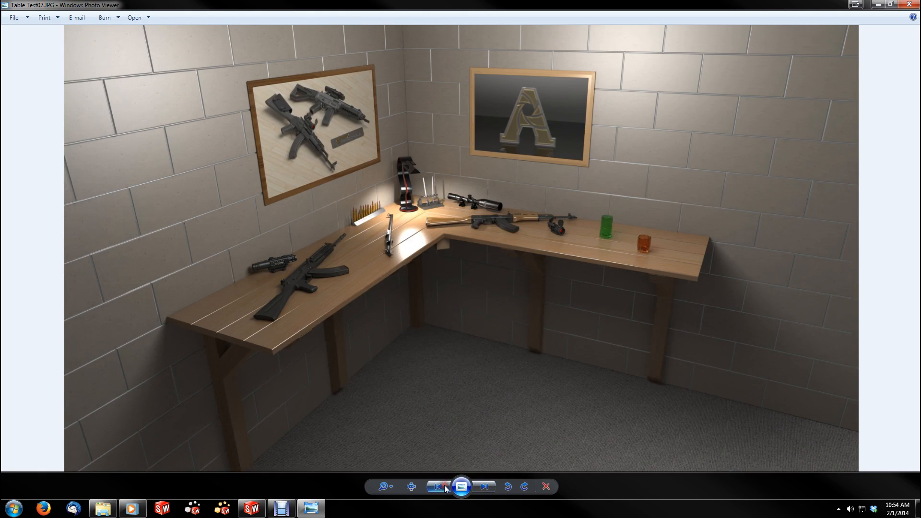
- Examine the progression of the workshop scene from Table Test08 through Table Test12
click(496, 488)
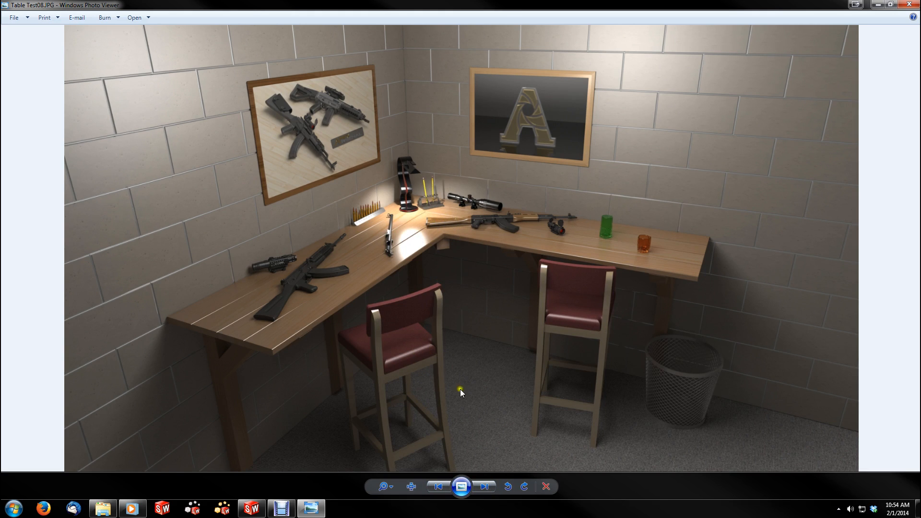
click(485, 489)
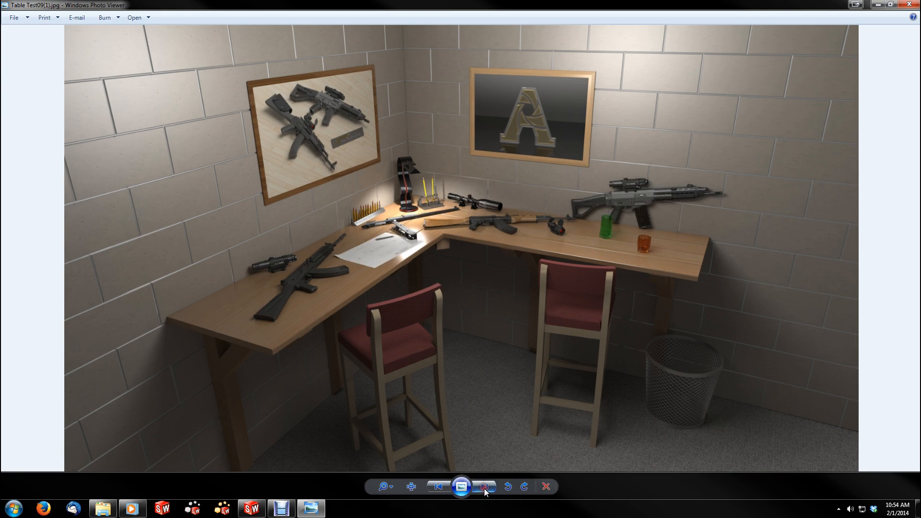
click(485, 489)
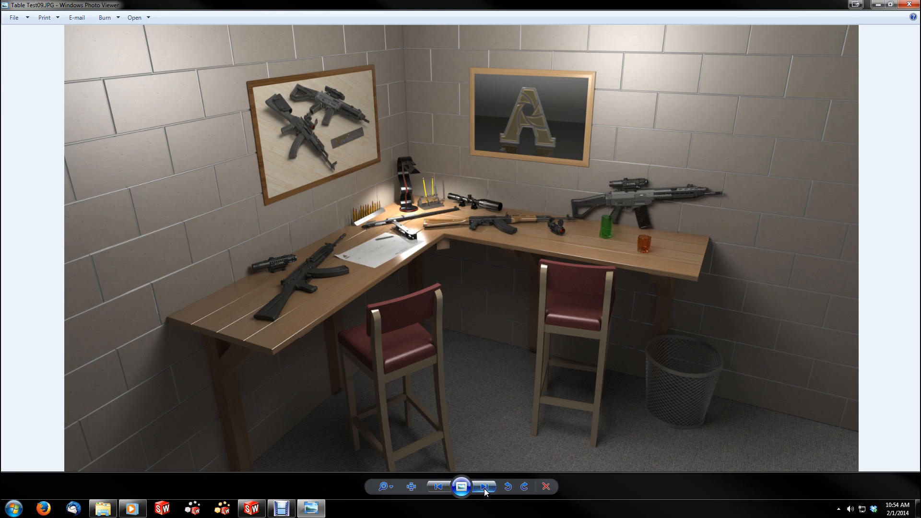
click(484, 489)
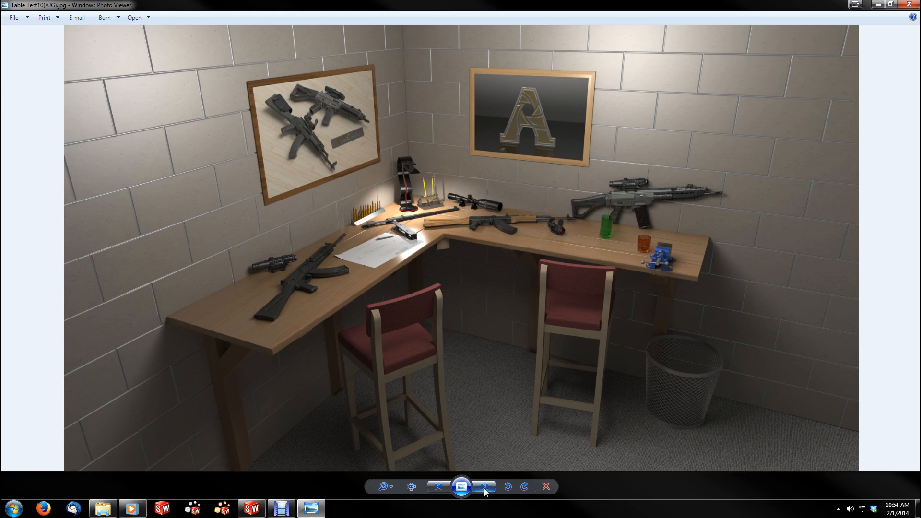
click(485, 489)
click(485, 488)
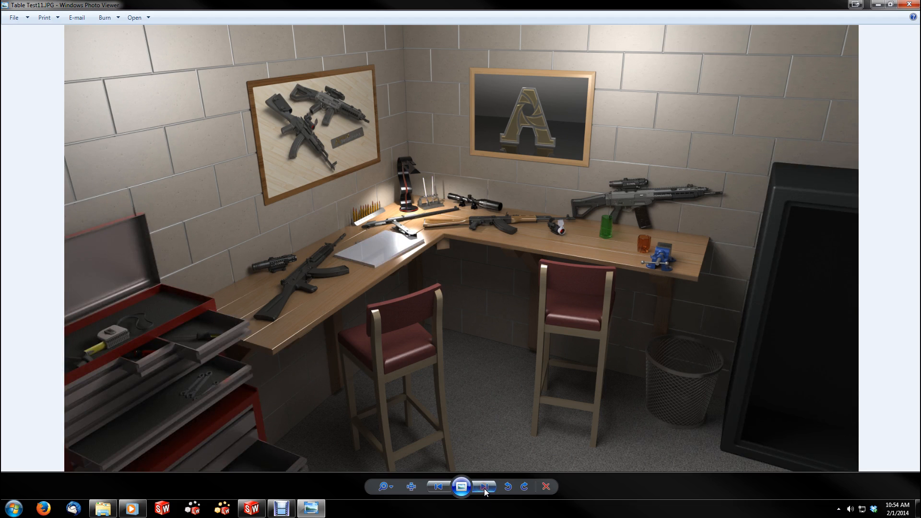
click(485, 489)
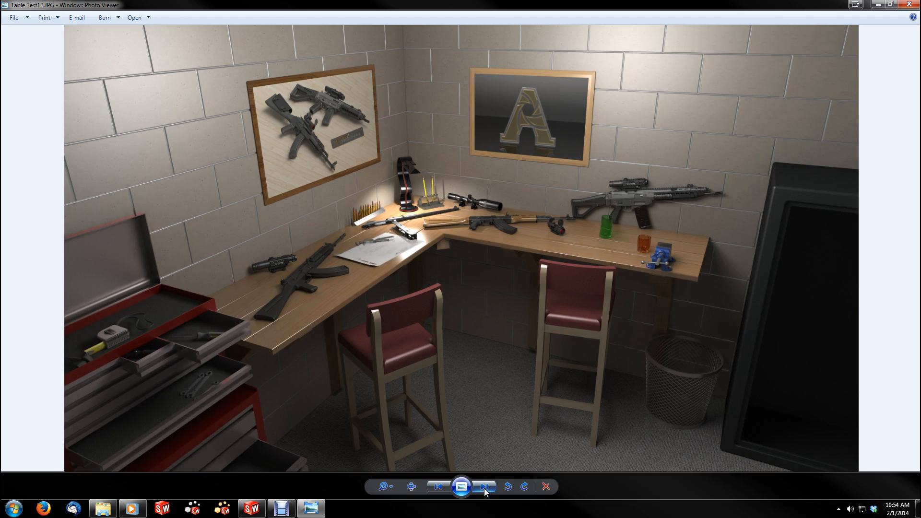
- Look through the remaining renders after Table Test12, including Test Table 8(crop1) and test.JPG, and close the viewer
click(485, 488)
click(485, 489)
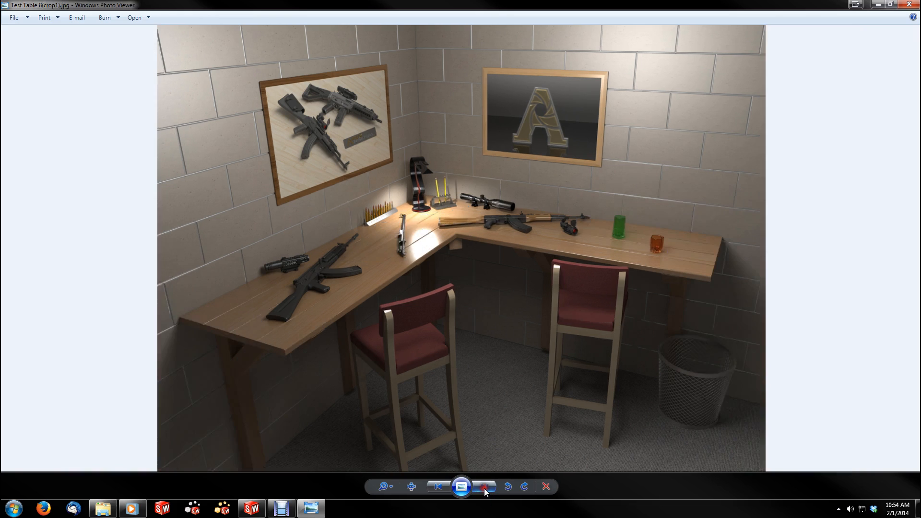
click(484, 488)
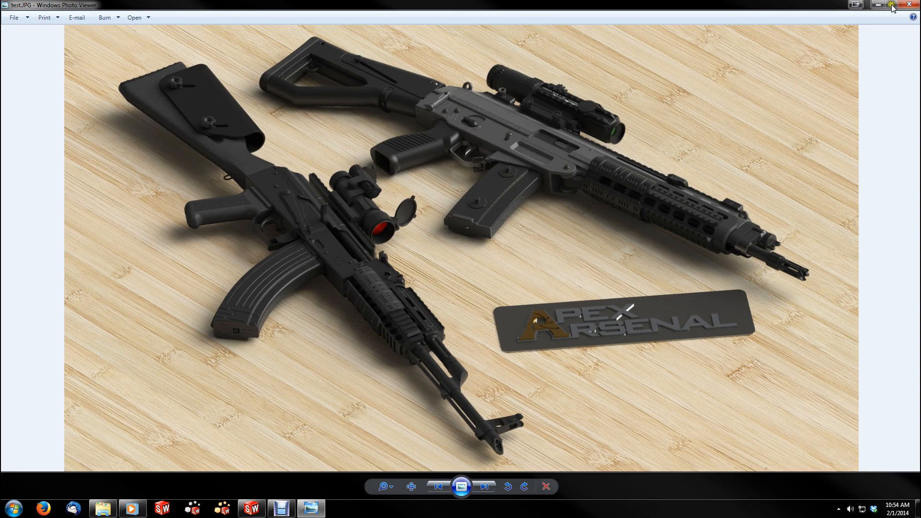
click(909, 5)
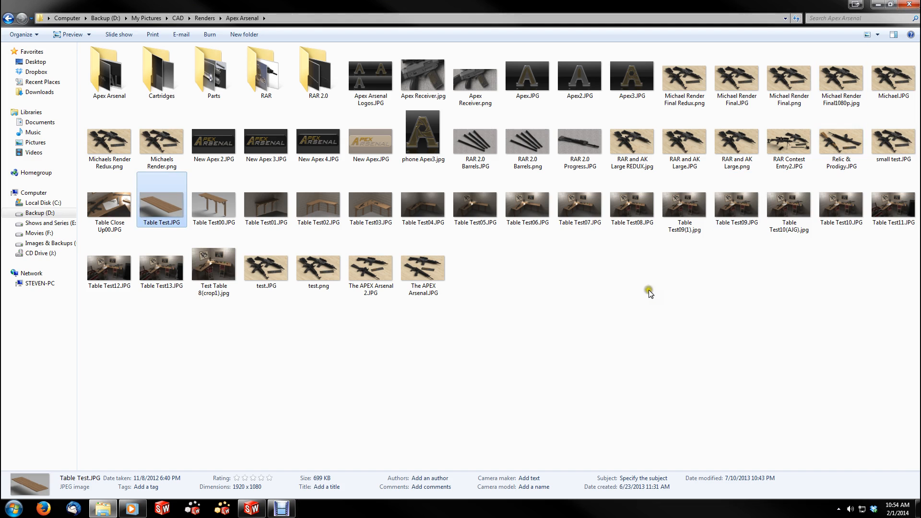
- Switch back to SolidWorks and close the AKP-21B assembly without saving its changes
click(250, 510)
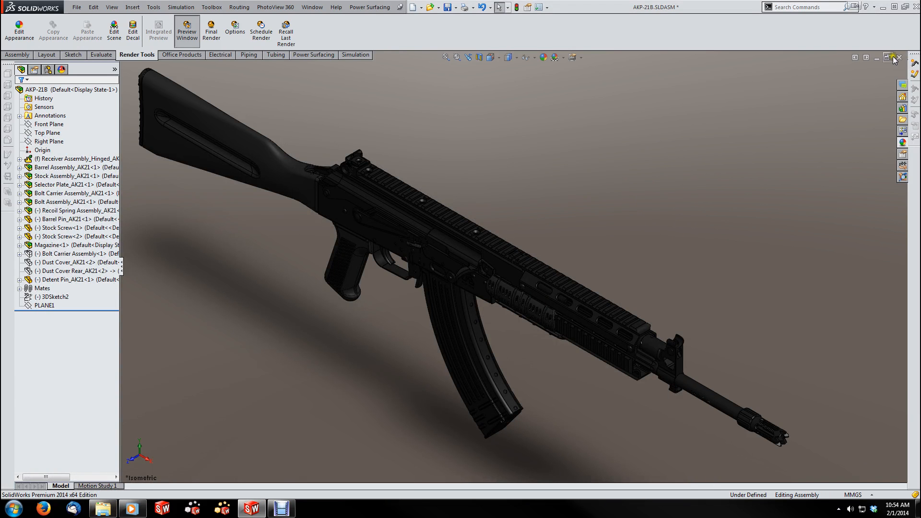
click(899, 58)
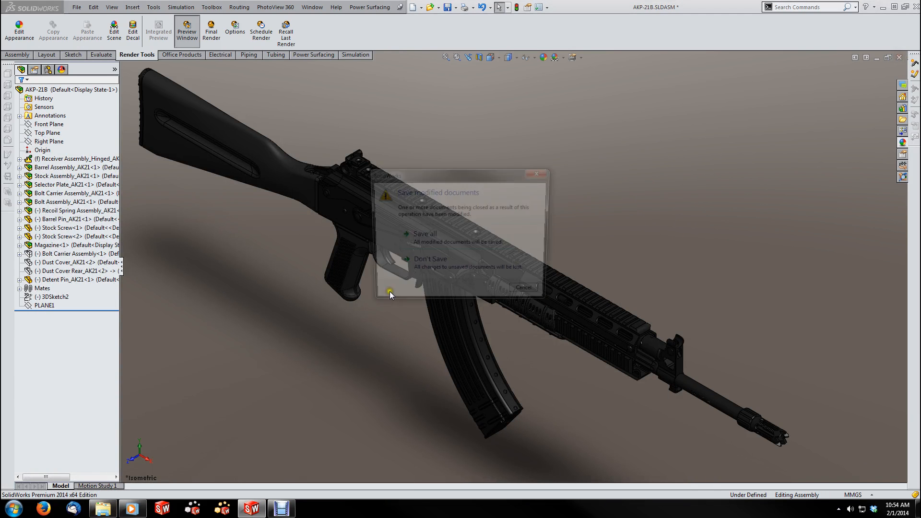
click(446, 267)
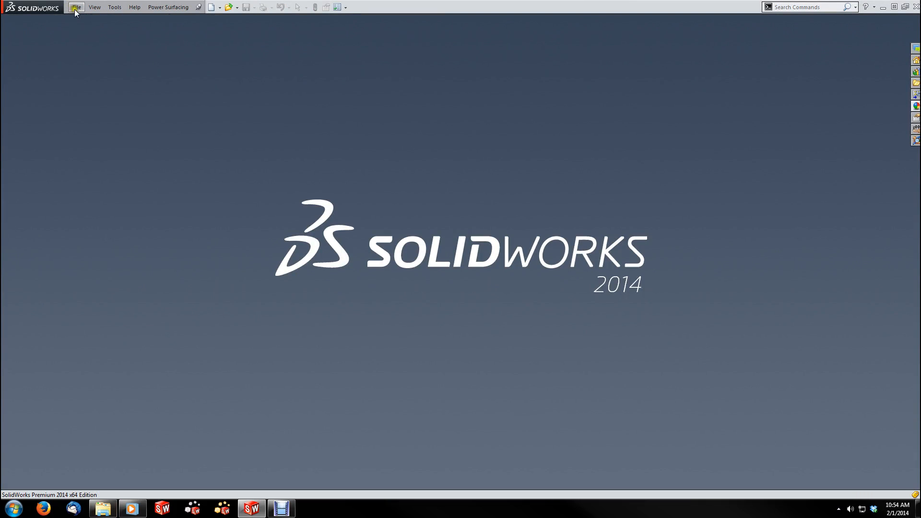
- Start opening a document and search the Apex Arsenal subfolder of SW 2012 Files in the CAD directory for the scene
click(75, 7)
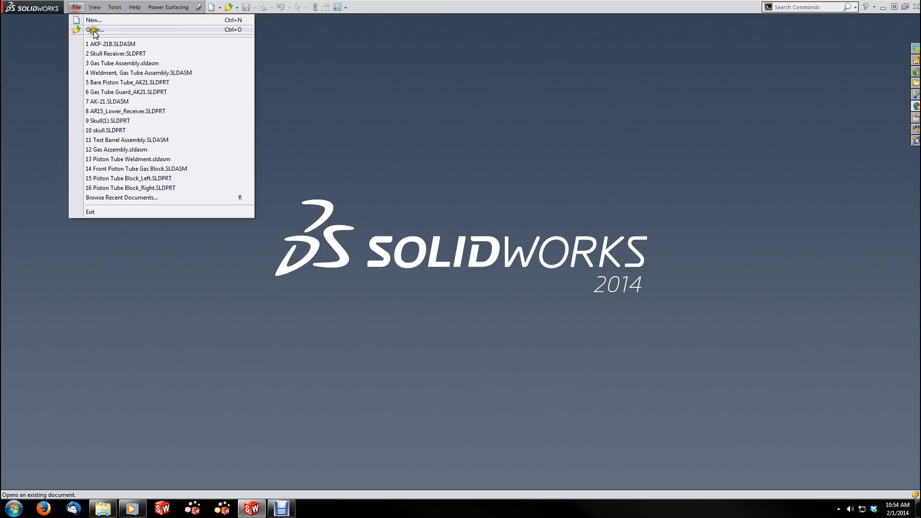
click(95, 31)
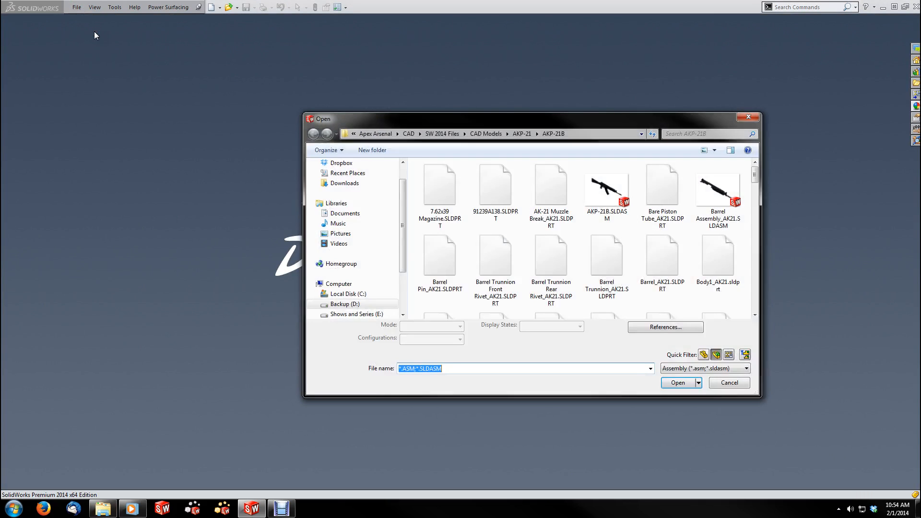
click(484, 134)
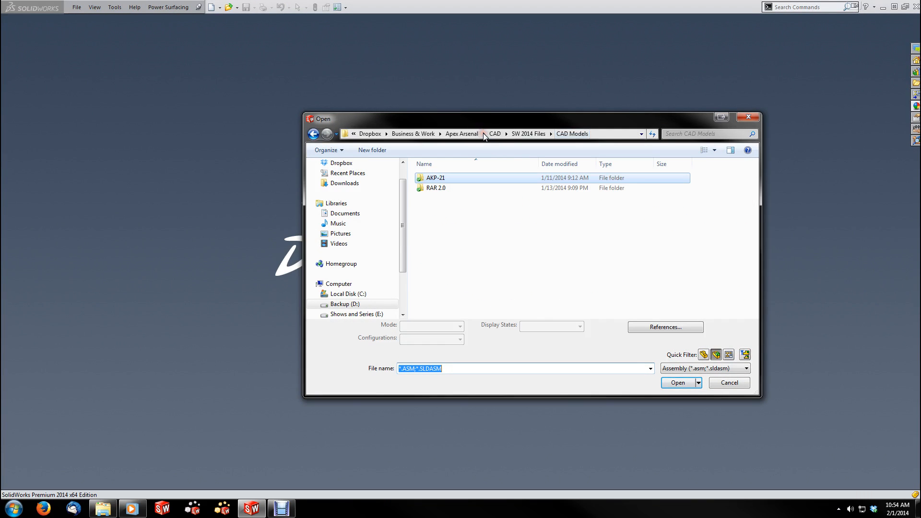
click(495, 135)
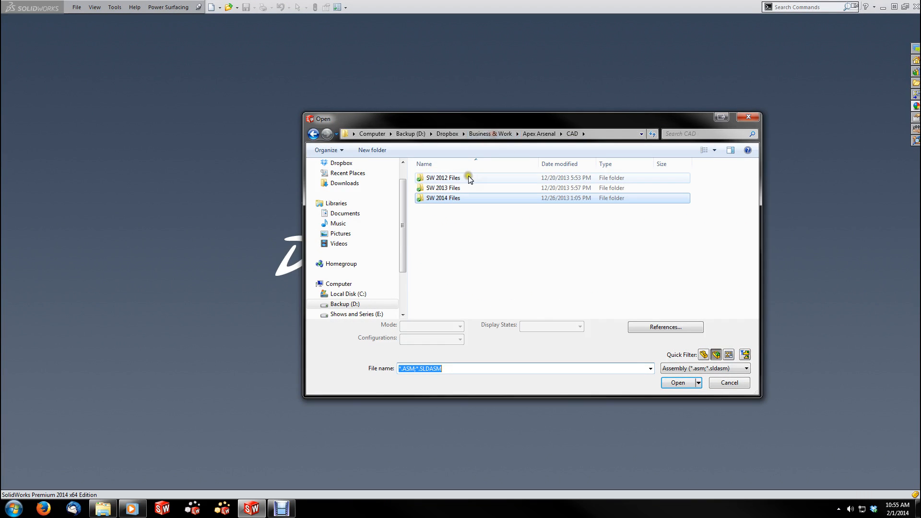
double_click(458, 181)
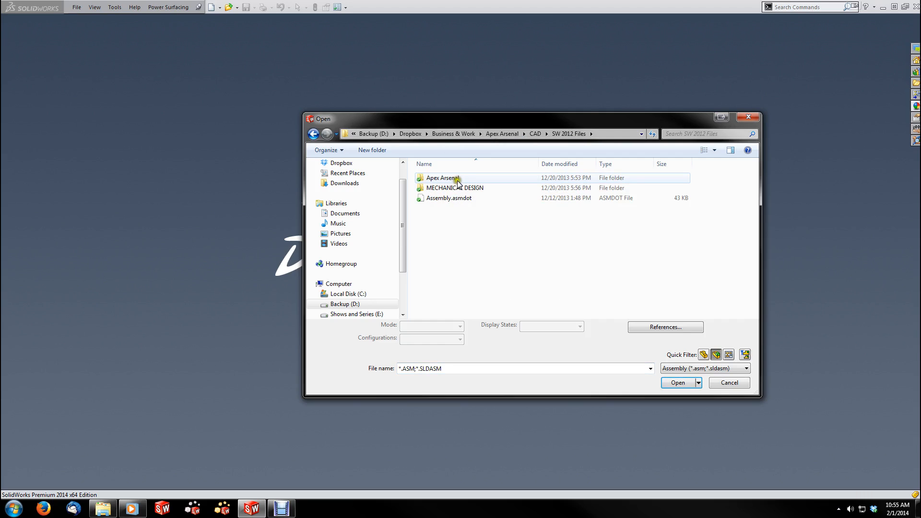
double_click(456, 179)
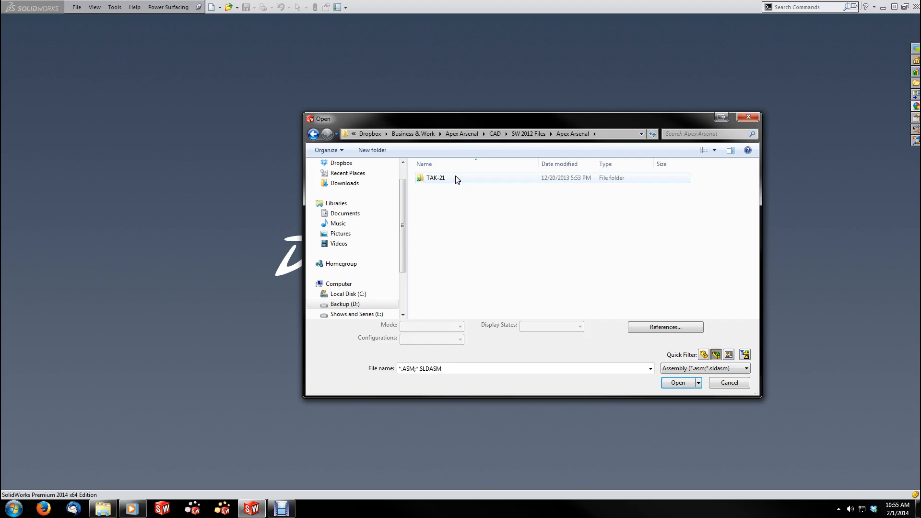
key(alt+Left)
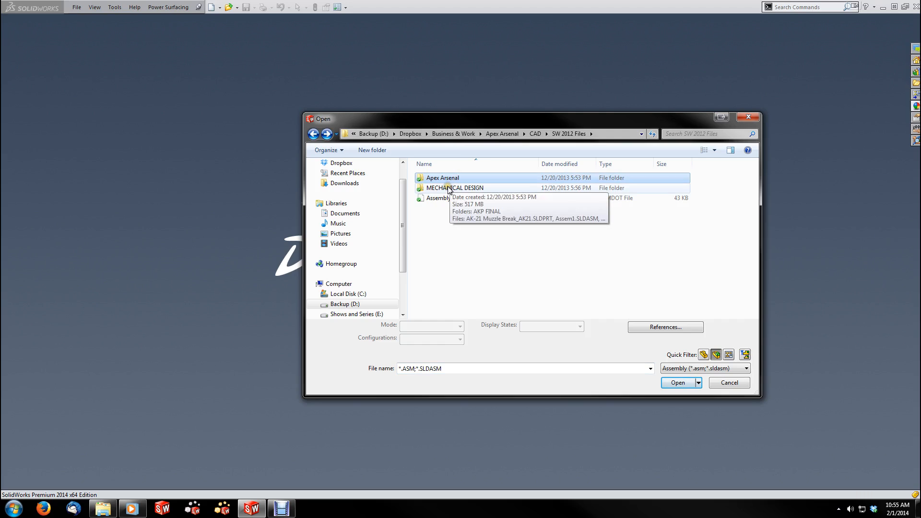
key(alt+Left)
- Check the Render Scene folder inside SW 2013 Files, showing its assemblies as large thumbnails
double_click(446, 188)
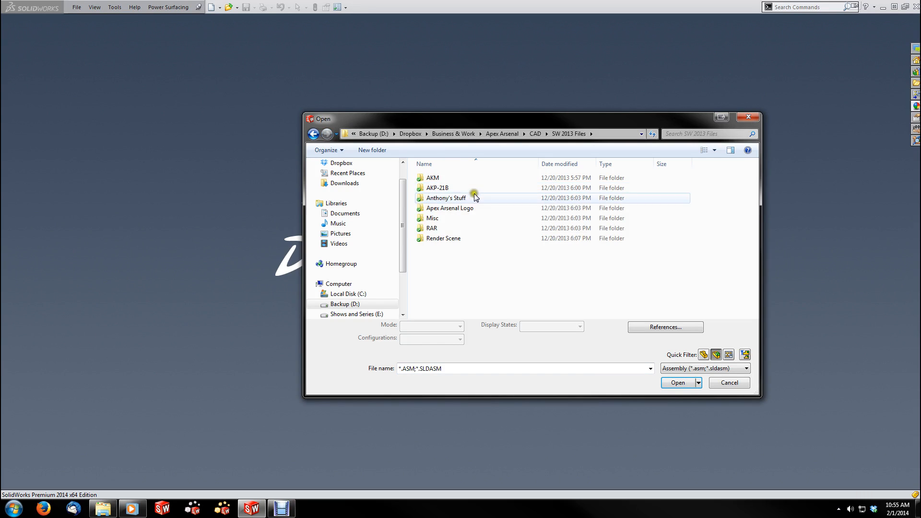
double_click(457, 238)
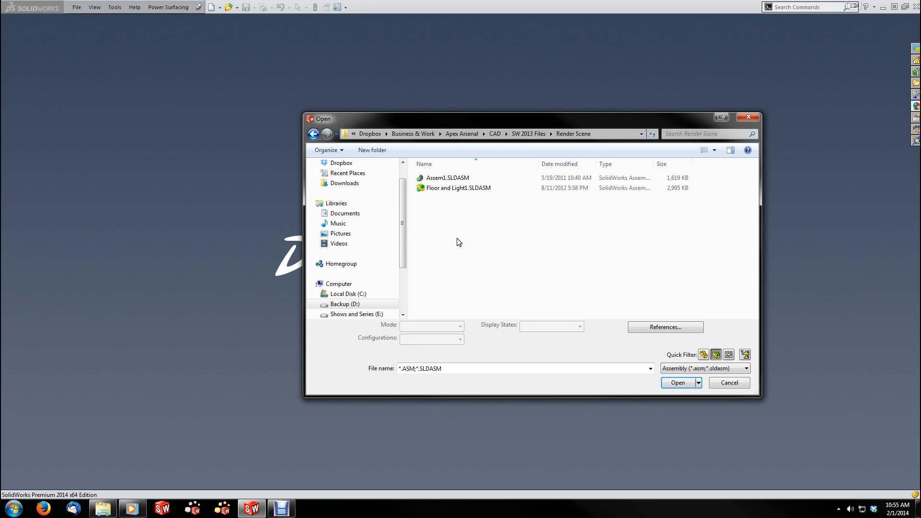
click(728, 153)
click(729, 152)
click(705, 151)
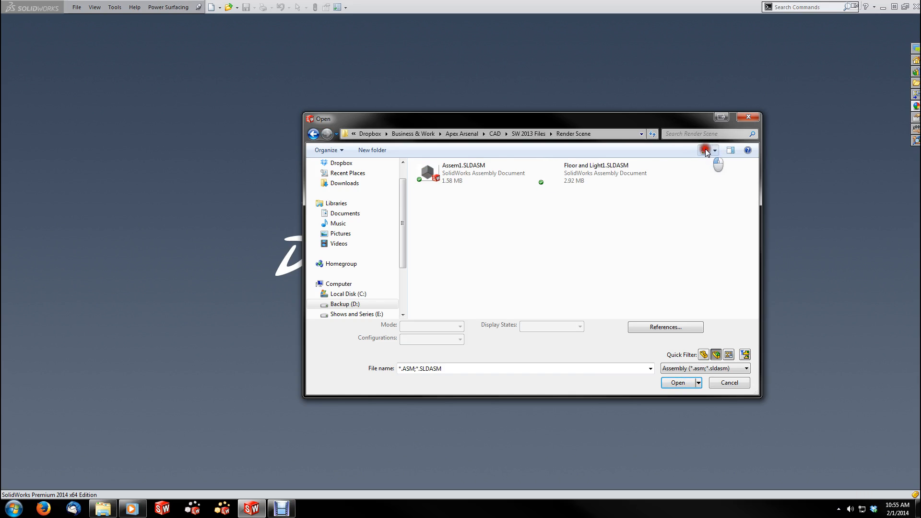
click(705, 151)
click(705, 150)
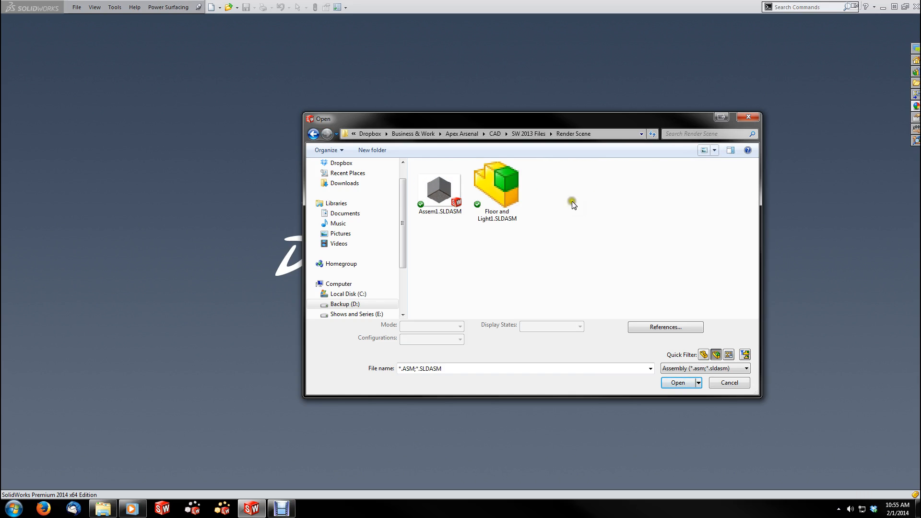
- Return to SW 2013 Files and look for the scene assembly in its Misc and RAR folders
click(533, 135)
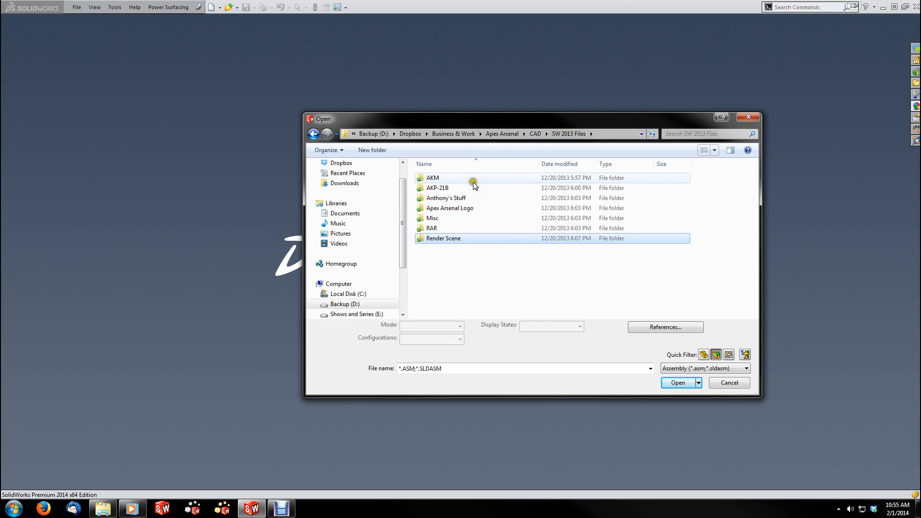
double_click(433, 217)
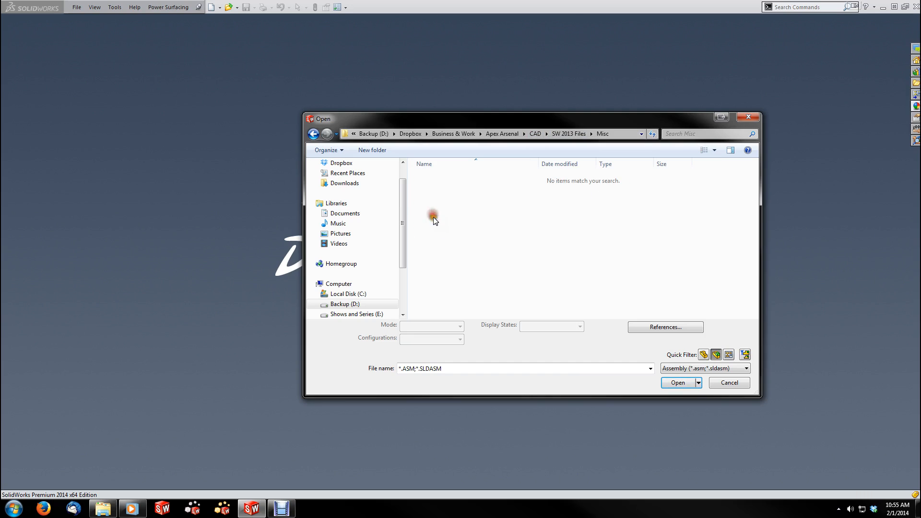
key(BackSpace)
click(427, 228)
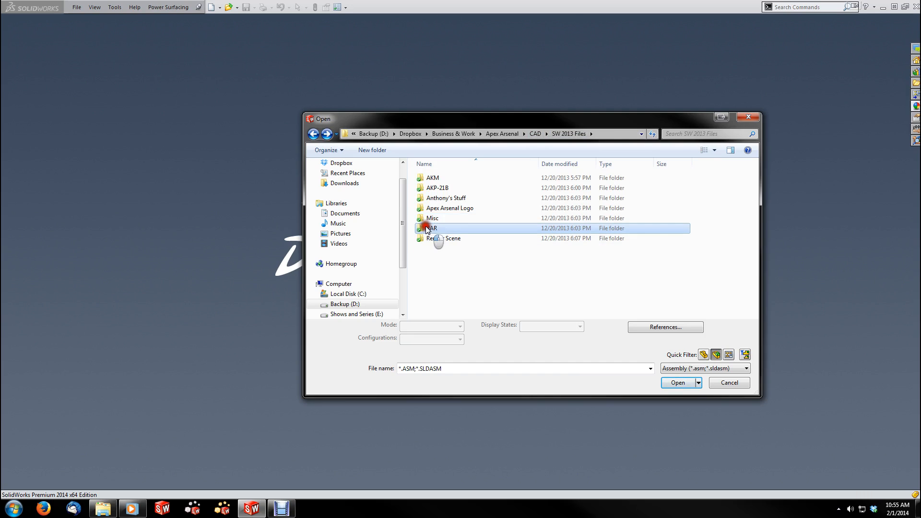
double_click(427, 229)
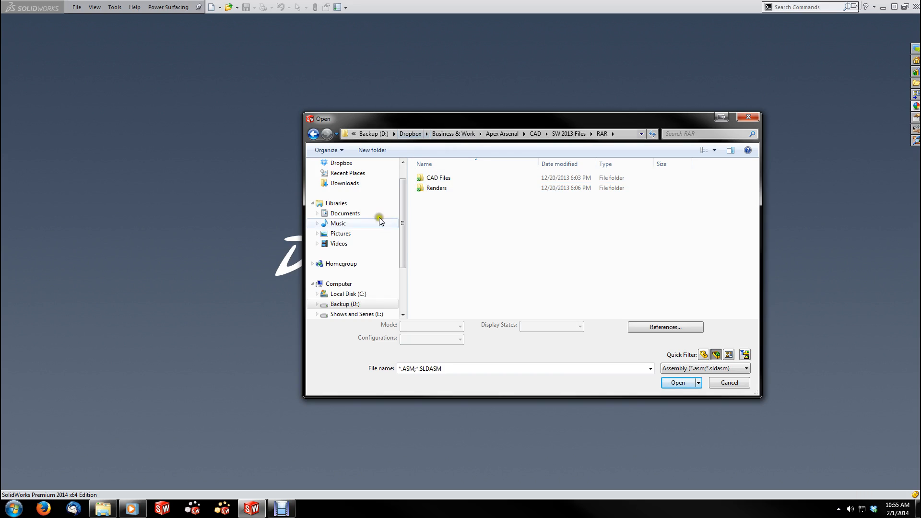
- Go to the Backup (D:) drive and enter the SolidWorks 2013 folder inside My Documents
click(384, 133)
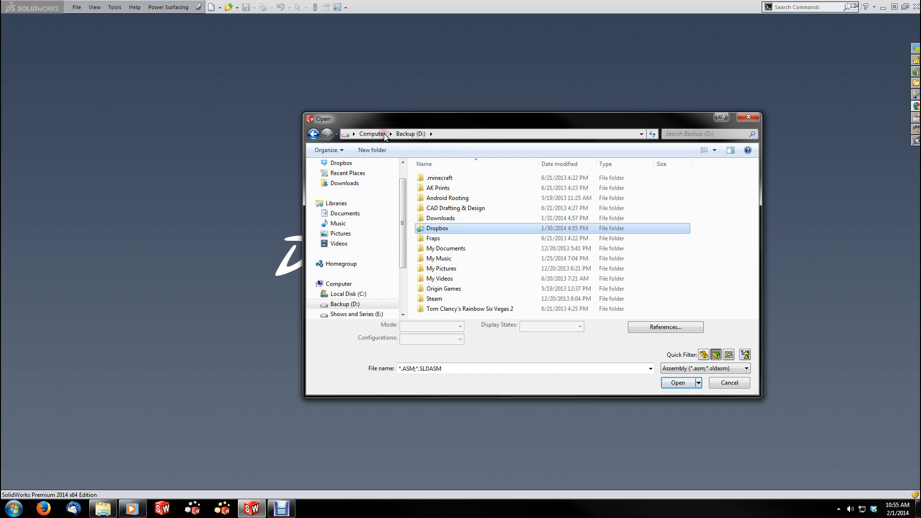
double_click(441, 250)
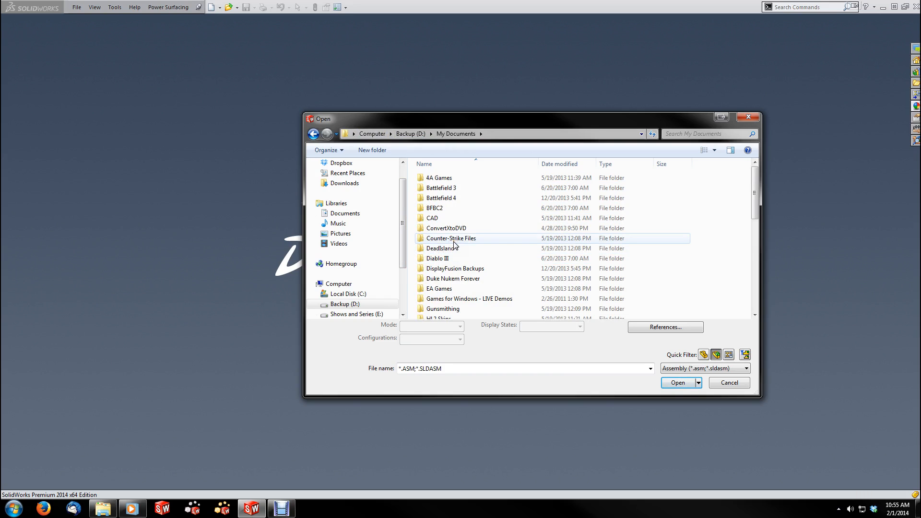
scroll(454, 244, down, 6)
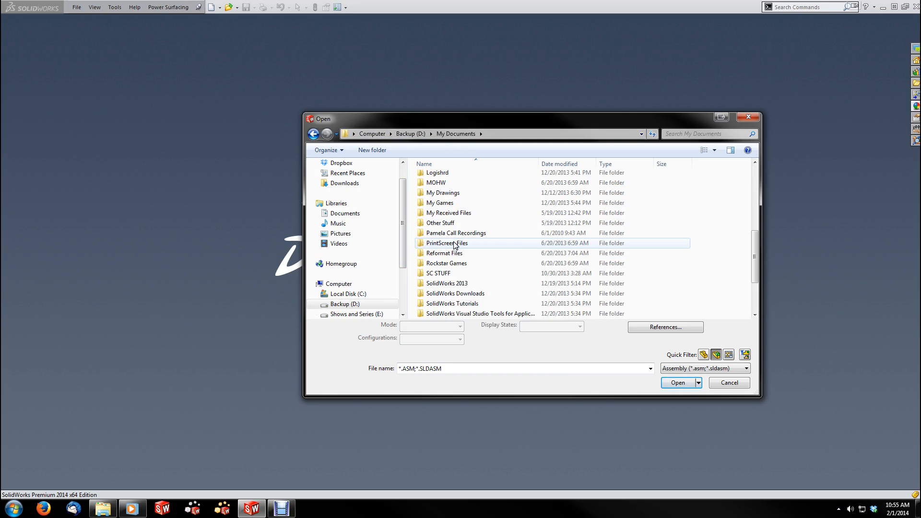
scroll(455, 246, down, 1)
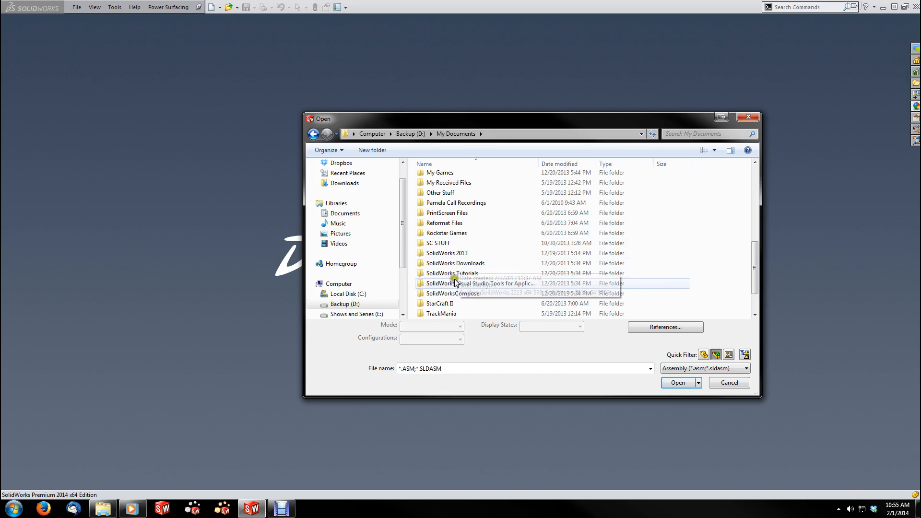
scroll(458, 281, down, 1)
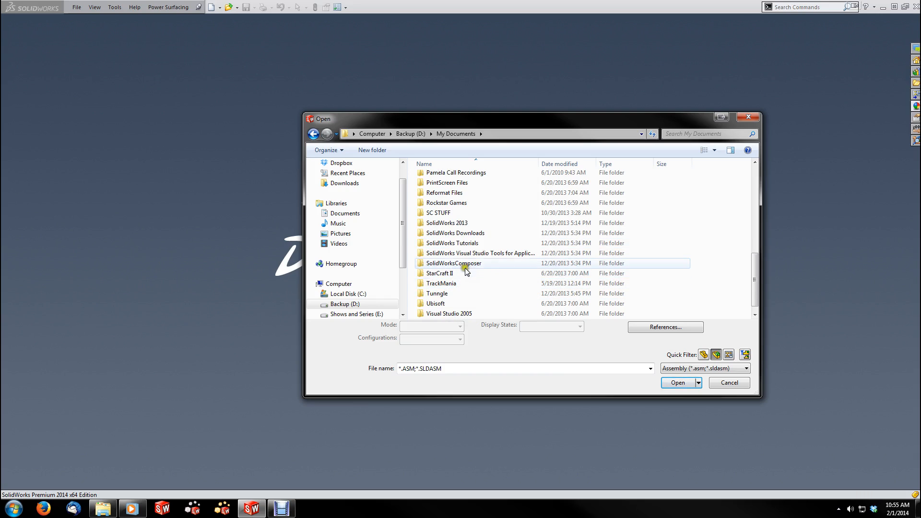
double_click(455, 224)
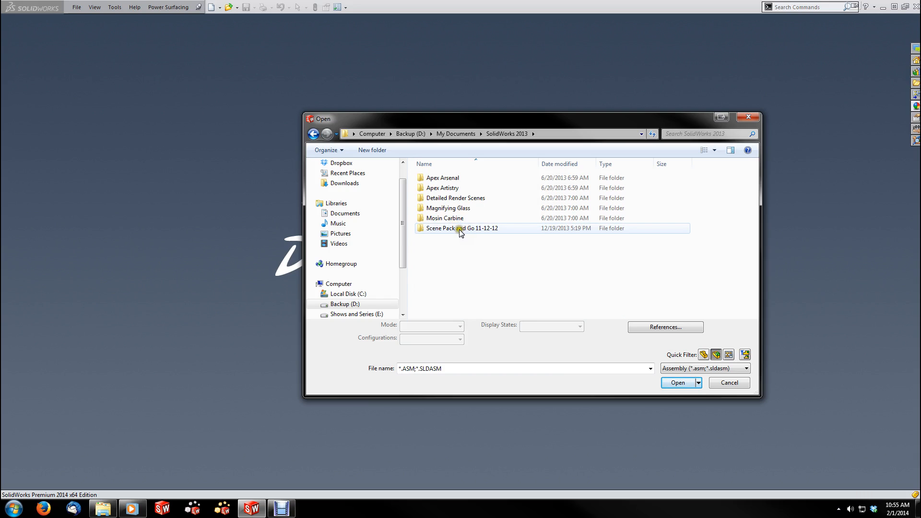
- Open Wooden Table.SLDASM from the Scene Pack and Go 11-12-12 folder, using the top-level assembly filter
double_click(459, 228)
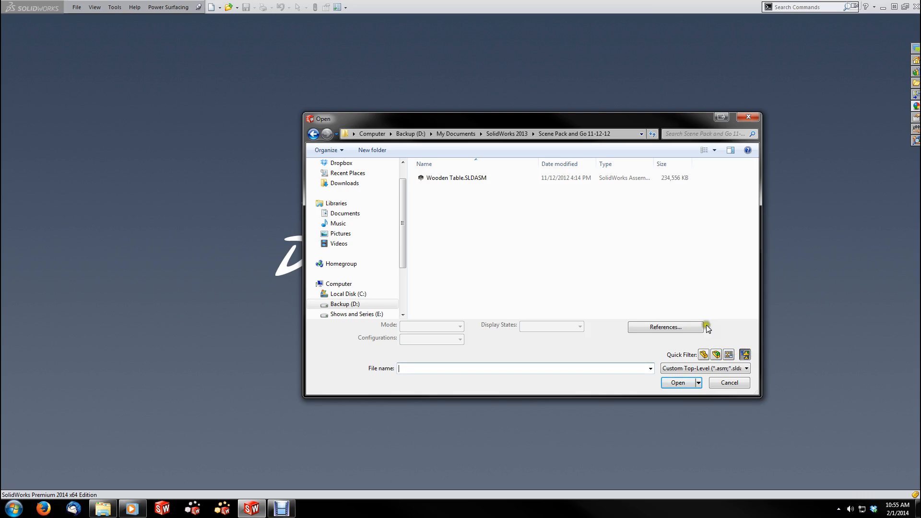
click(432, 177)
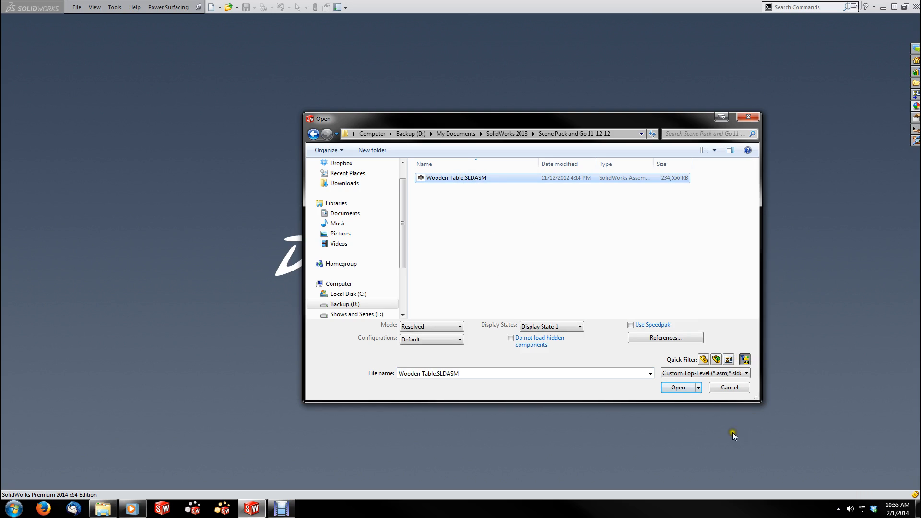
click(678, 387)
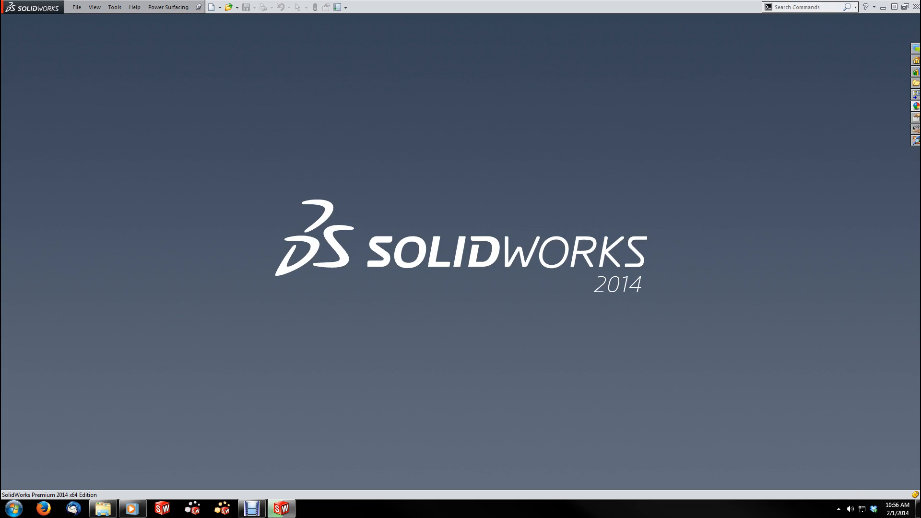
- Open Windows Task Manager to monitor CPU and memory during loading, moving the not-responding dialog out of the way
key(ctrl+shift+Escape)
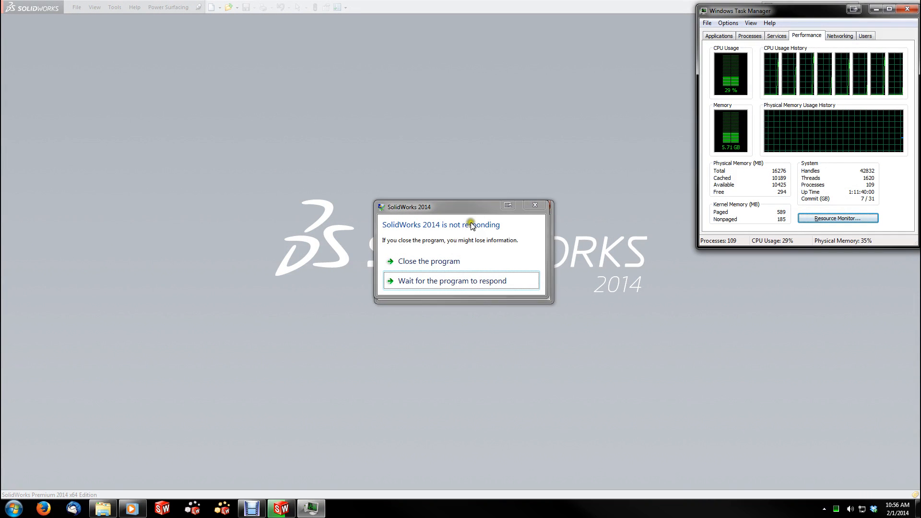
drag(479, 211, 173, 97)
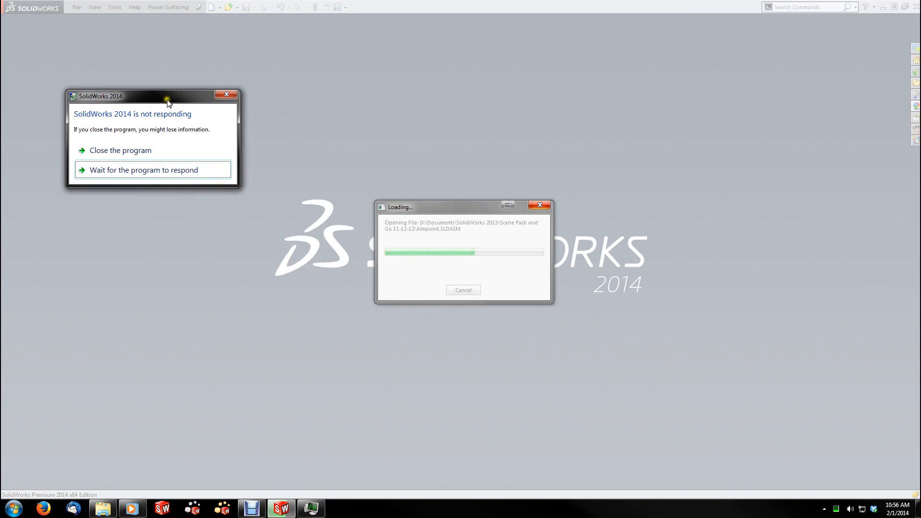
click(307, 510)
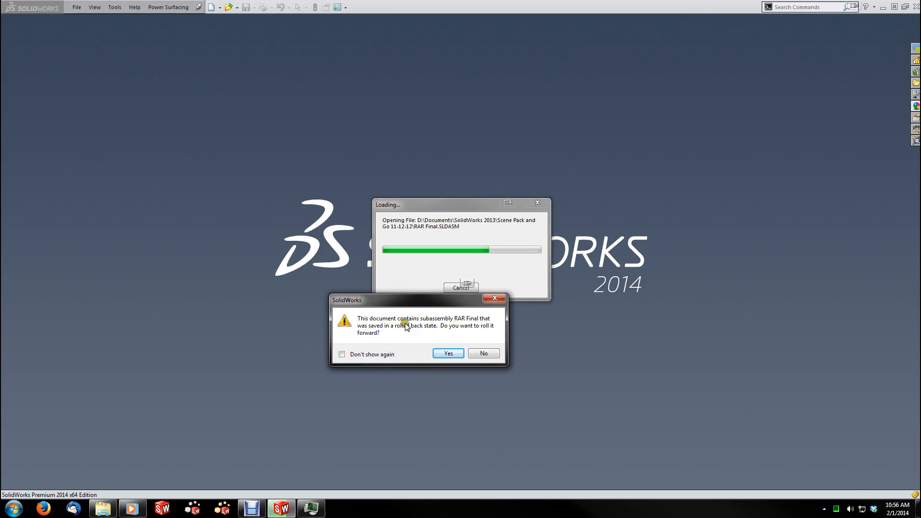
- Decline rolling the RAR Final subassembly forward and bring Task Manager back up to watch the load
click(481, 353)
click(316, 513)
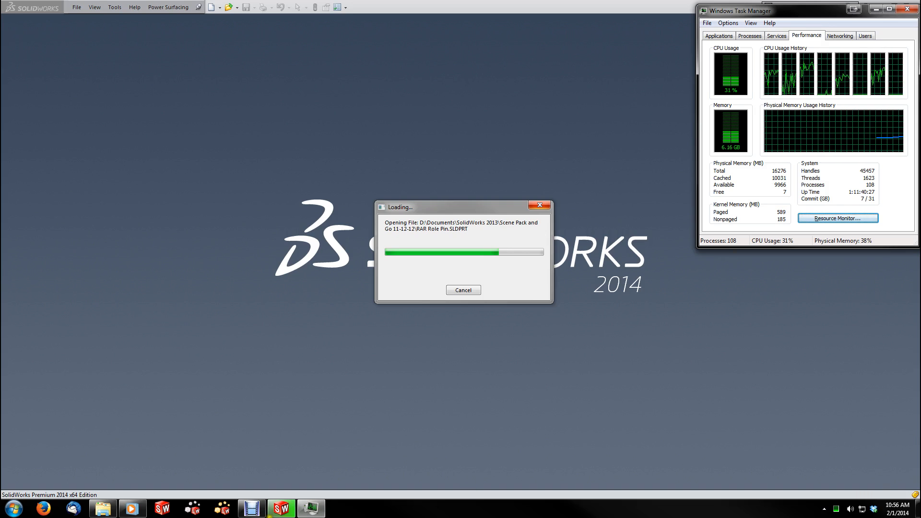
click(259, 512)
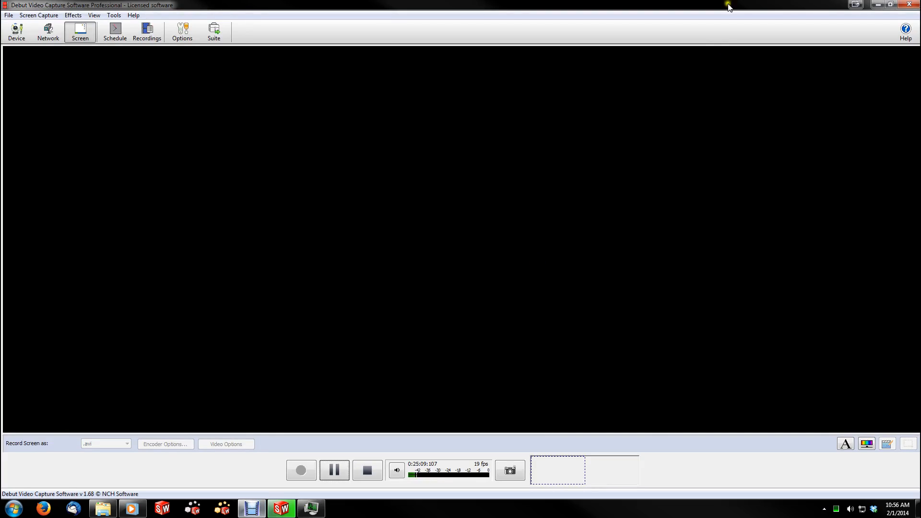
- Move the Debut Video Capture window off this screen and return to the loading Wooden Table assembly
click(856, 4)
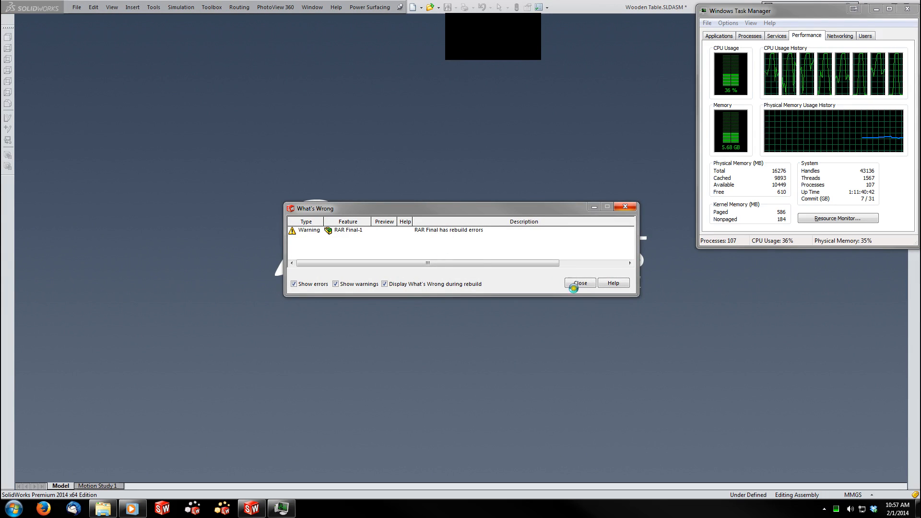
click(527, 84)
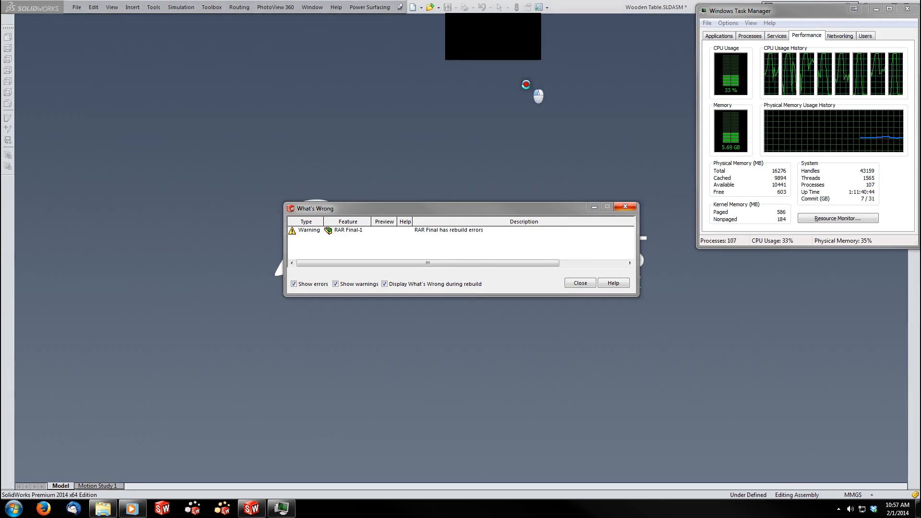
click(428, 281)
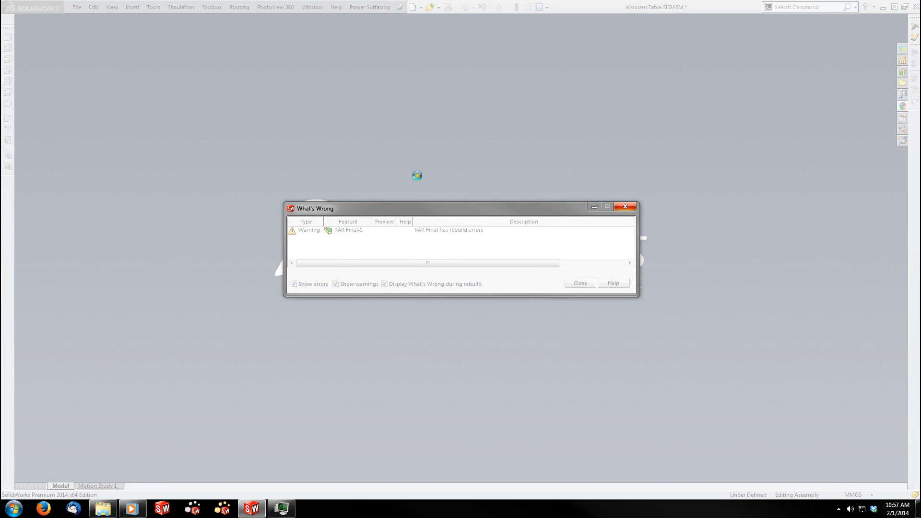
- Check the memory use of SLDWORKS.exe in Task Manager's process list, then minimize Task Manager
click(287, 510)
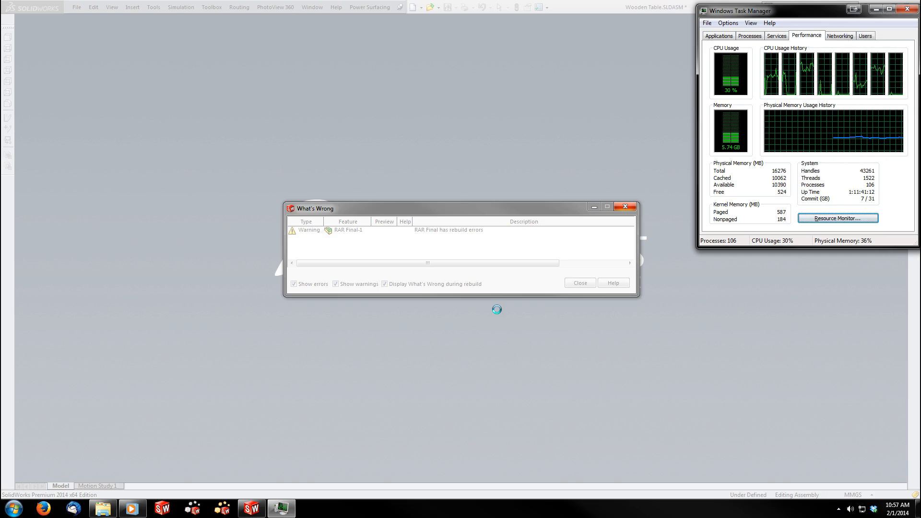
click(751, 36)
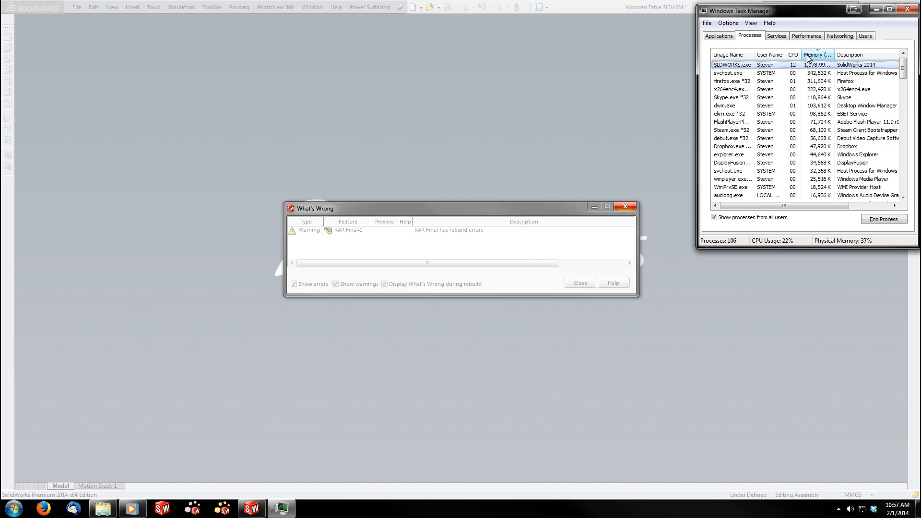
click(876, 9)
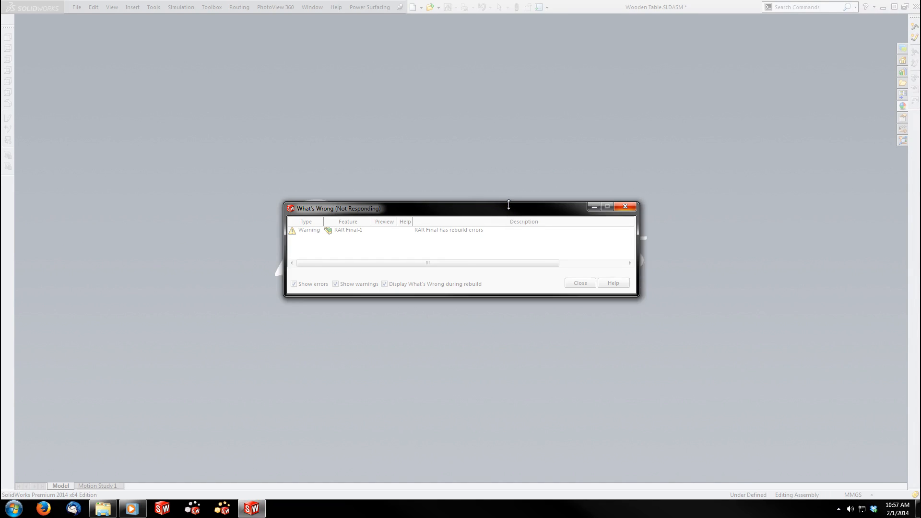
- Force-close the unresponsive SolidWorks 2014 session and cancel the Windows check for a solution
drag(509, 207, 614, 150)
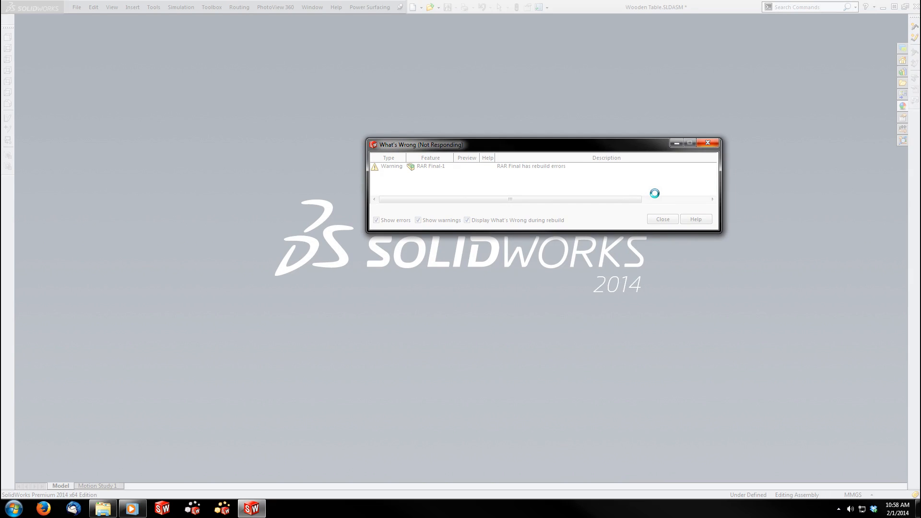
click(709, 142)
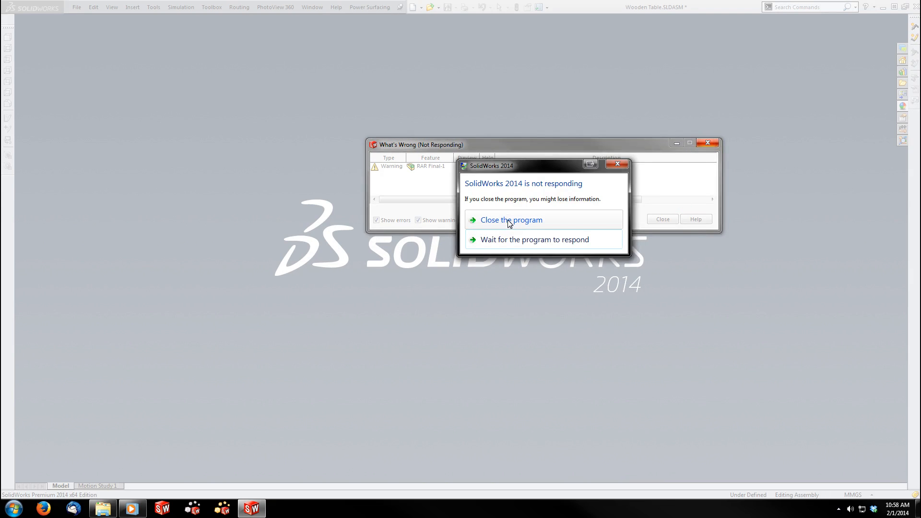
click(512, 239)
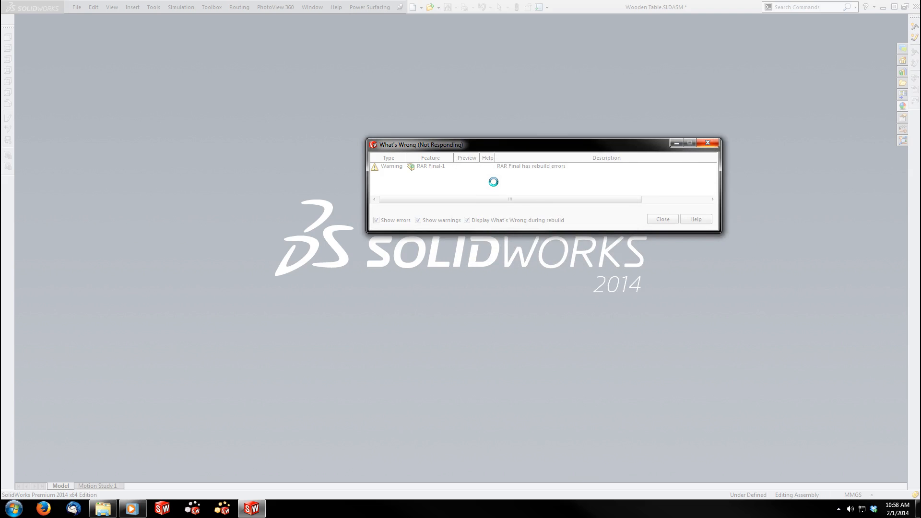
click(709, 143)
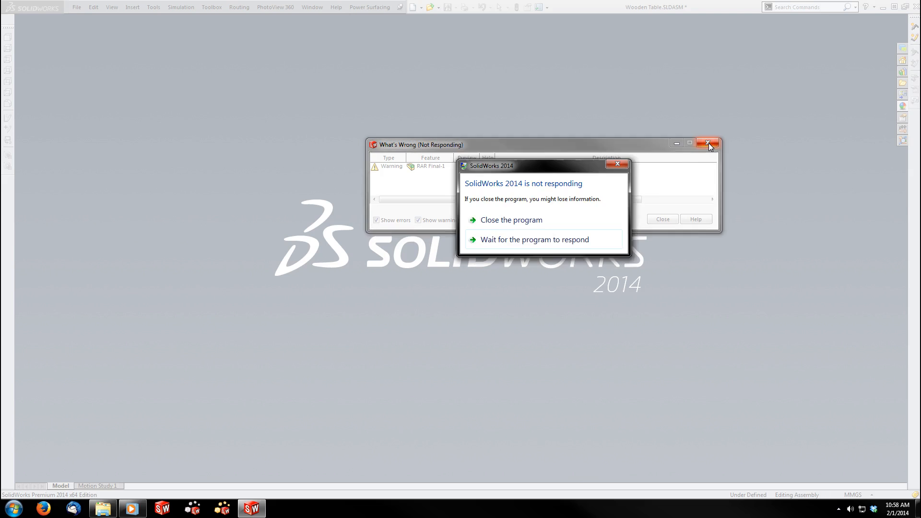
click(500, 219)
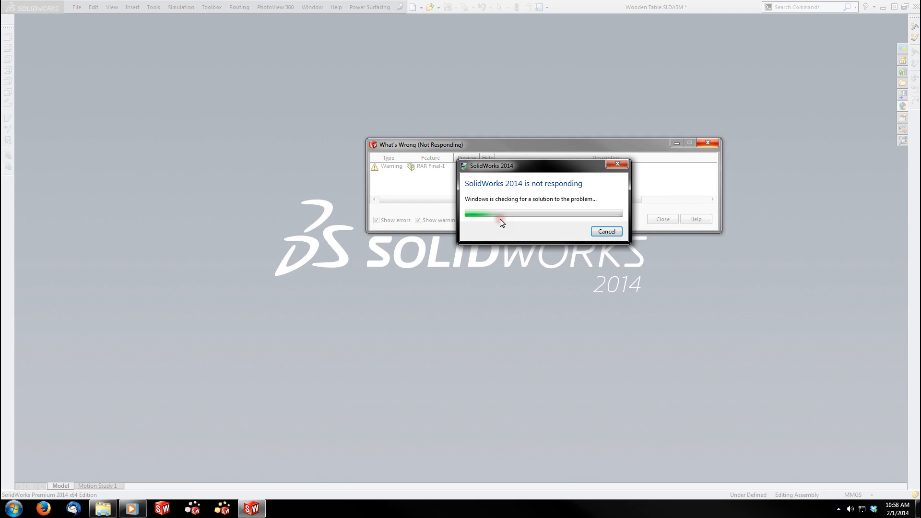
click(614, 232)
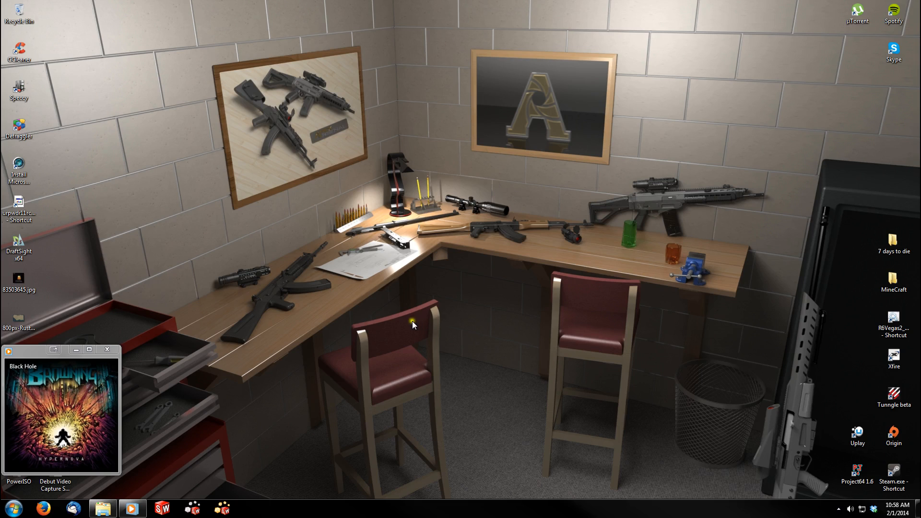
- Relaunch SolidWorks 2014 and collapse the Appearances, Scenes, and Decals pane once it has loaded
click(163, 509)
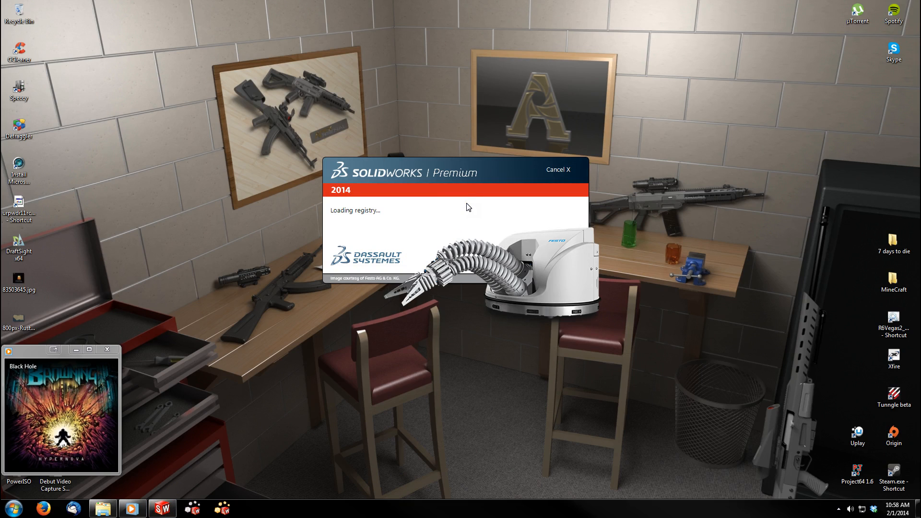
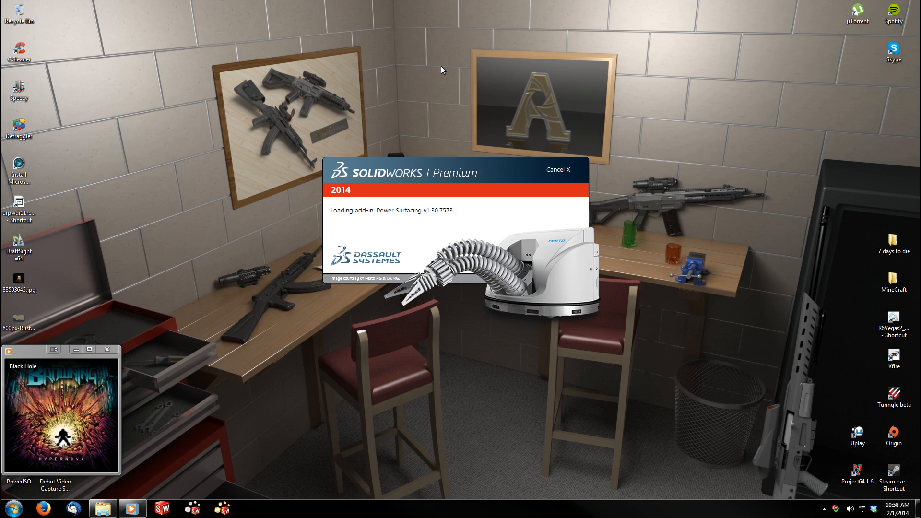
click(64, 462)
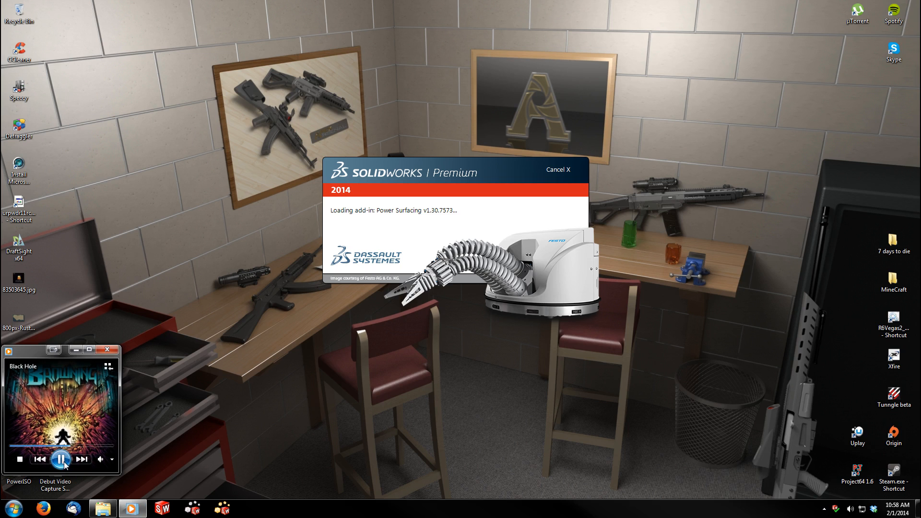
click(425, 106)
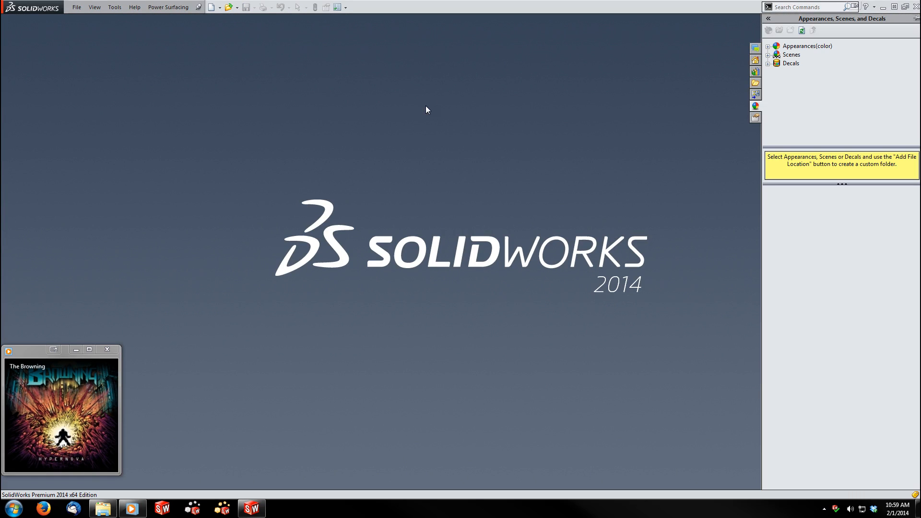
click(417, 105)
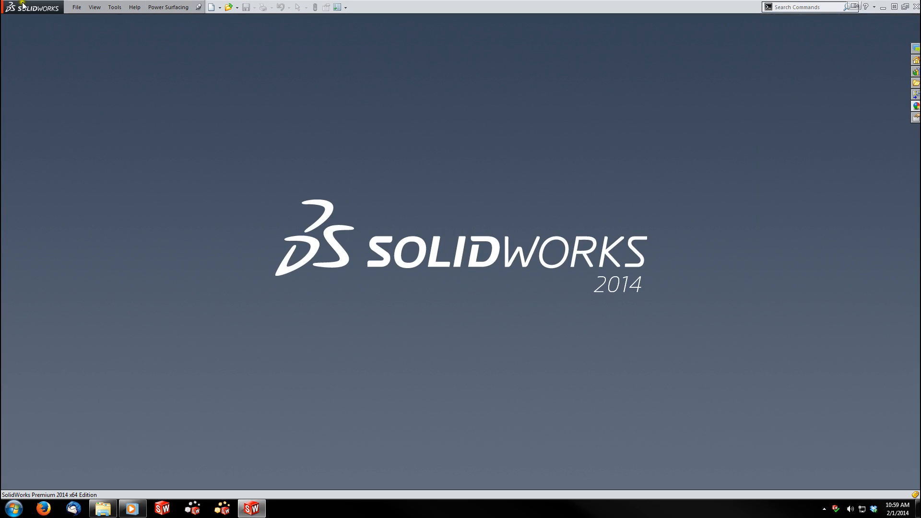
- Browse for a file to open in Backup (D:) > My Documents > SolidWorks 2013 > Scene Pack and Go 11-12-12
click(77, 7)
click(96, 30)
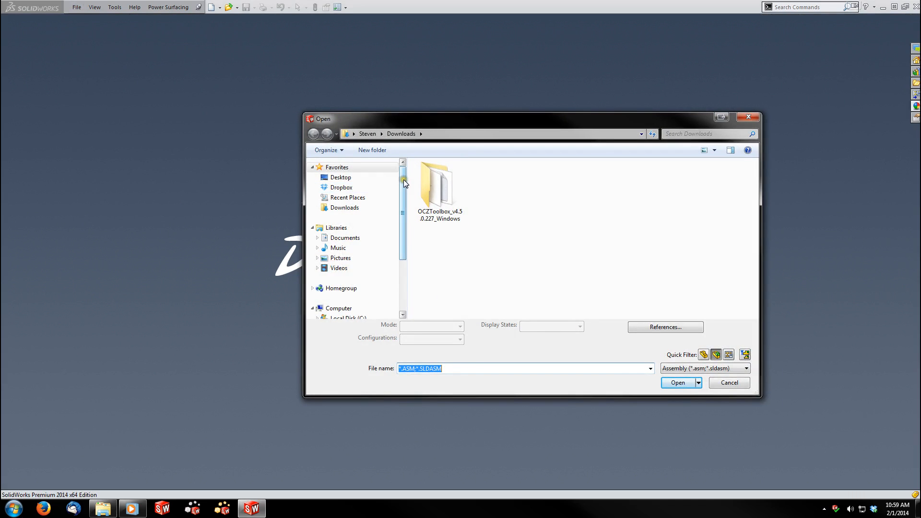
drag(404, 180, 397, 235)
click(348, 245)
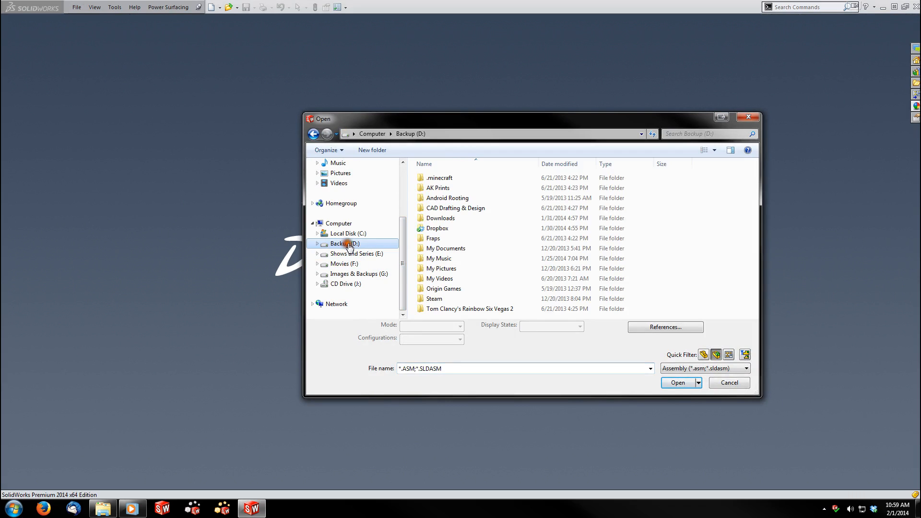
double_click(439, 248)
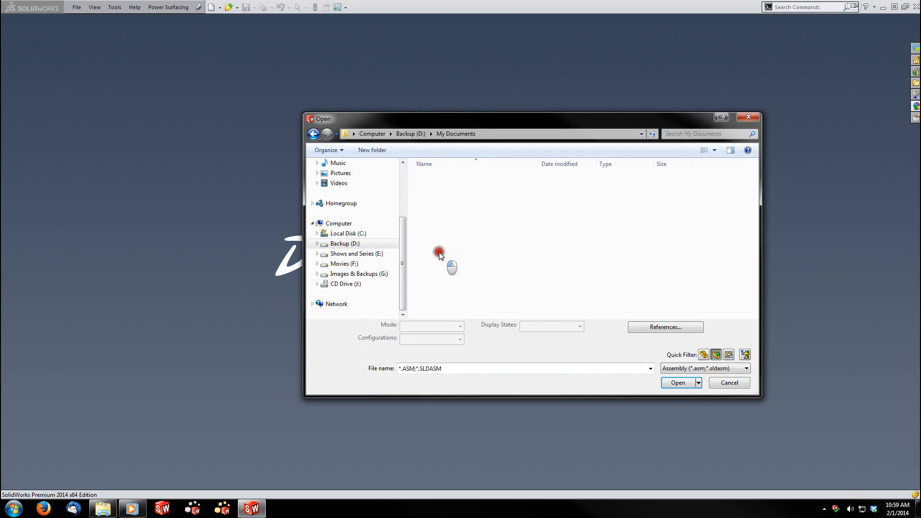
scroll(438, 251, down, 5)
scroll(459, 273, down, 1)
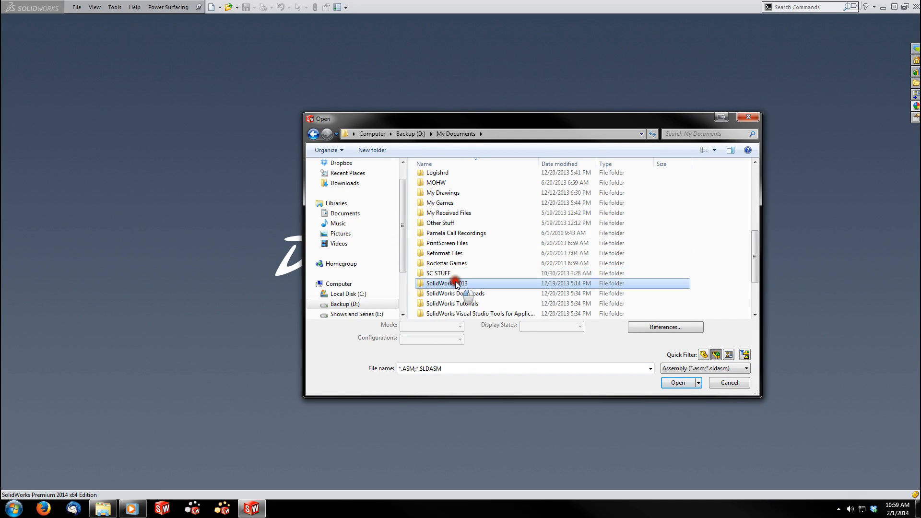
double_click(455, 282)
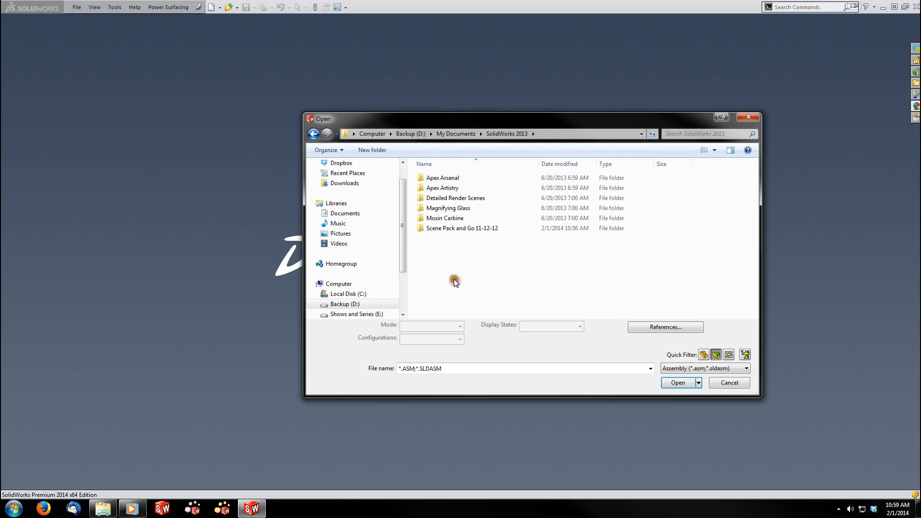
double_click(441, 229)
- Filter the Scene Pack and Go 11-12-12 folder to top-level assemblies only, accepting the long wait
click(717, 355)
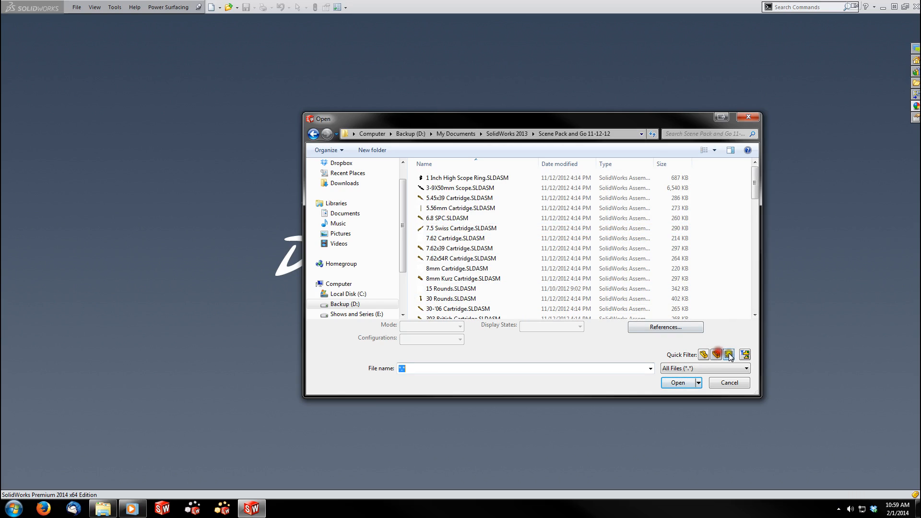
click(746, 355)
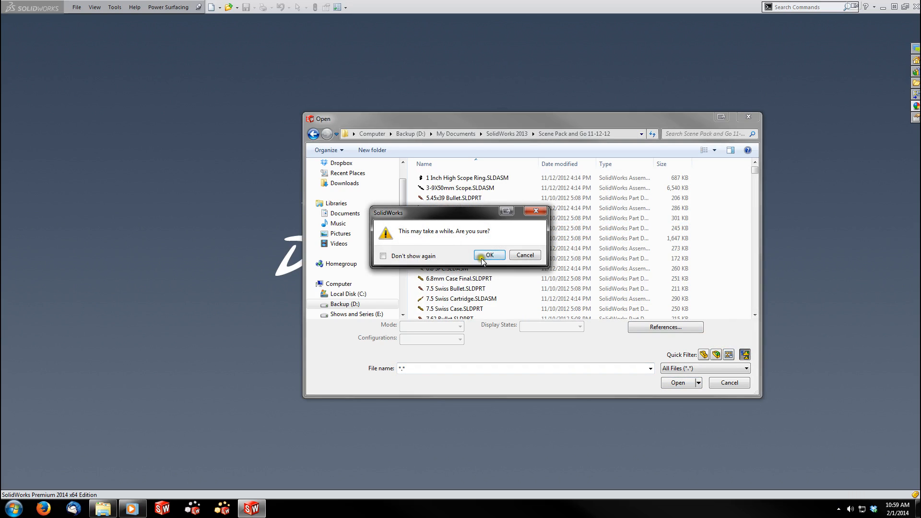
click(489, 255)
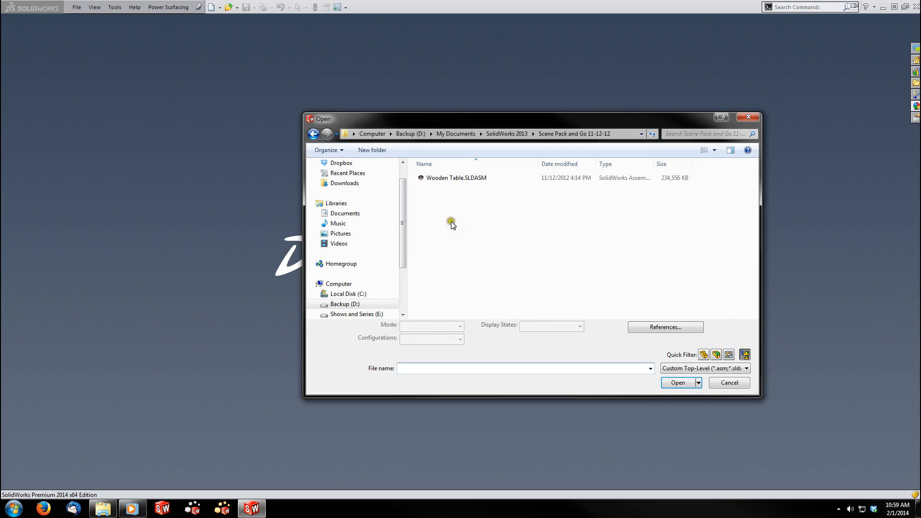
- Open Wooden Table.SLDASM in Lightweight mode and decline rolling the RAR Final subassembly forward
click(456, 179)
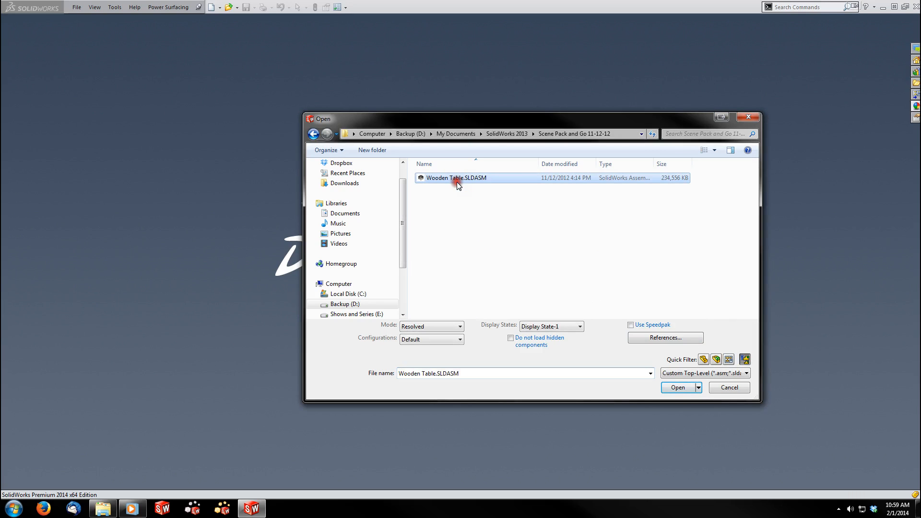
click(458, 326)
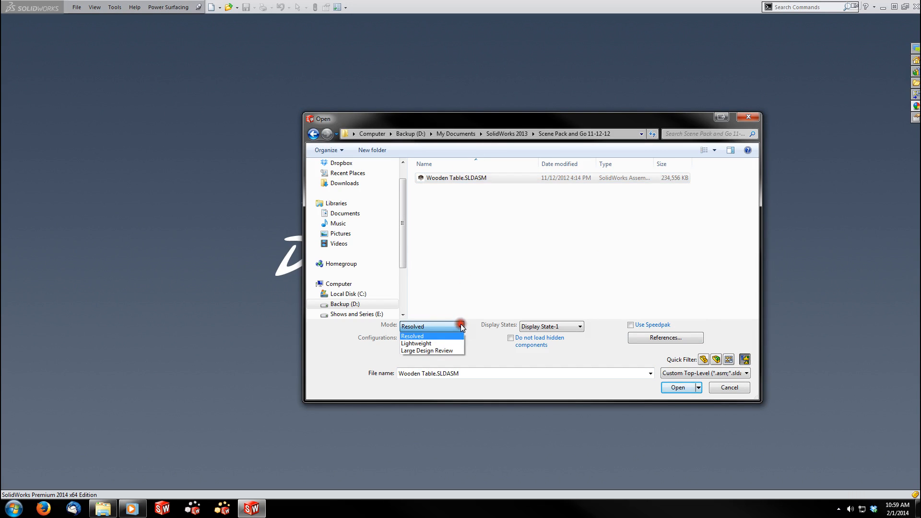
click(437, 344)
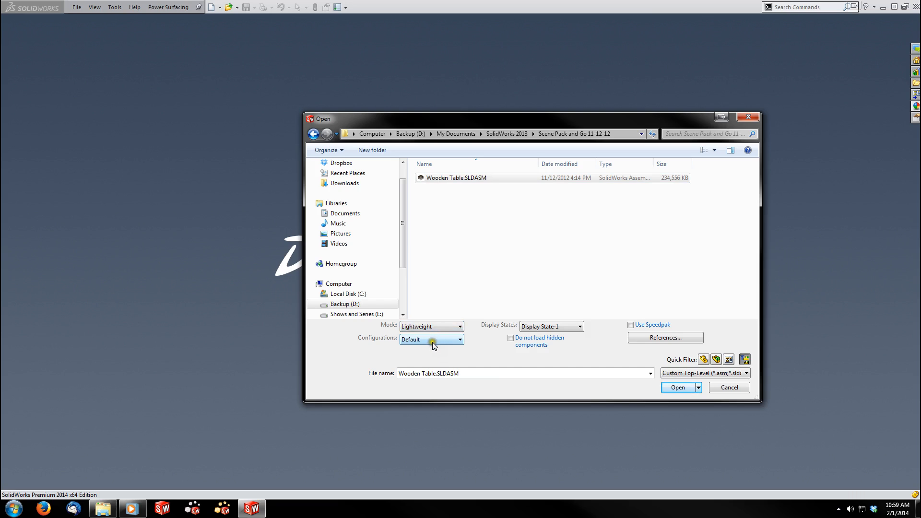
click(678, 387)
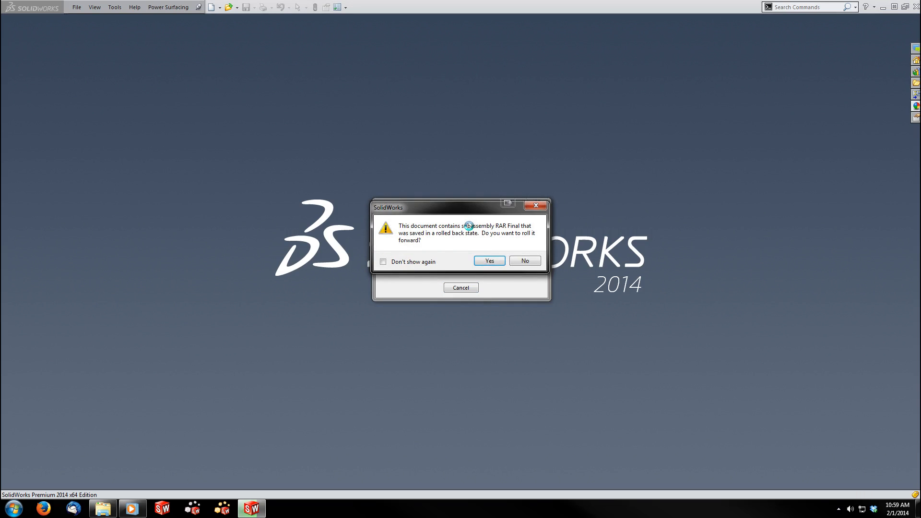
click(531, 260)
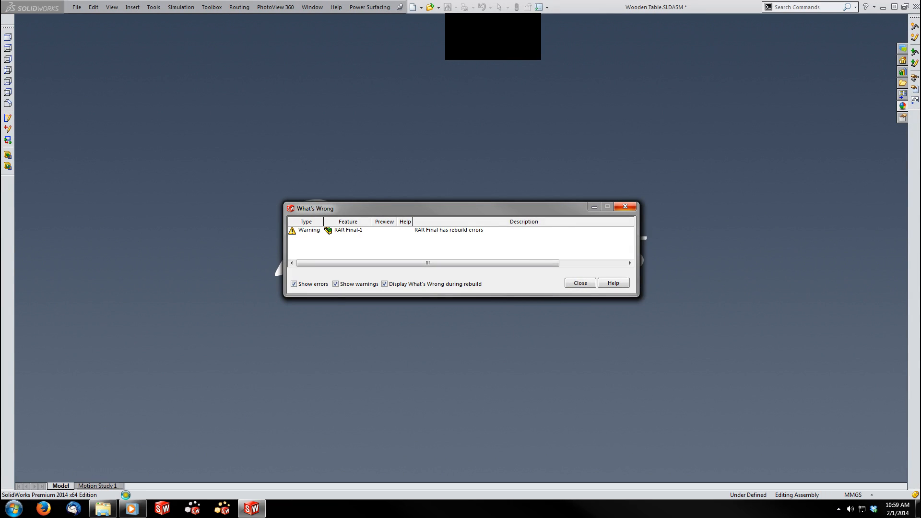
- Set the media player's volume to 5 and minimize the player
click(132, 508)
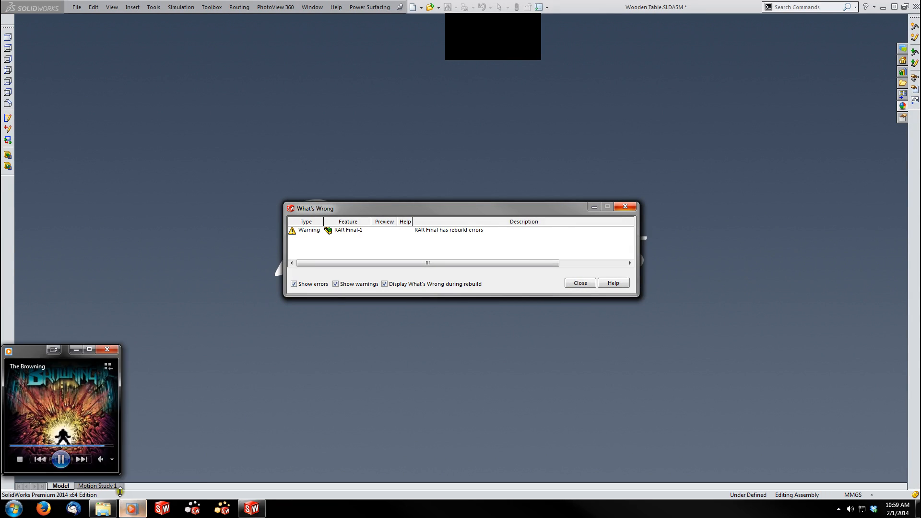
click(110, 461)
drag(83, 460, 82, 460)
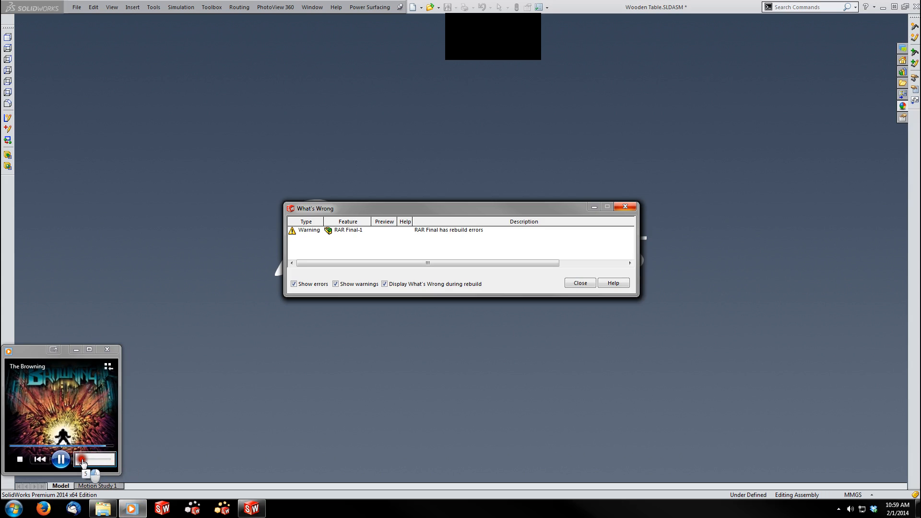
click(77, 351)
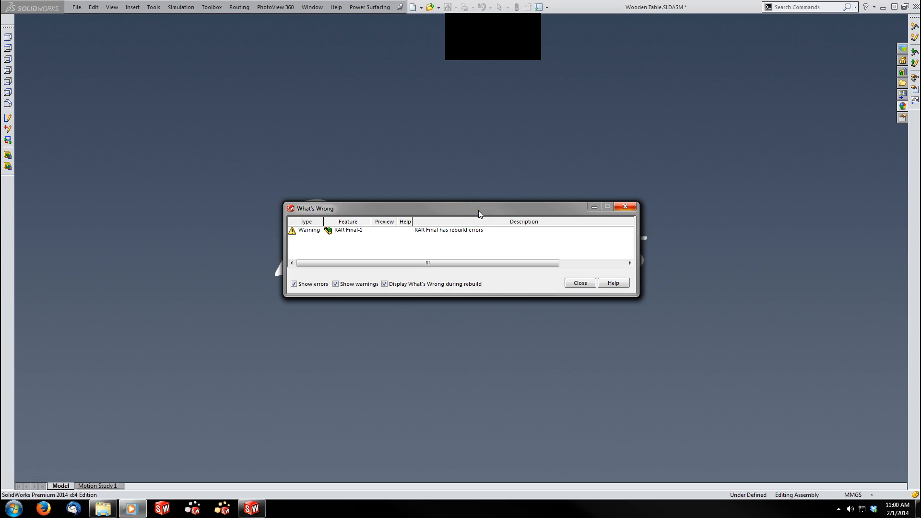
- Dismiss the RAR Final rebuild warning, waiting for the program to respond, and clear the floor selection
drag(479, 210, 463, 62)
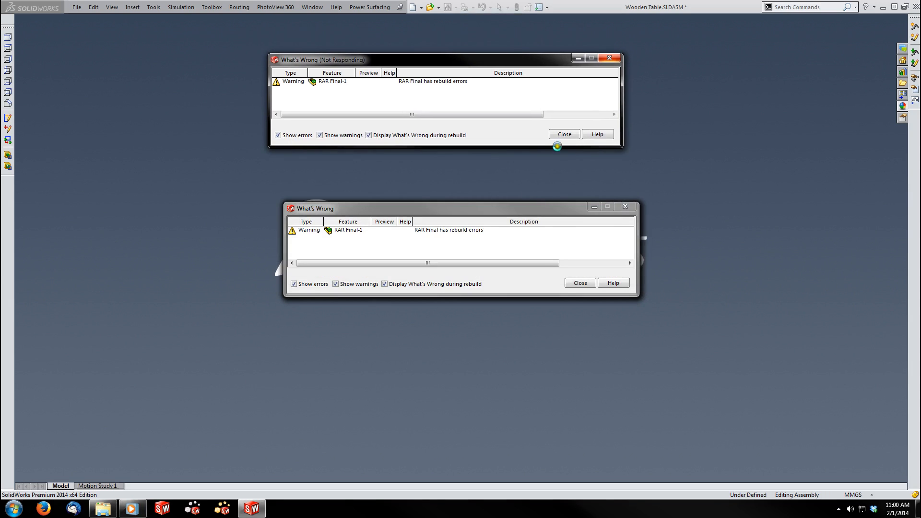
click(579, 282)
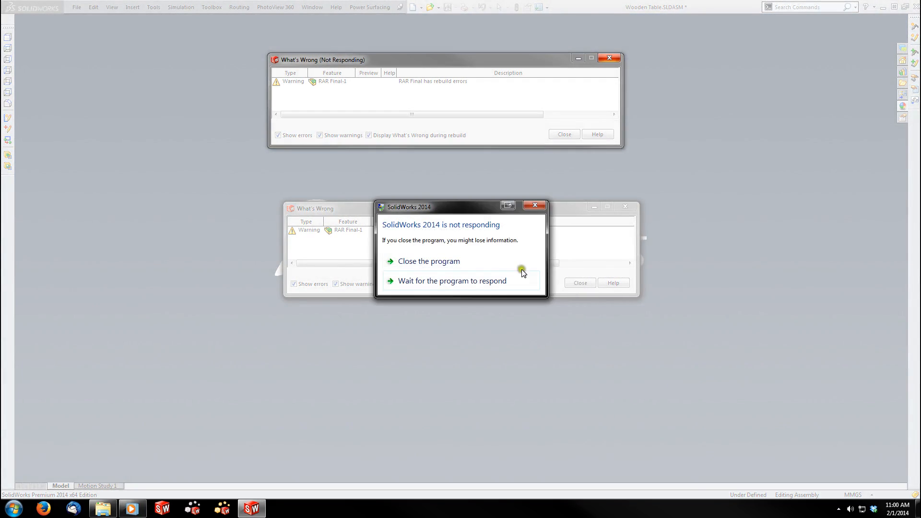
click(436, 283)
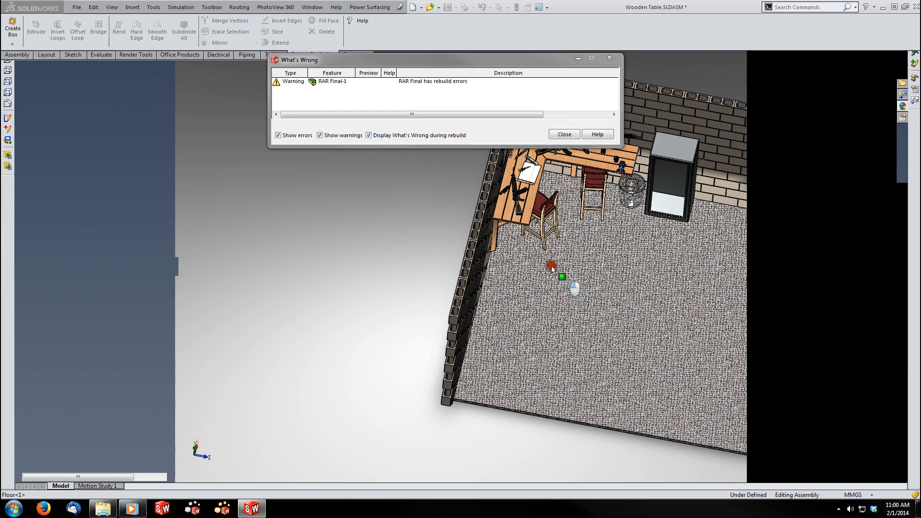
click(563, 136)
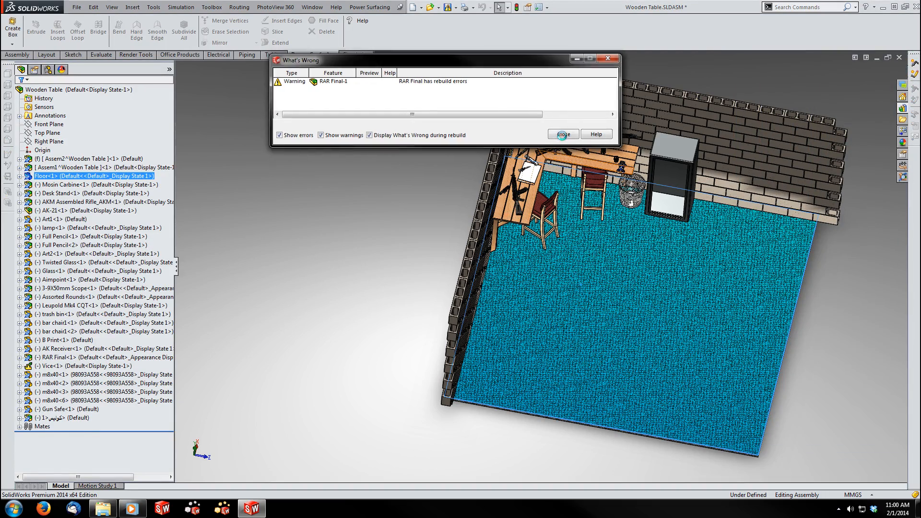
click(377, 209)
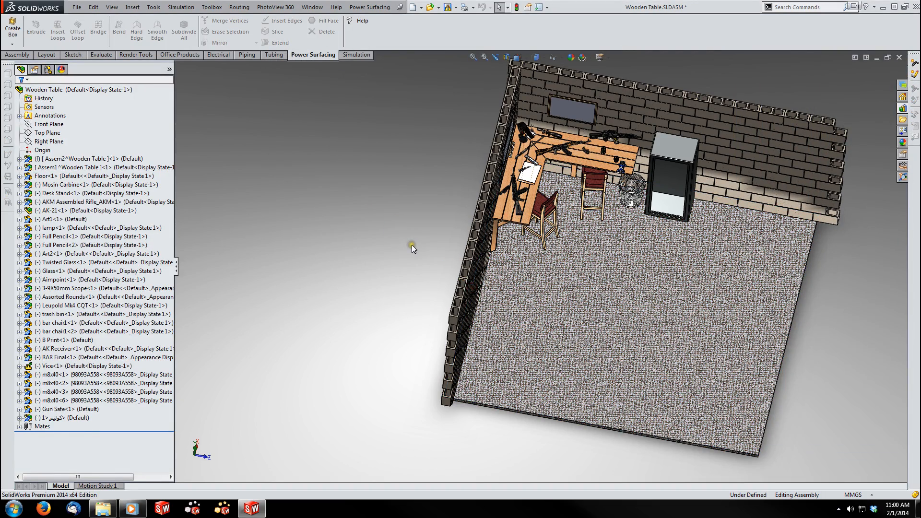
- Examine the workshop scene from an angled front view, from the whole room in to the table and wall art in the corner
click(698, 251)
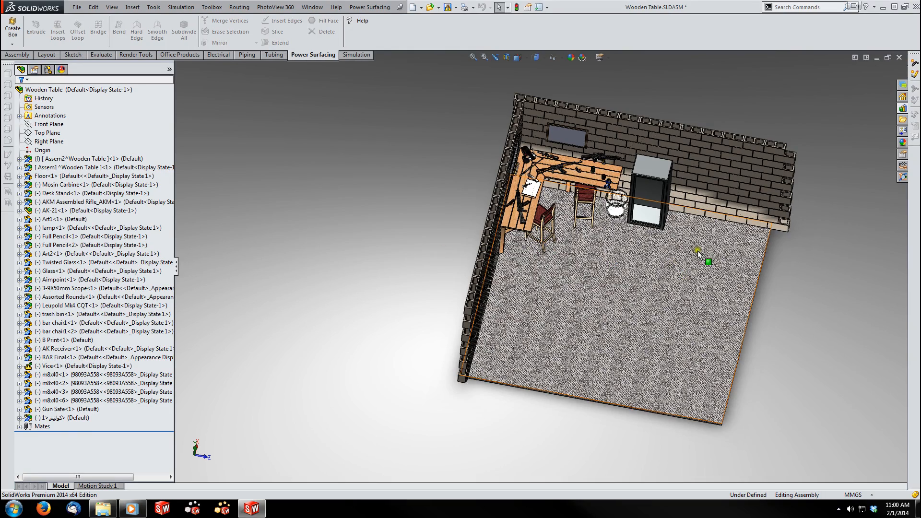
middle_drag(432, 201, 390, 127)
scroll(689, 269, up, 1)
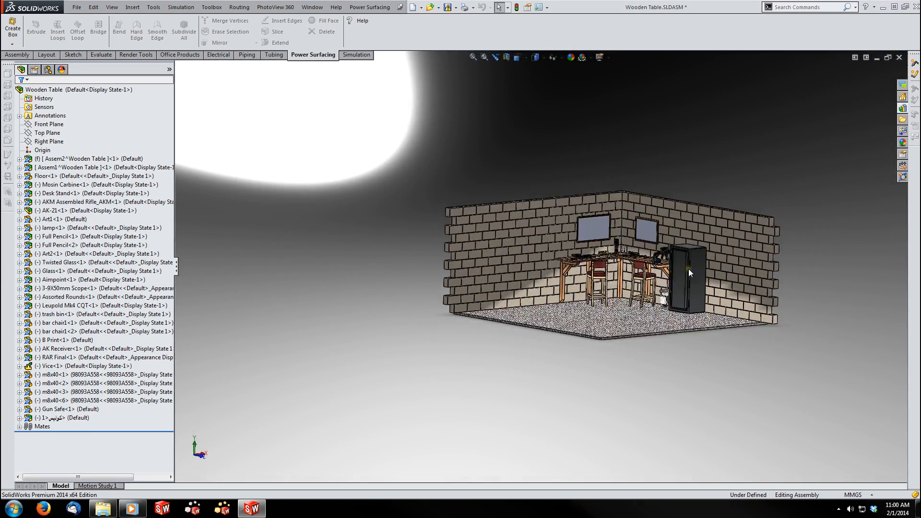
middle_drag(680, 249, 659, 253)
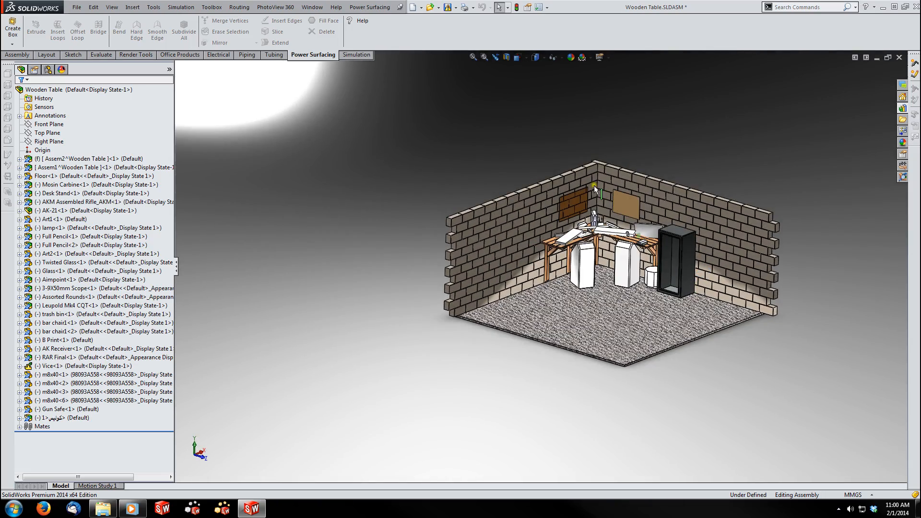
scroll(598, 199, down, 5)
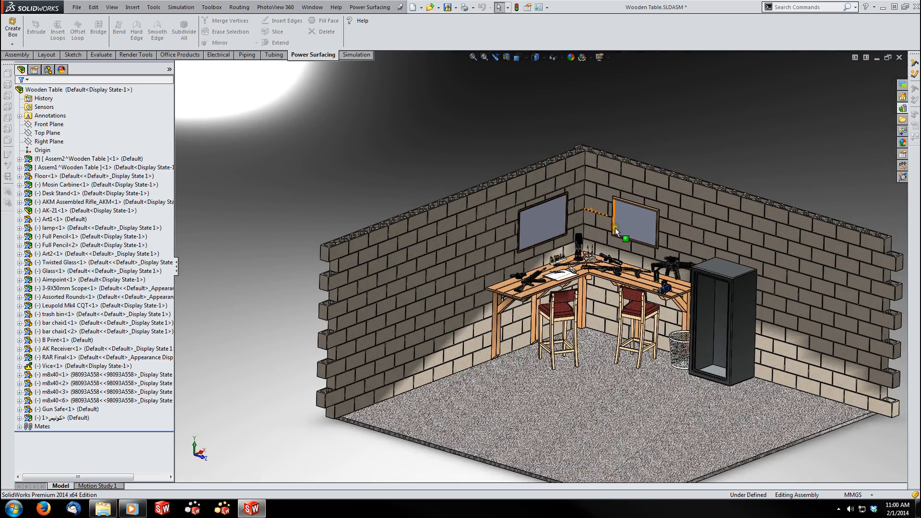
scroll(616, 230, down, 4)
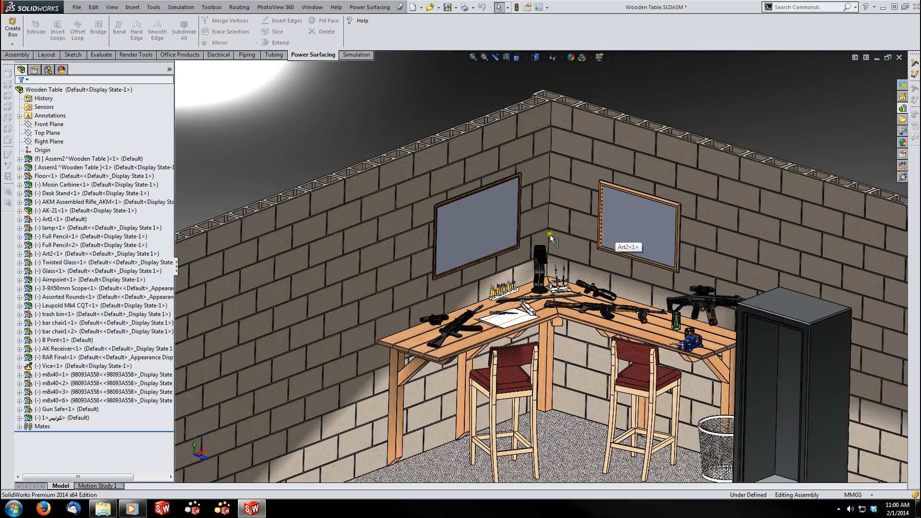
scroll(550, 234, down, 5)
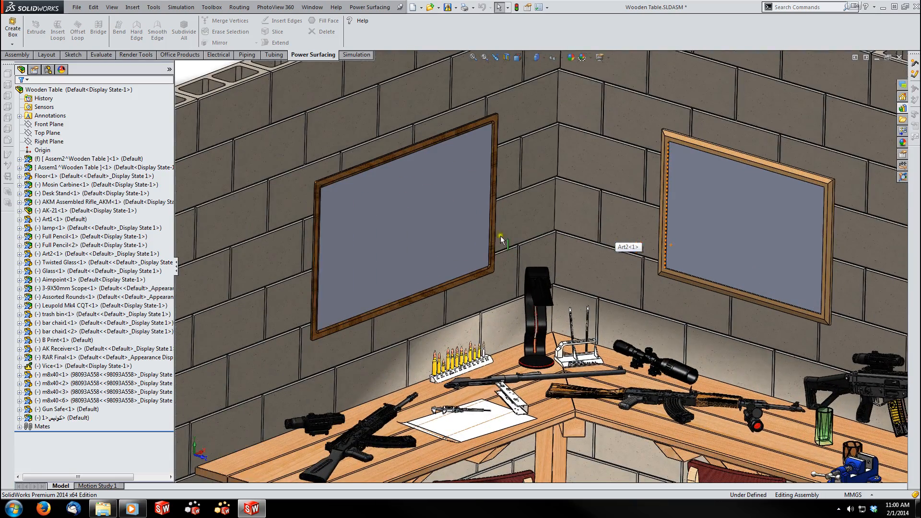
- Open the dark-framed wall picture Art1 as a part in its own window and look it over
right_click(400, 241)
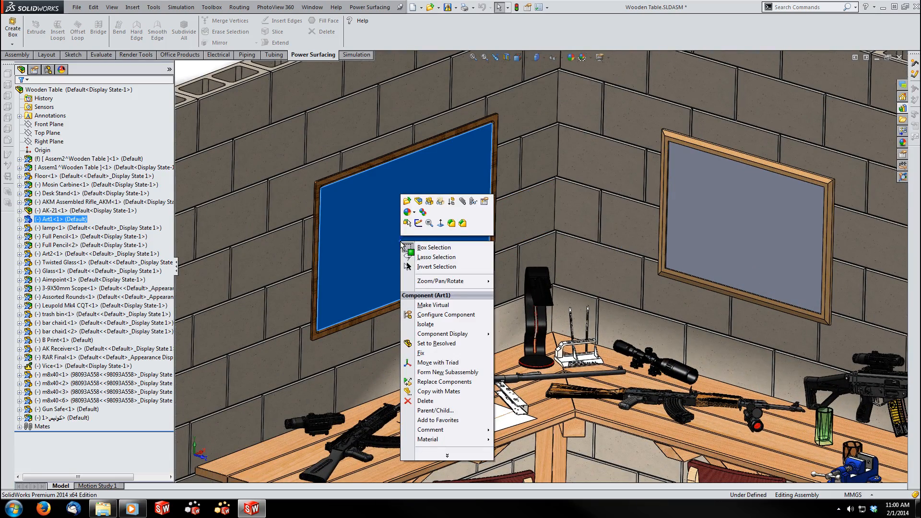
right_click(67, 220)
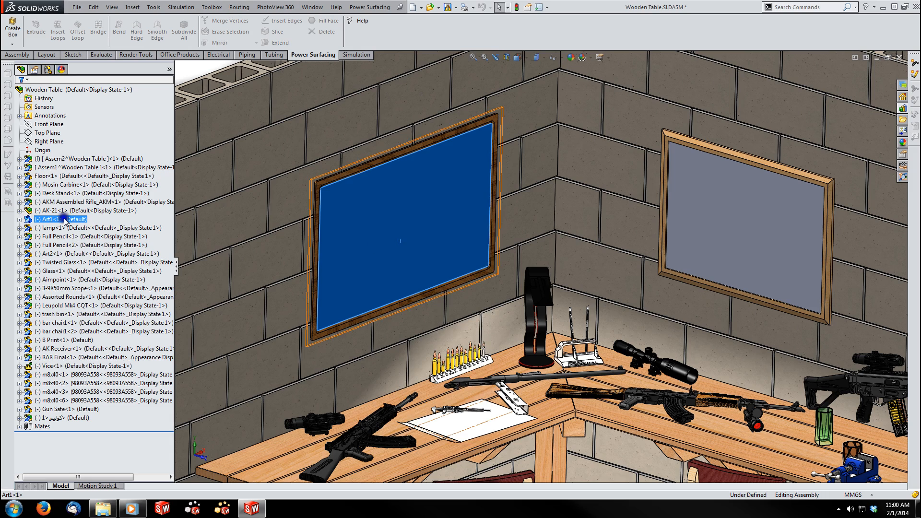
right_click(68, 220)
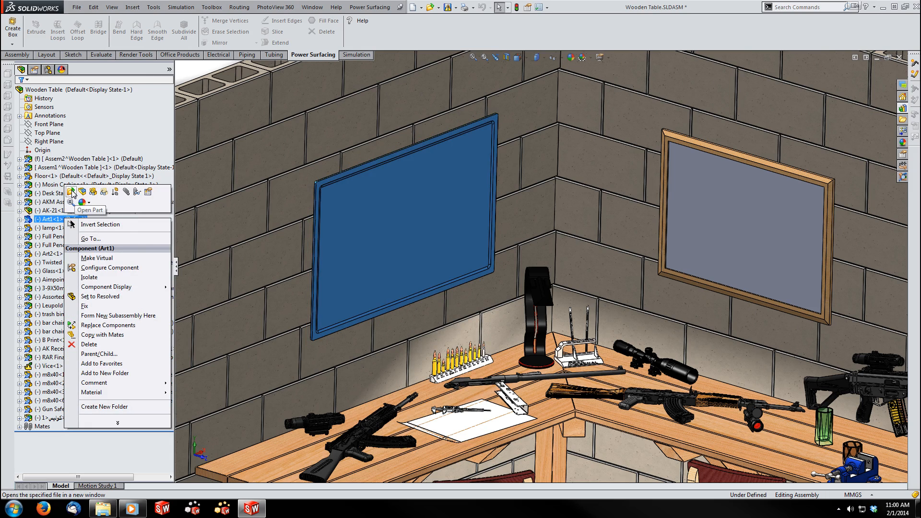
click(72, 192)
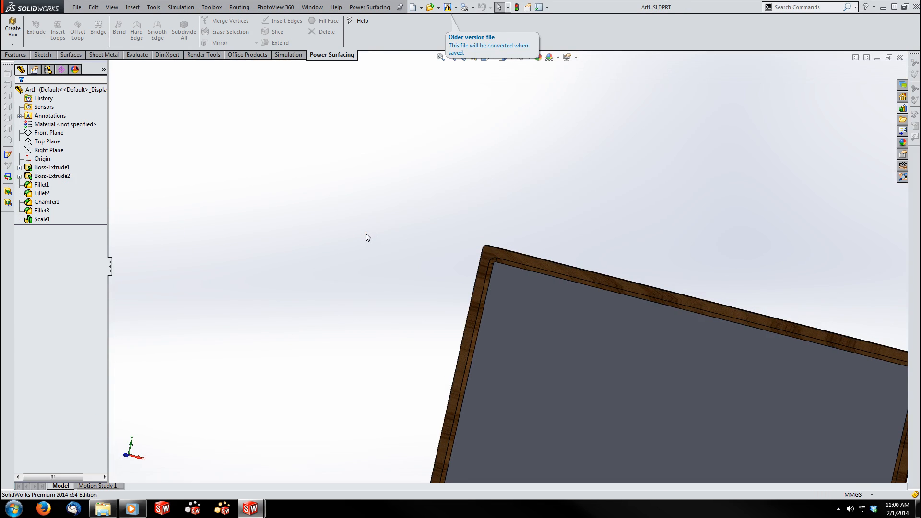
middle_drag(366, 233, 395, 290)
scroll(696, 331, down, 1)
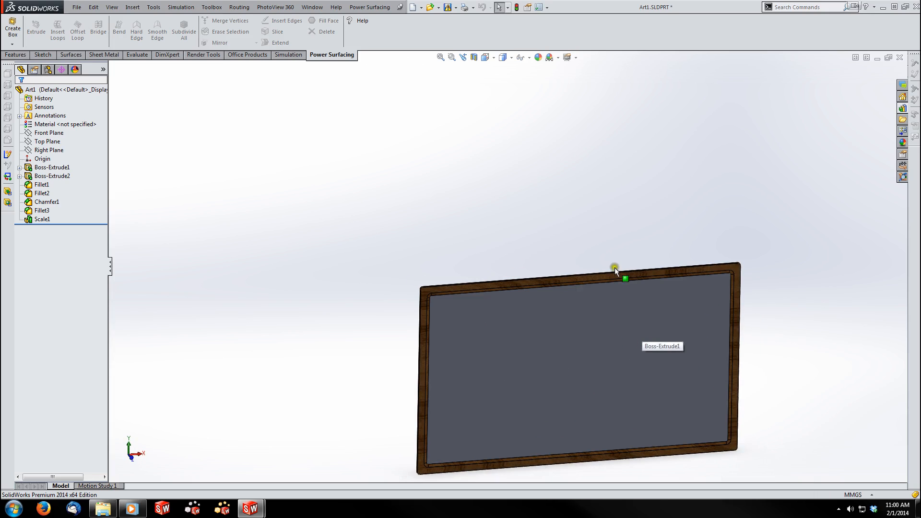
- Close Art1 without saving, discard its changes in the assembly, and dismiss the rebuild warning
click(900, 57)
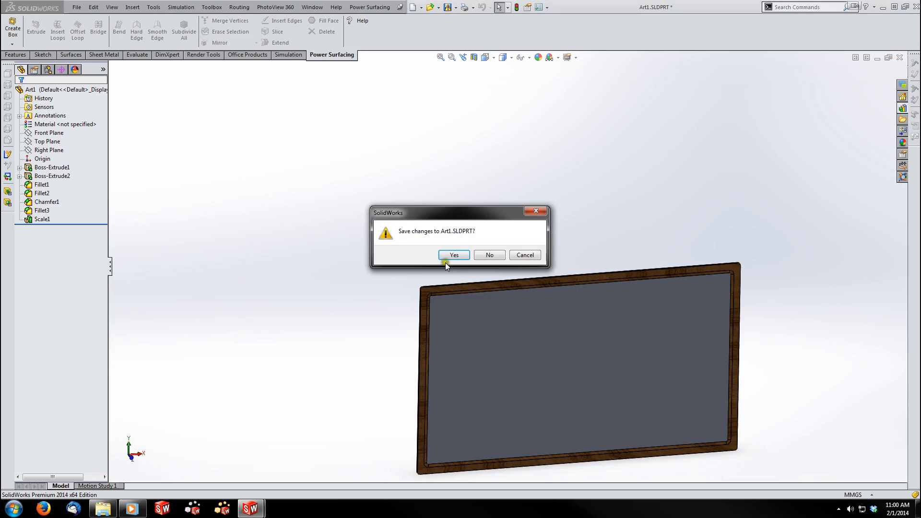
click(489, 255)
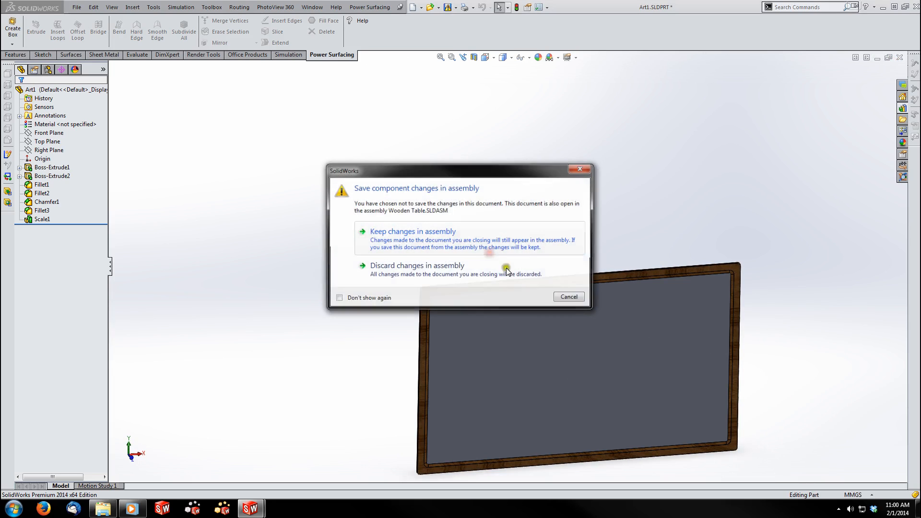
click(448, 275)
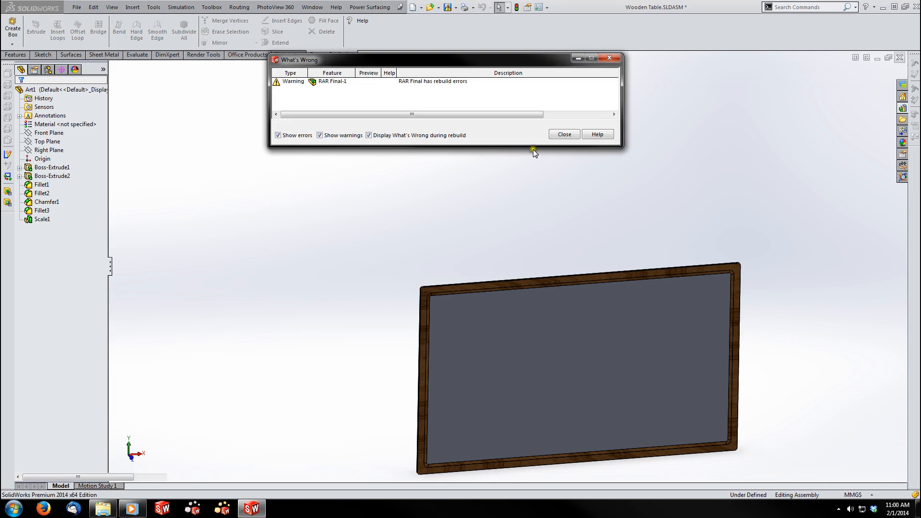
click(565, 137)
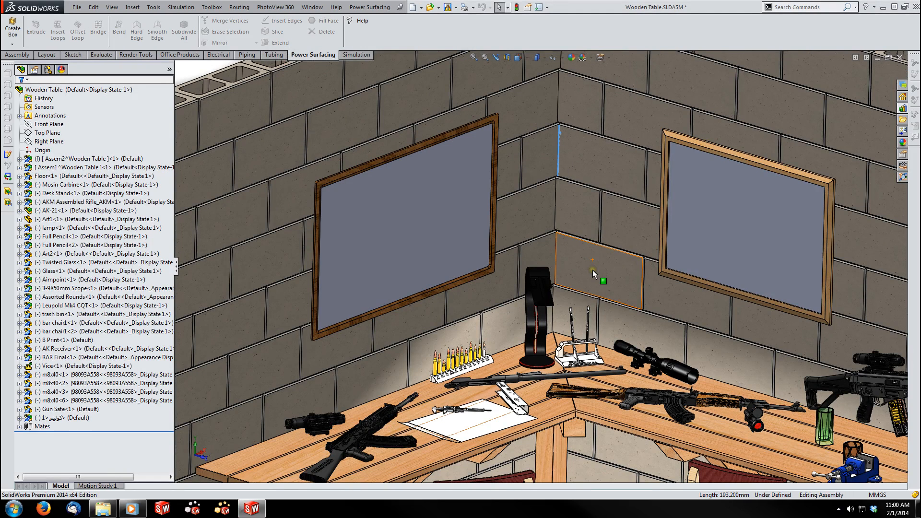
- Set the Wooden Table assembly's view orientation to Camera1
scroll(593, 270, up, 3)
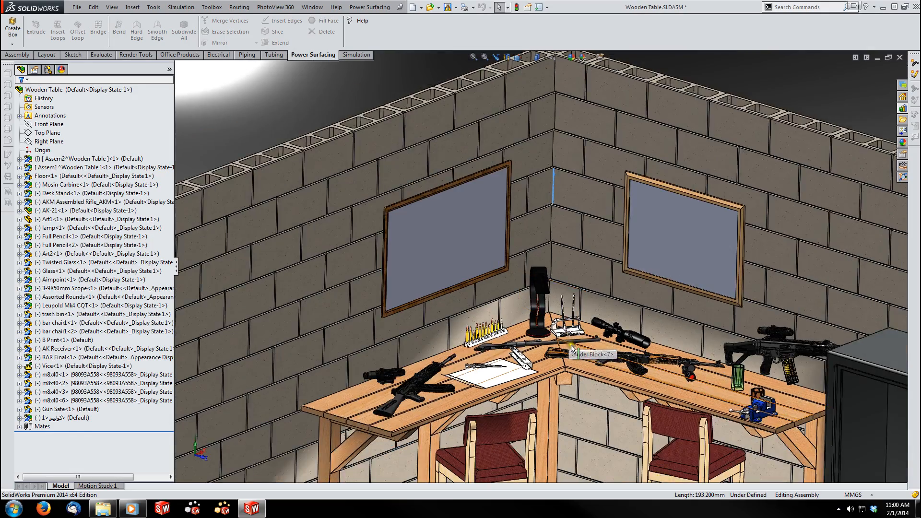
scroll(571, 344, up, 4)
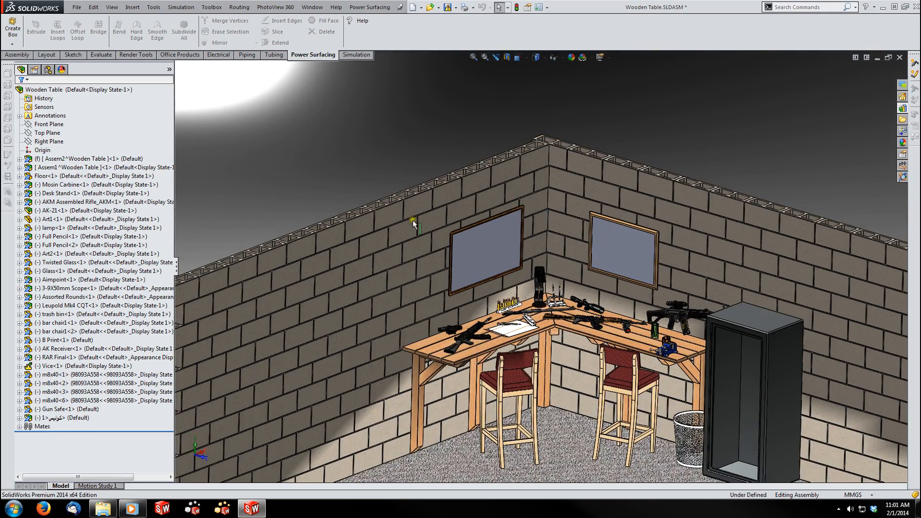
scroll(413, 219, up, 2)
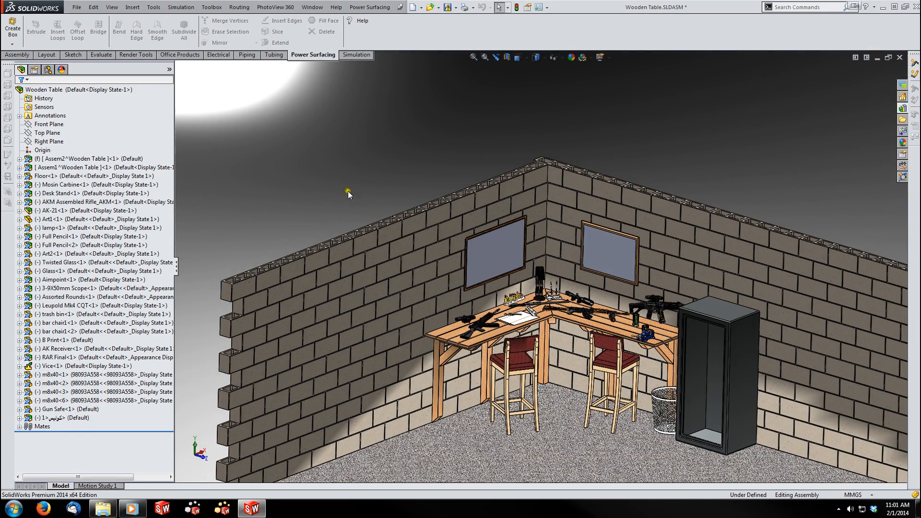
click(111, 508)
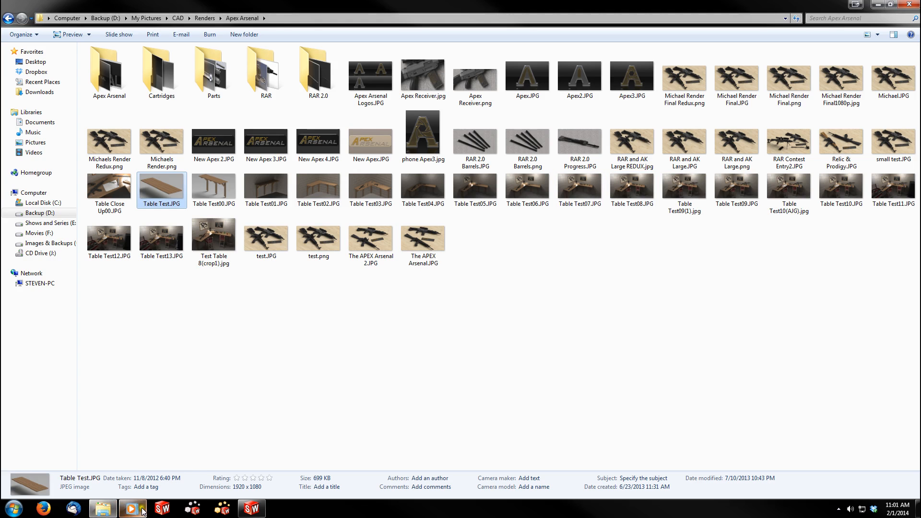
click(256, 511)
key(space)
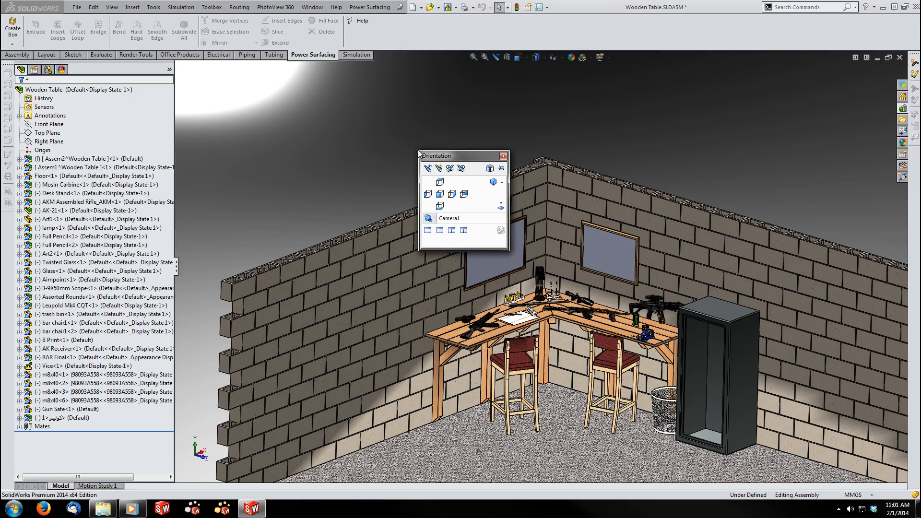
click(455, 219)
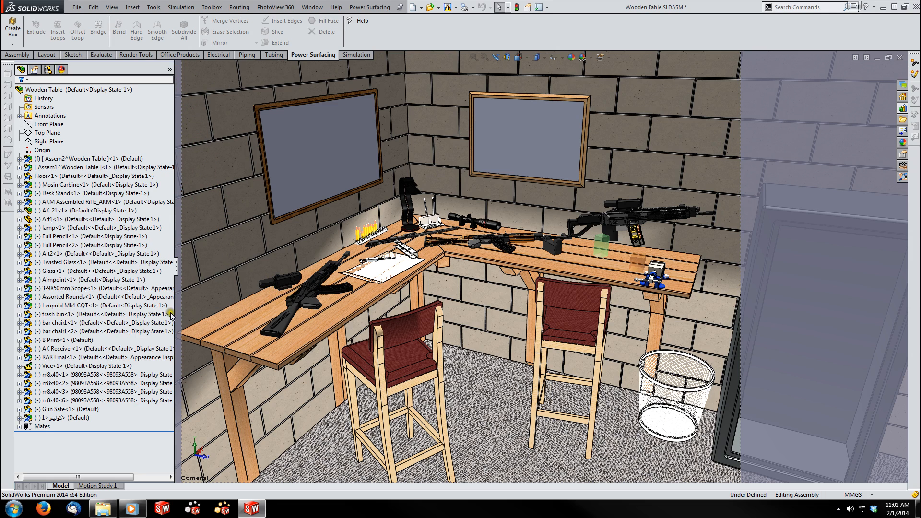
- View the finished render Table Test11.JPG from the Apex Arsenal folder in Windows Photo Viewer, and return to the SolidWorks assembly
click(103, 509)
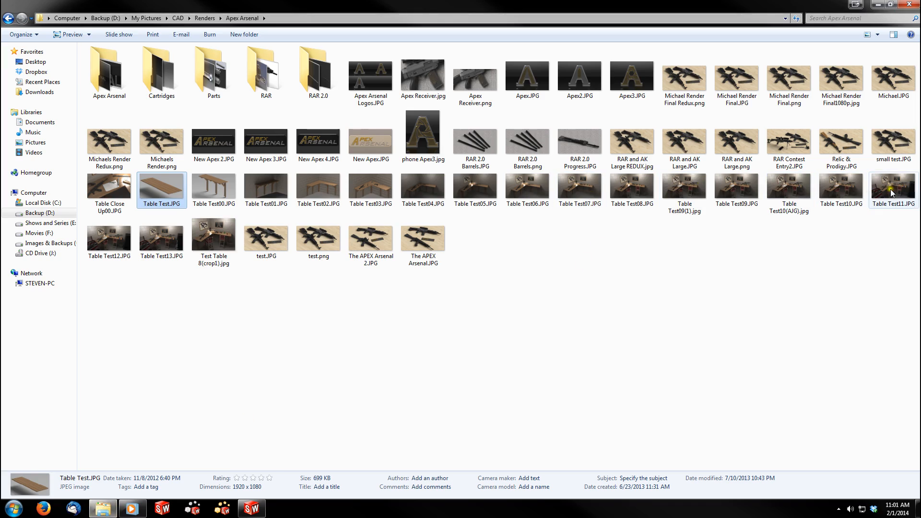
double_click(893, 192)
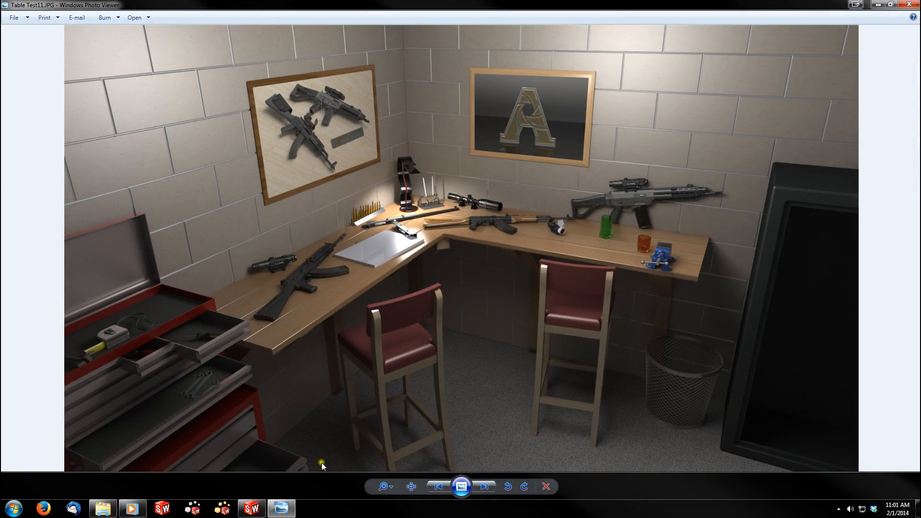
click(262, 513)
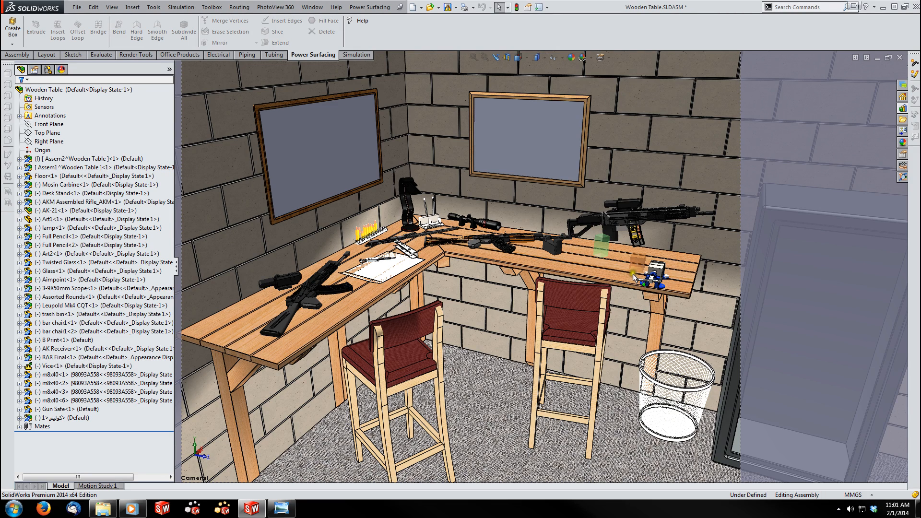
- Open Camera1's properties for editing, review its type, position and field of view settings, and accept them
click(62, 70)
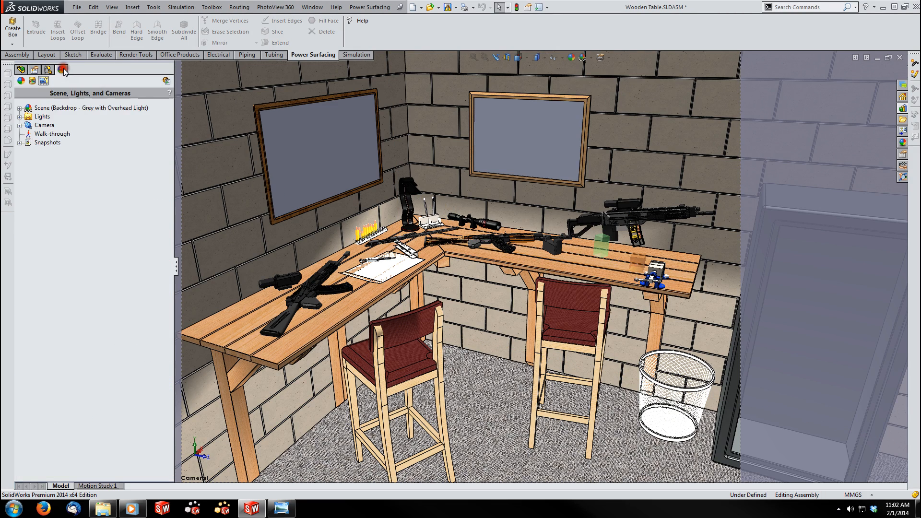
click(19, 125)
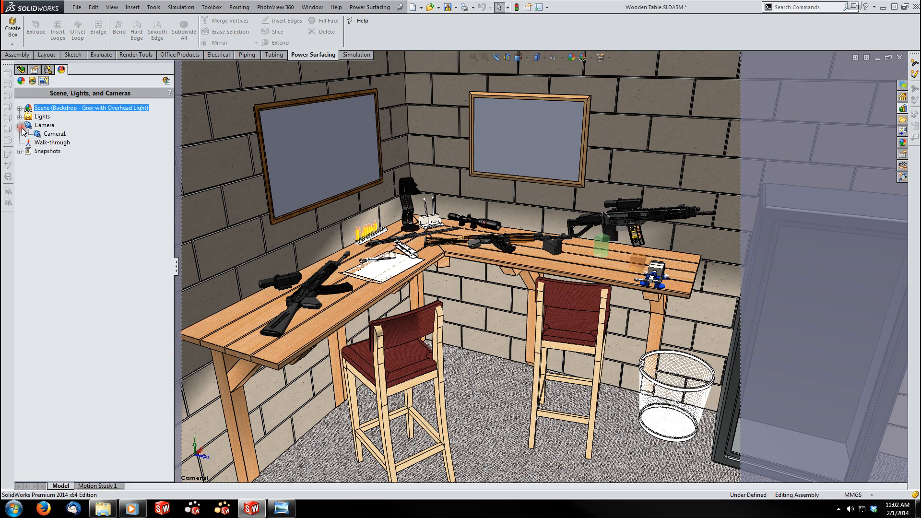
click(54, 134)
right_click(58, 138)
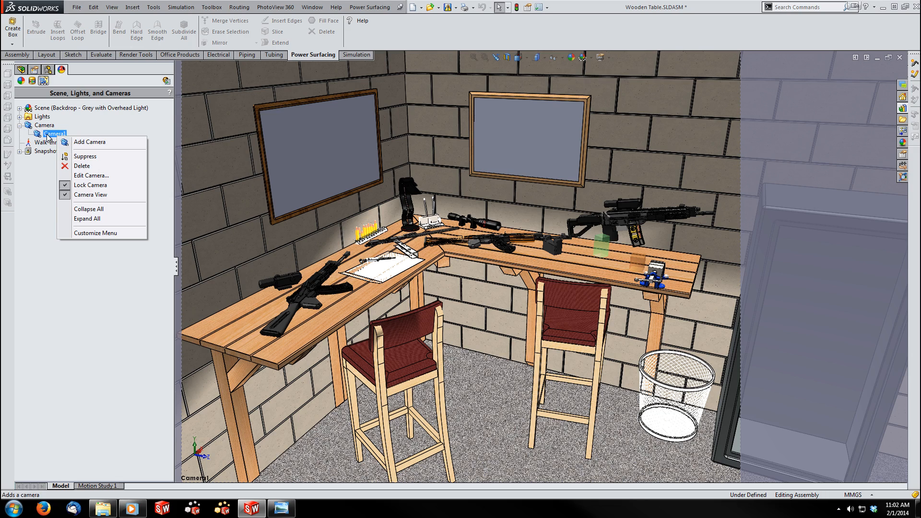
click(79, 175)
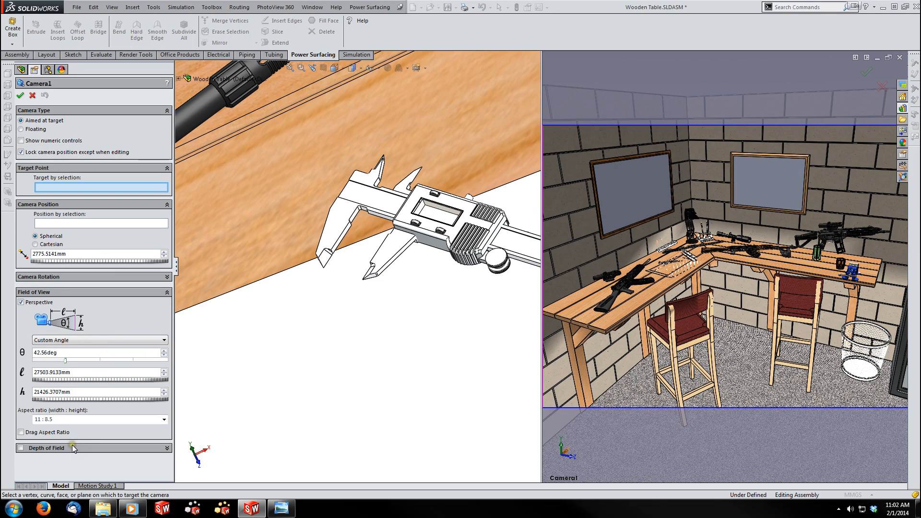
click(22, 97)
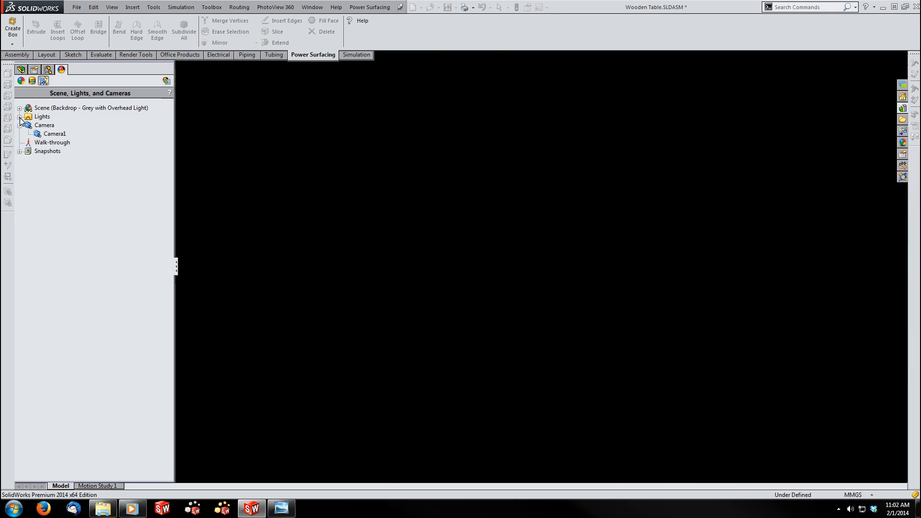
- List the lights defined in the Wooden Table scene and examine the ambient and directional entries
click(20, 117)
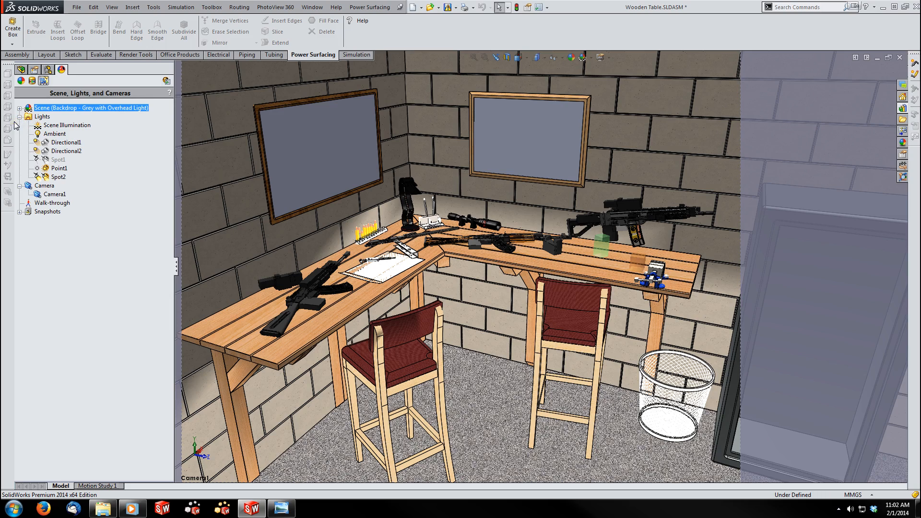
click(58, 143)
click(66, 135)
- Open the scene for editing, review its illumination, floor size, rotation and background settings, and accept them
right_click(44, 109)
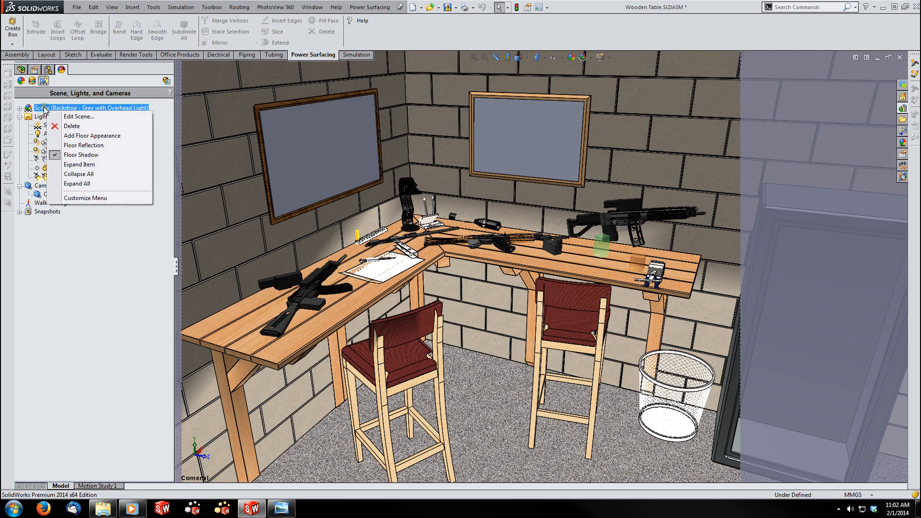
click(81, 117)
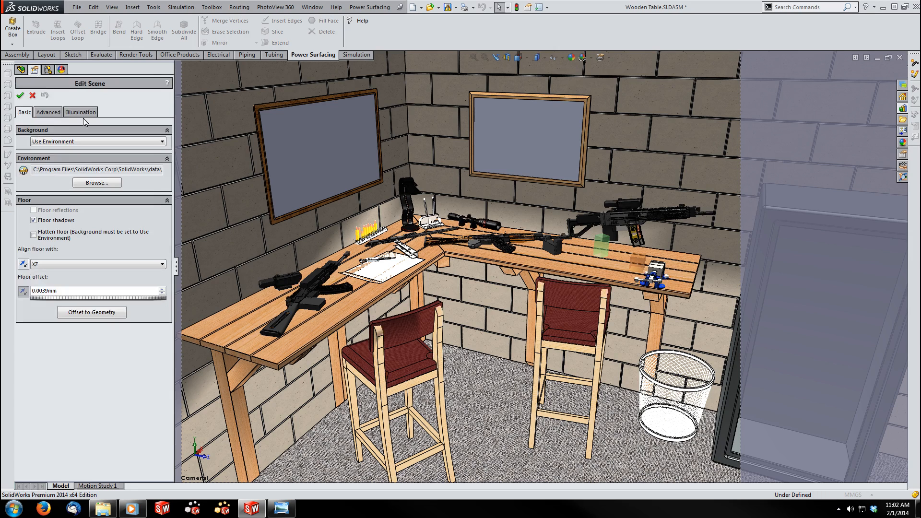
click(87, 112)
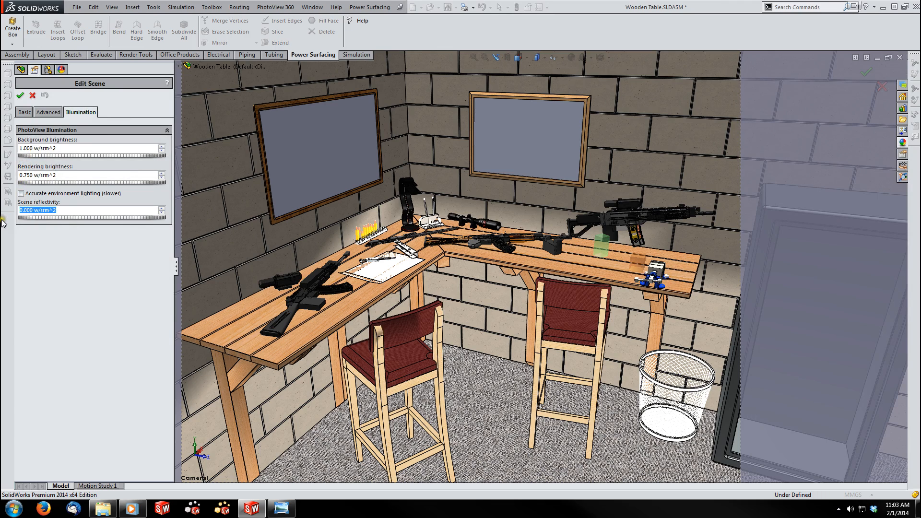
click(53, 113)
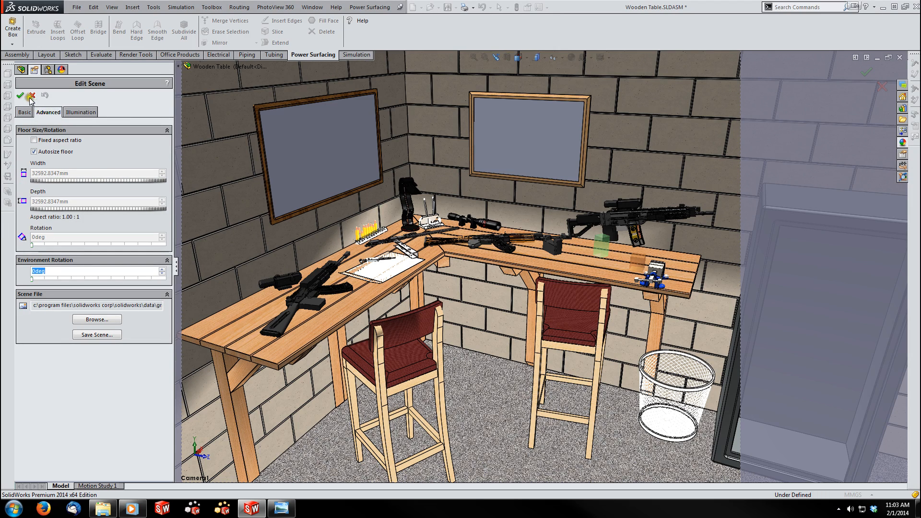
click(22, 113)
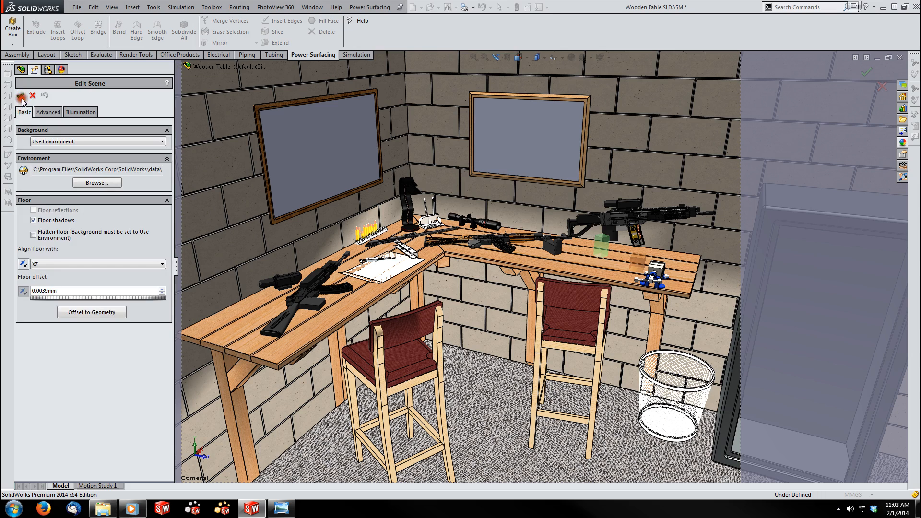
click(20, 95)
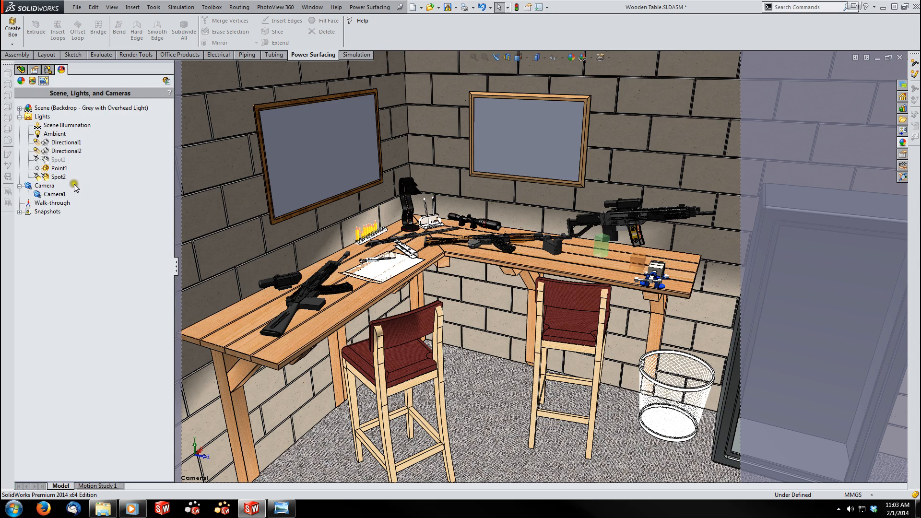
- Examine the scene's ambient, directional, point and spot lights and the areas of the workbench they illuminate
click(54, 142)
click(89, 135)
click(61, 160)
click(80, 144)
click(46, 152)
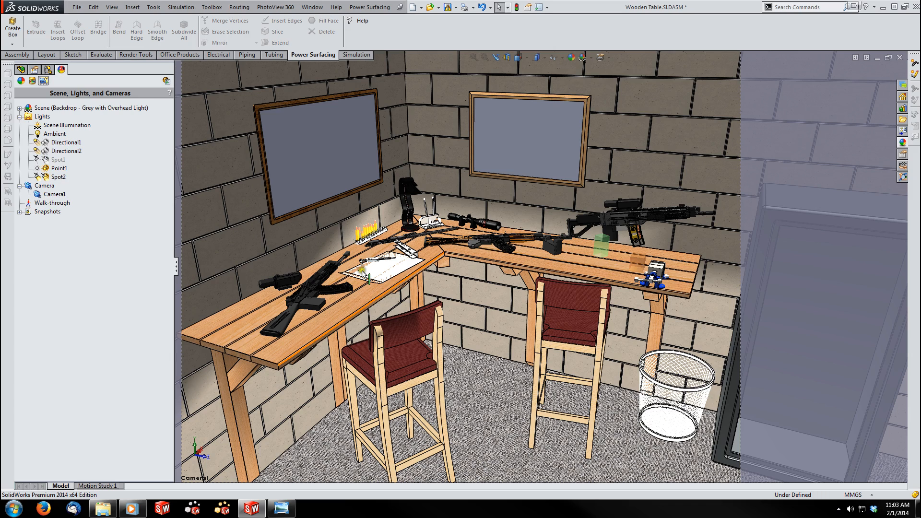
click(352, 258)
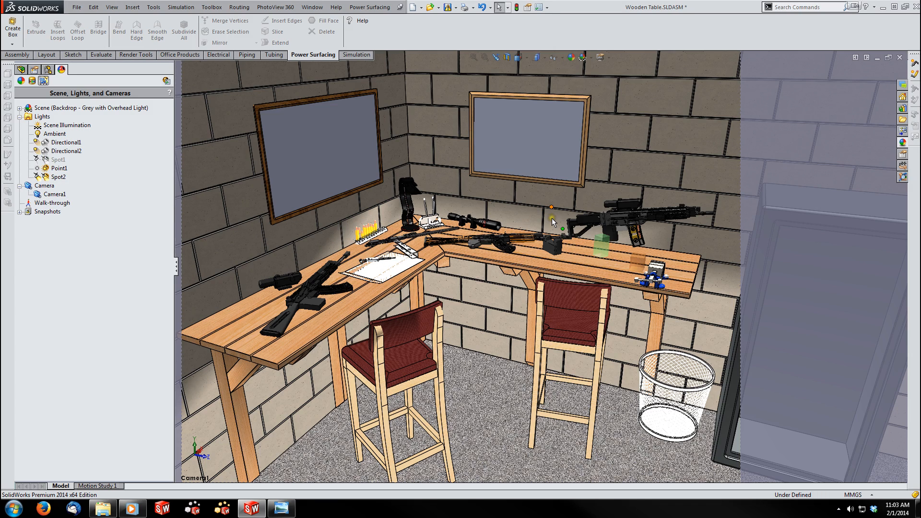
click(504, 212)
click(491, 221)
click(53, 186)
click(60, 169)
click(53, 135)
click(88, 225)
- View the render AK-21 Desert.JPG from the AKP-21 folder under Renders\AK in Windows Photo Viewer, and return to the SolidWorks assembly
click(103, 509)
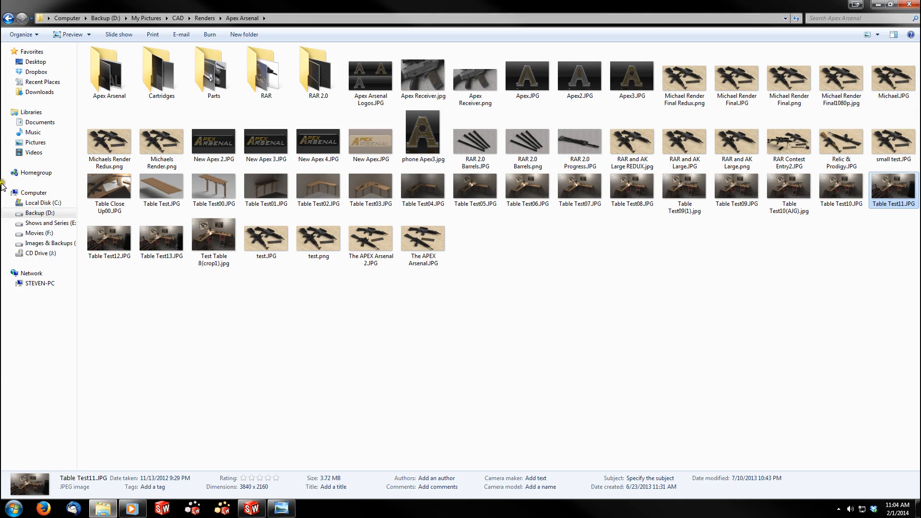
key(BackSpace)
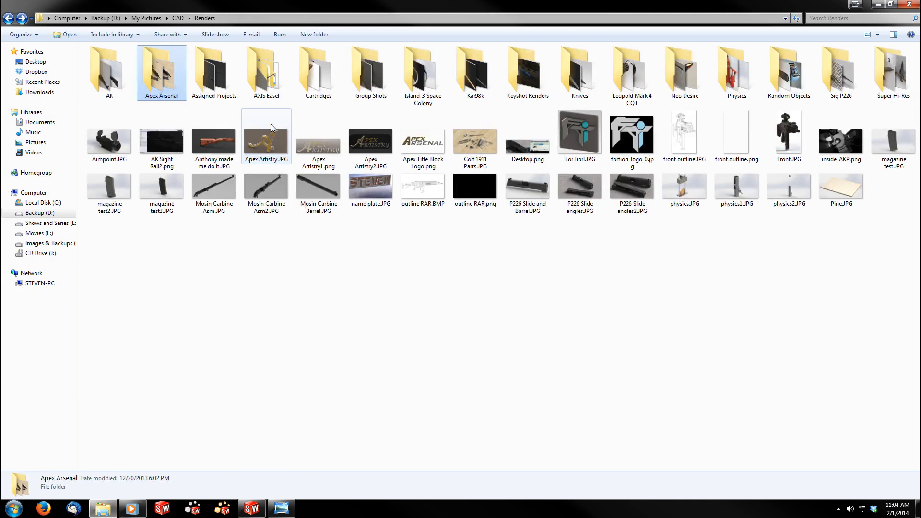
double_click(116, 79)
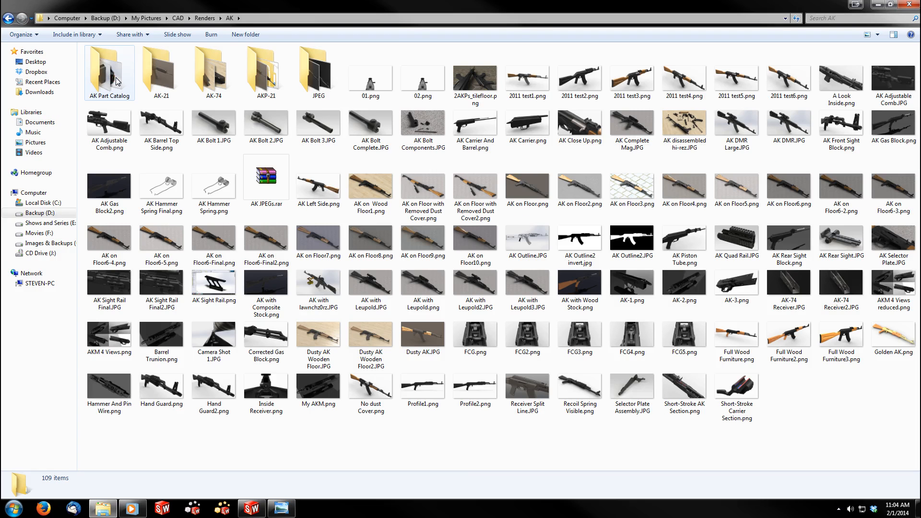
double_click(177, 78)
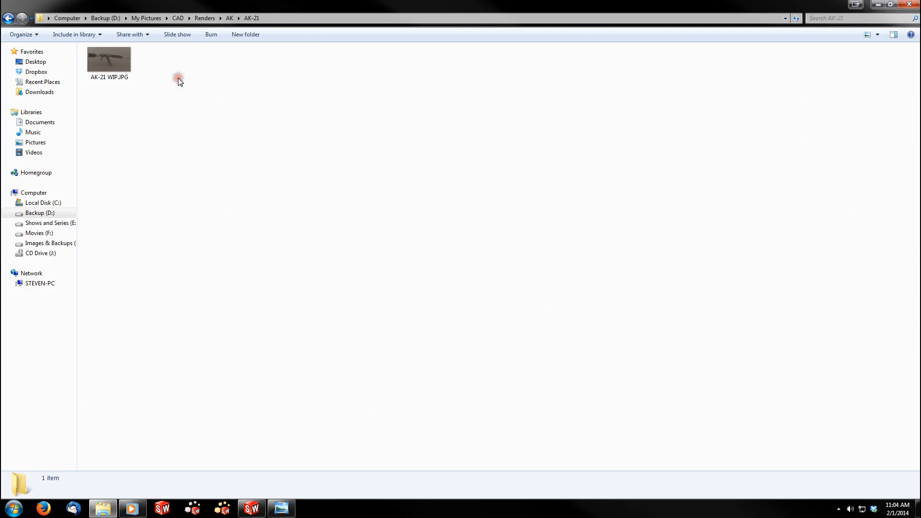
key(BackSpace)
double_click(289, 72)
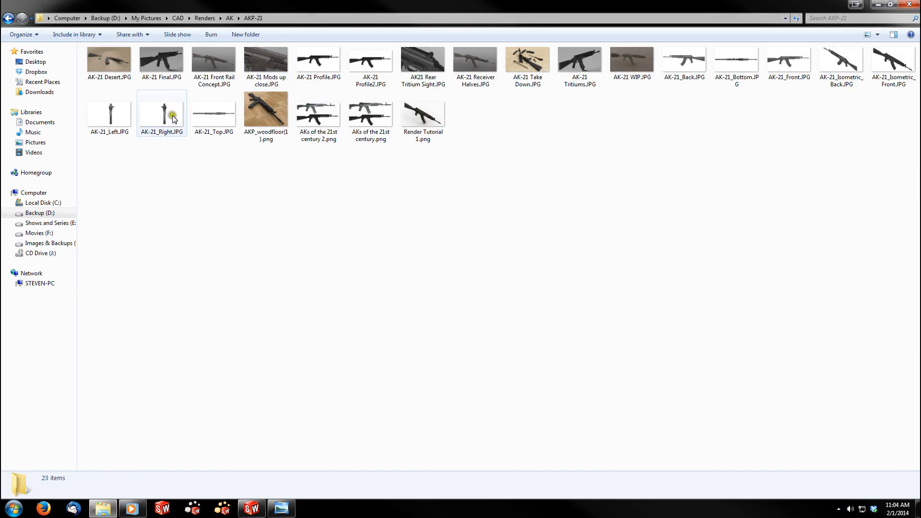
double_click(123, 60)
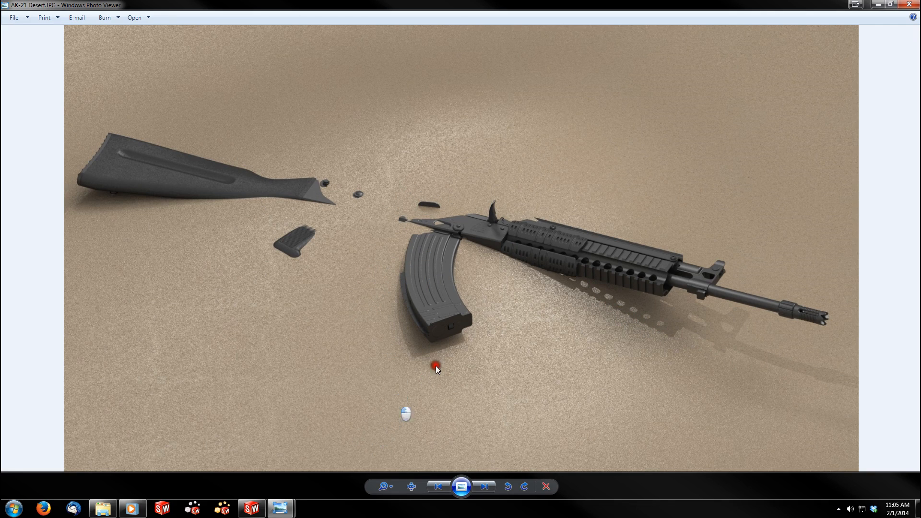
click(911, 5)
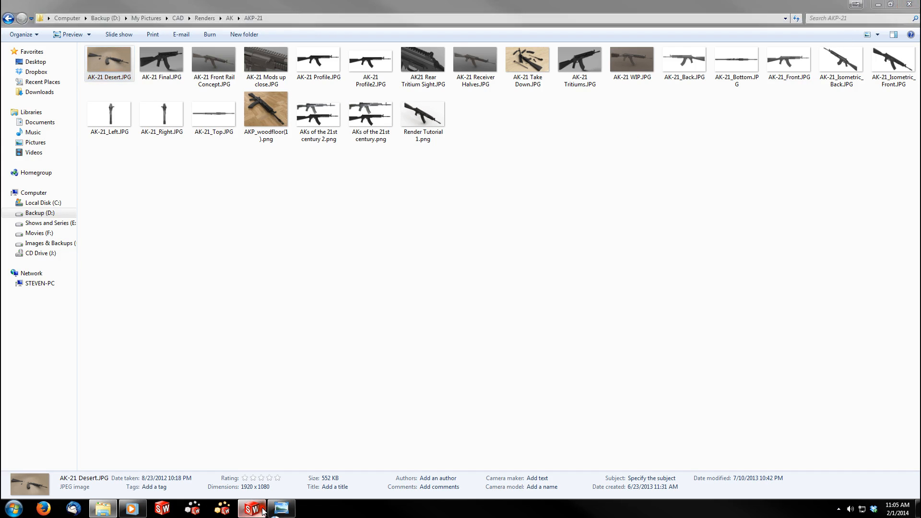
click(263, 512)
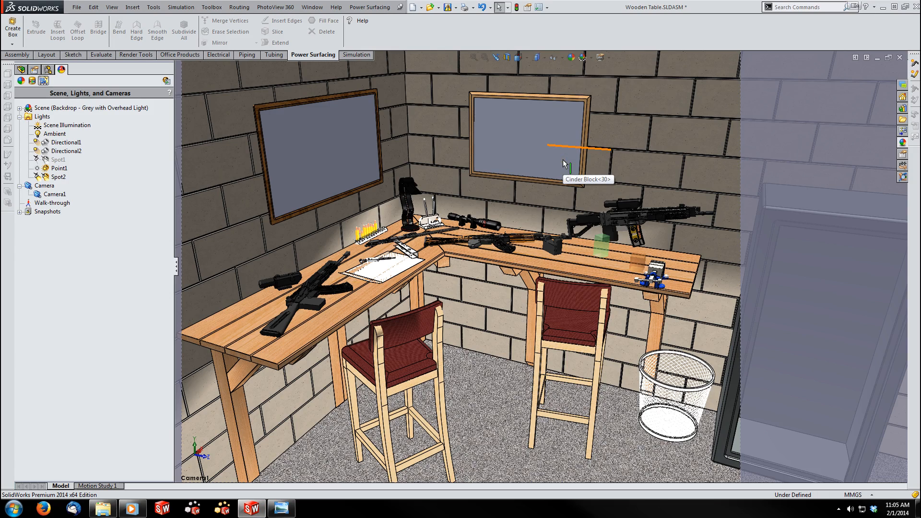
- Browse the scene thumbnails and the appearance categories in the appearances, scenes and decals library
click(903, 144)
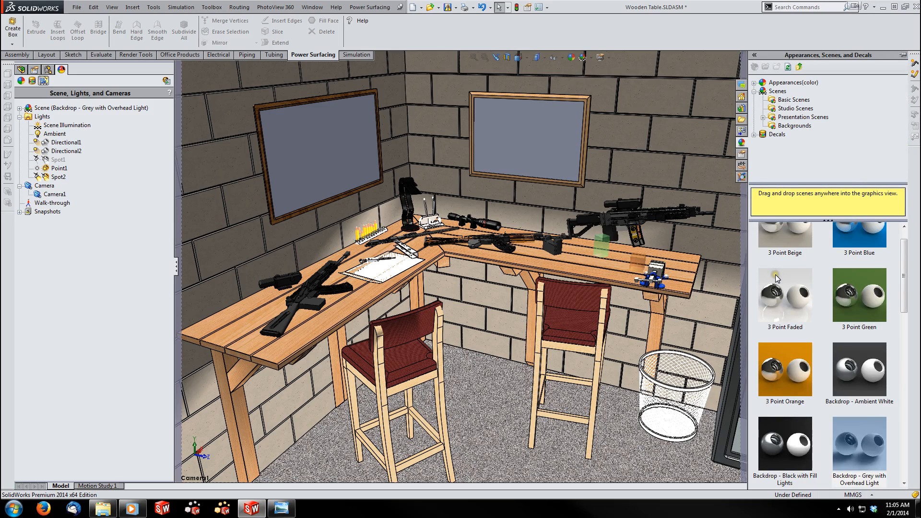
mouse_move(903, 269)
mouse_down()
mouse_move(888, 439)
mouse_move(892, 274)
mouse_up()
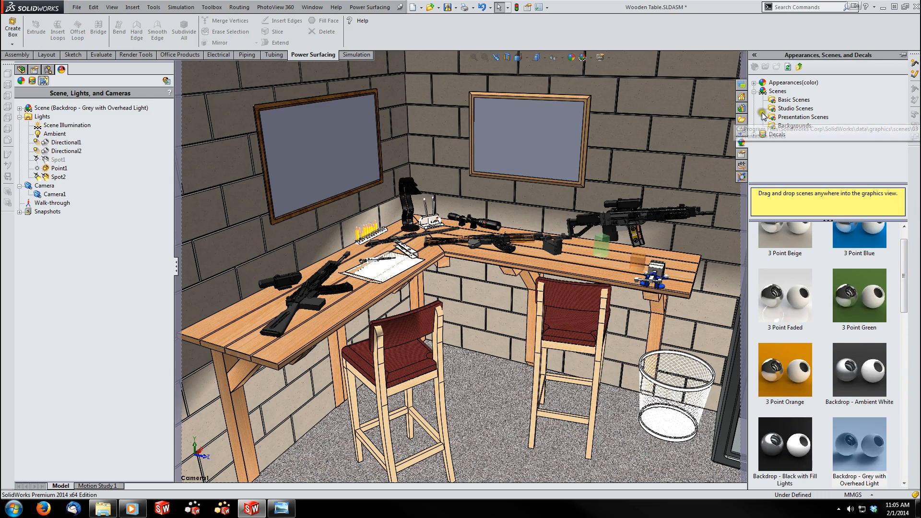
click(755, 83)
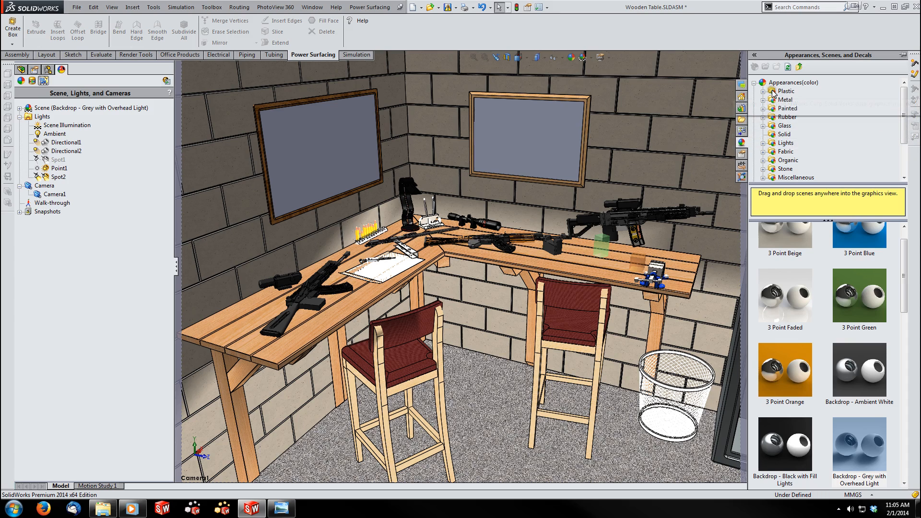
scroll(781, 121, down, 1)
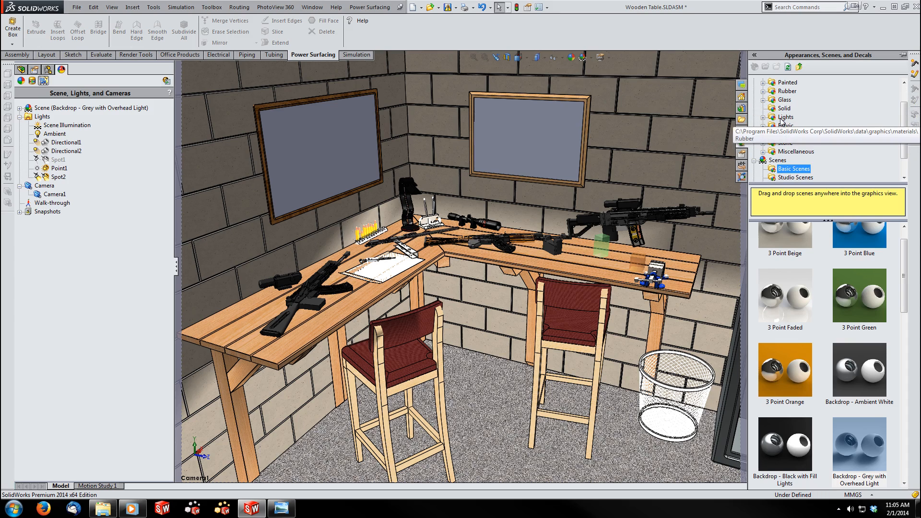
scroll(781, 121, up, 1)
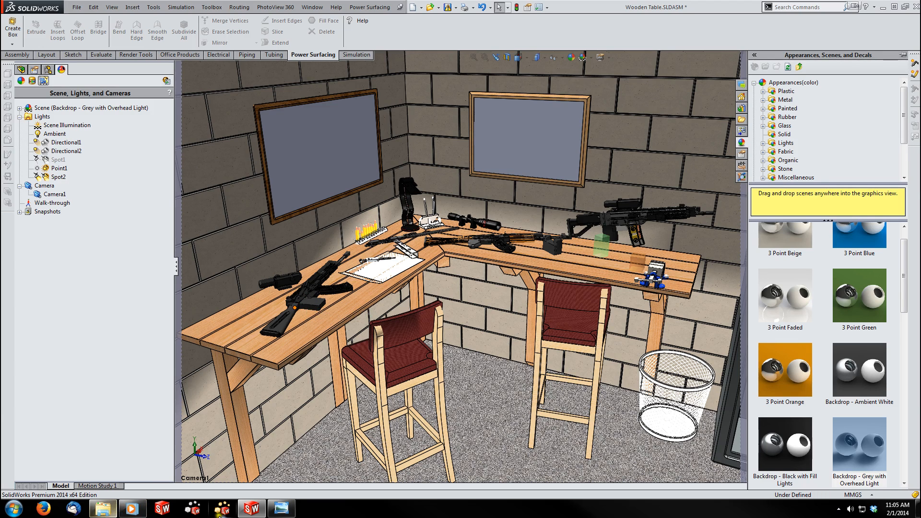
- Compare the assembly with the finished render Table Test11.JPG in Windows Photo Viewer, and close the image
click(281, 510)
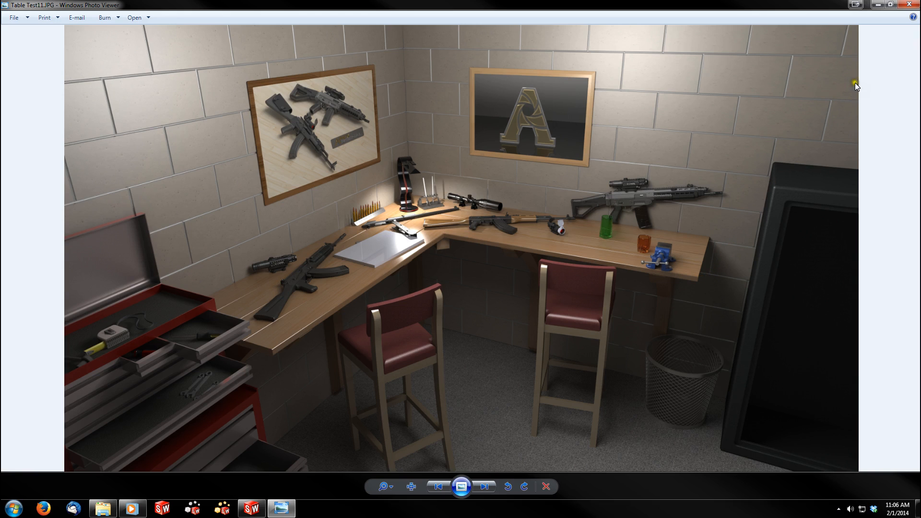
click(910, 5)
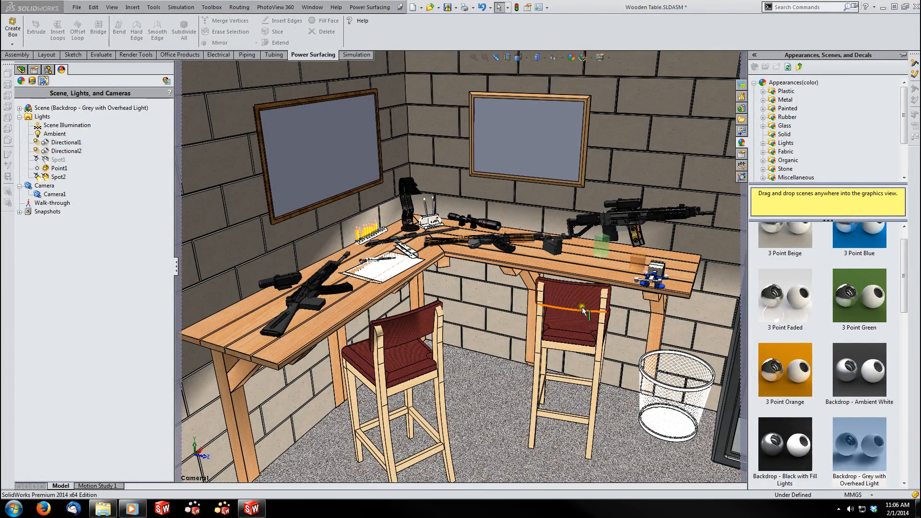
- Return to the Wooden Table assembly and bring up its rendering commands
click(591, 5)
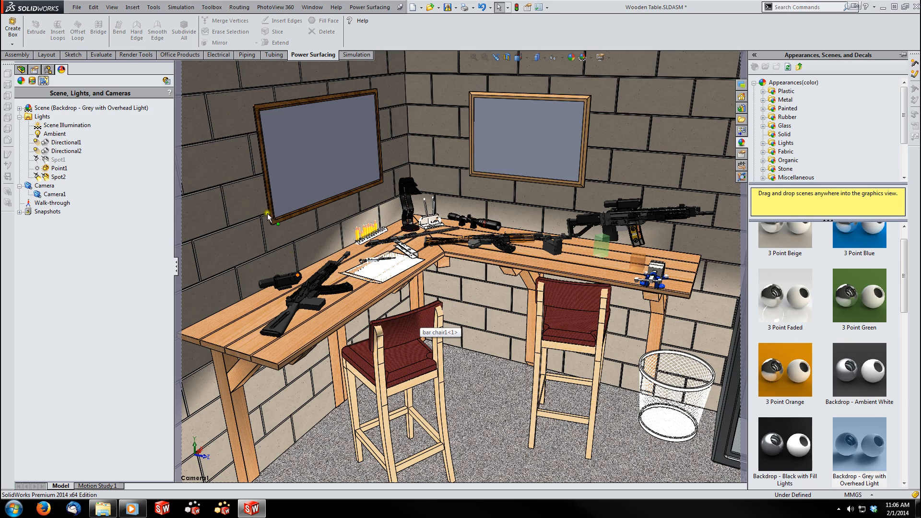
click(139, 54)
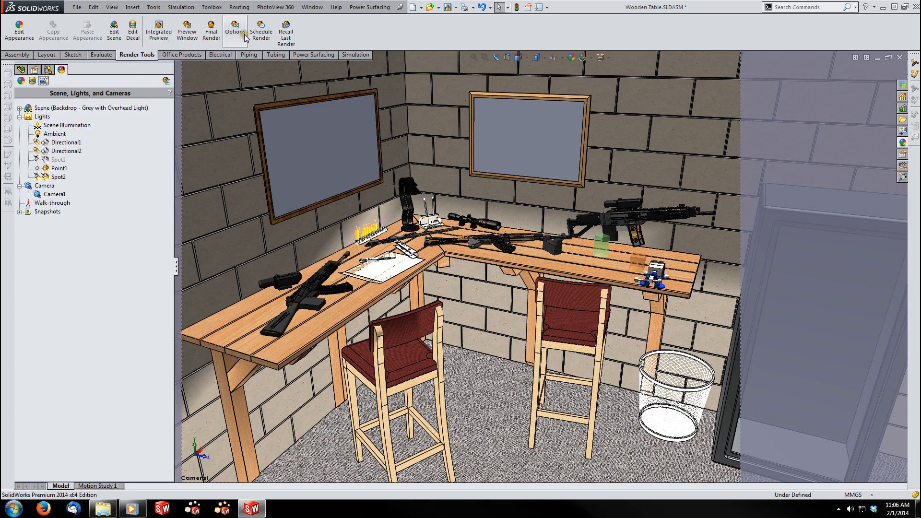